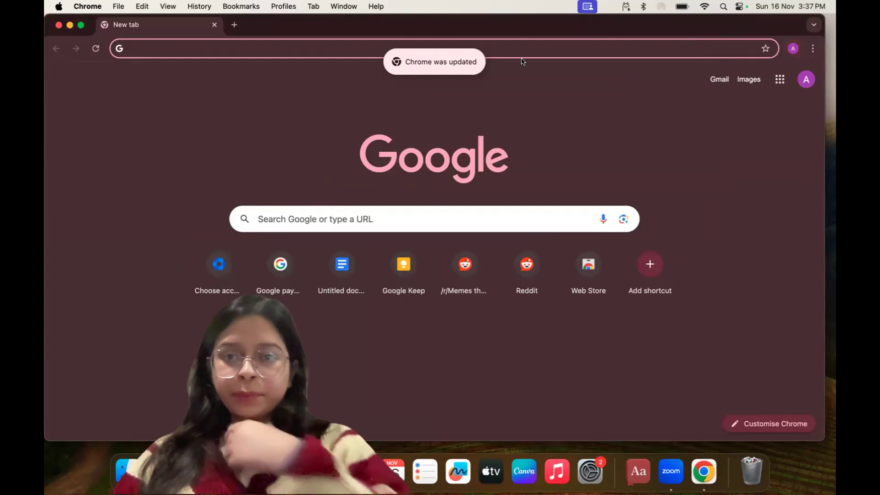
Open Smartlead's Email Accounts page in the browser and make the window full screen
text(smart)
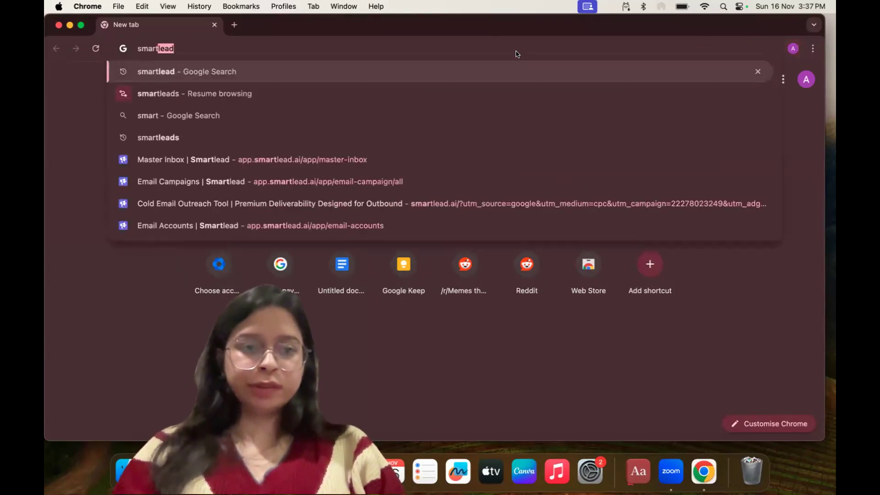
key(BackSpace)
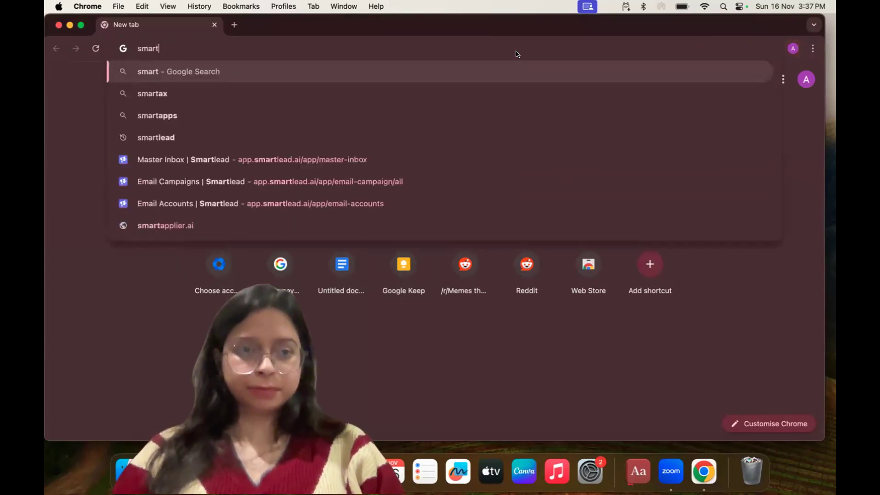
text(ea)
click(497, 225)
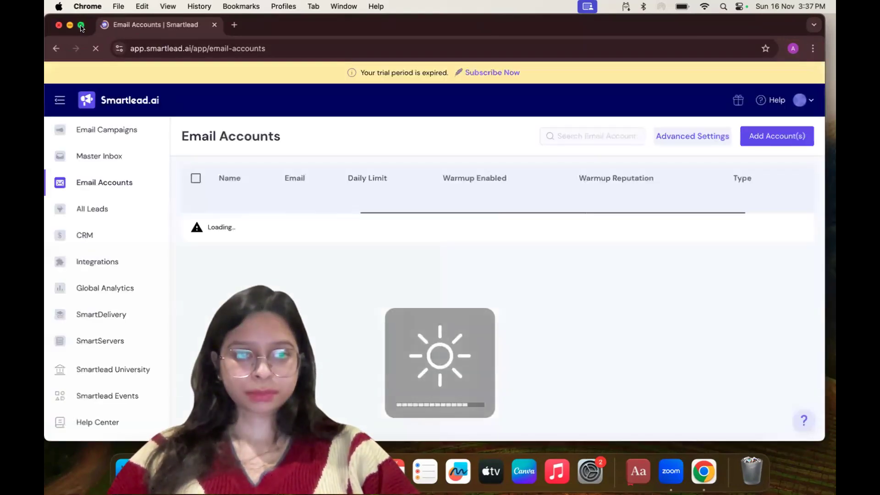
click(80, 26)
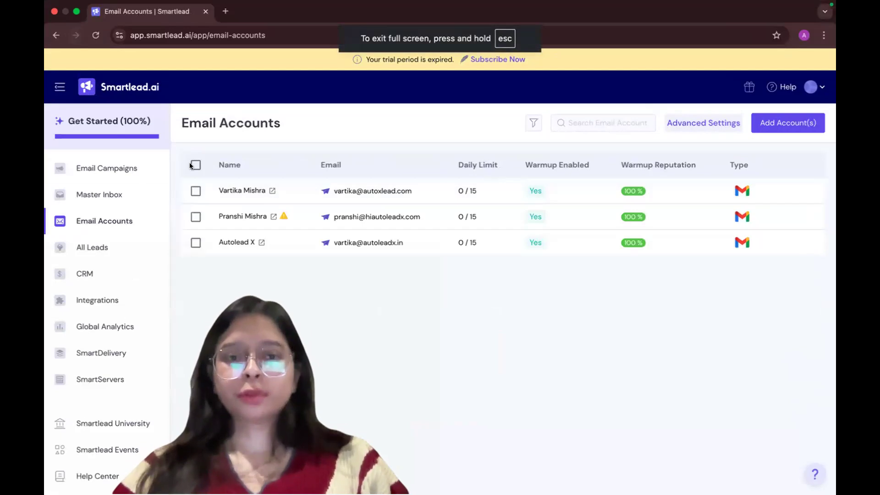
Open the Email Campaigns list and examine the report metrics of the Test campaign
click(80, 163)
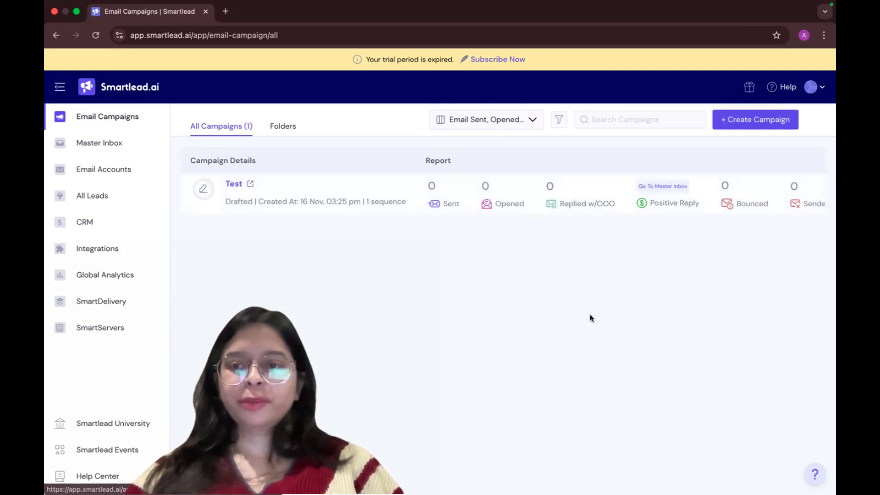
scroll(667, 202, right, 5)
scroll(666, 202, left, 5)
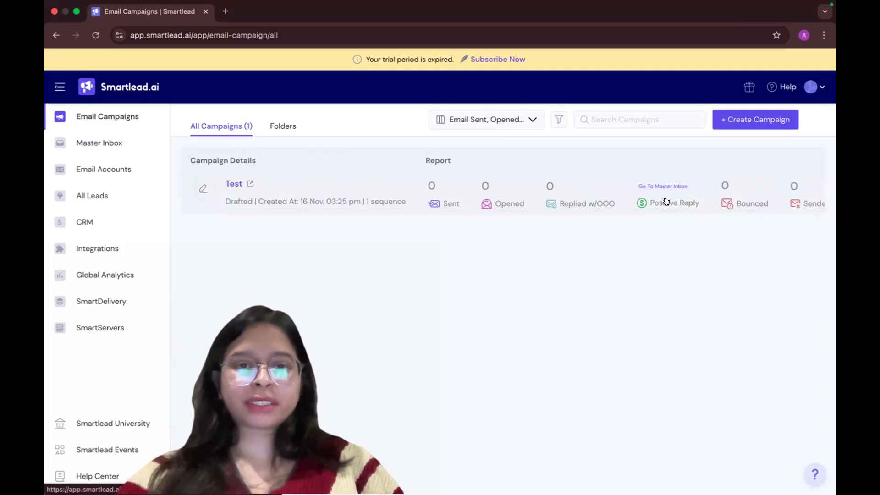
Review the column customization options of the campaign list and look at the campaign folders
click(490, 119)
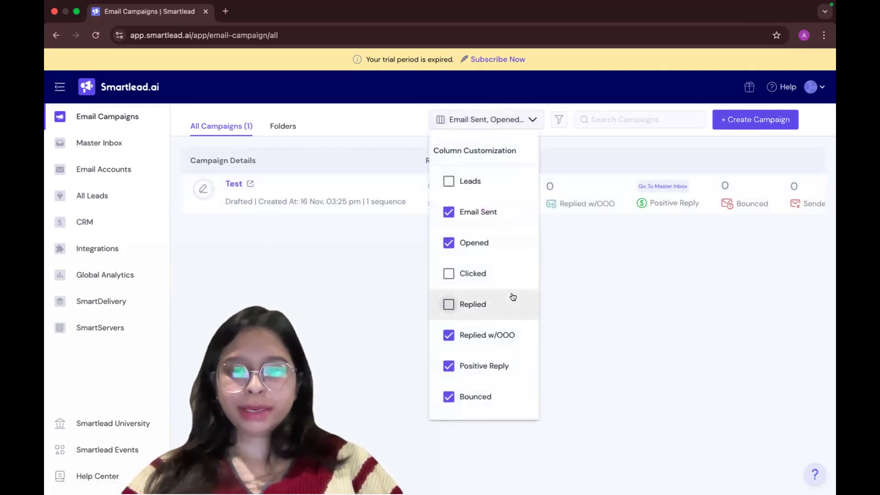
scroll(513, 297, down, 2)
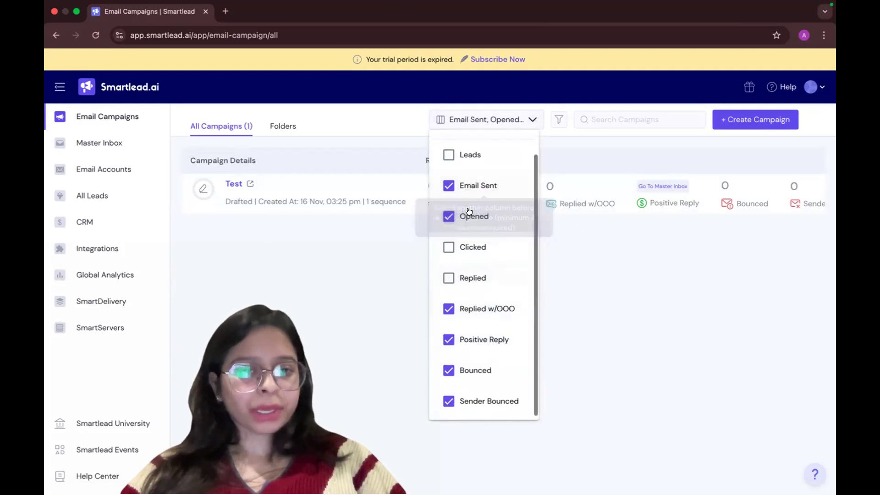
scroll(470, 209, up, 1)
click(296, 313)
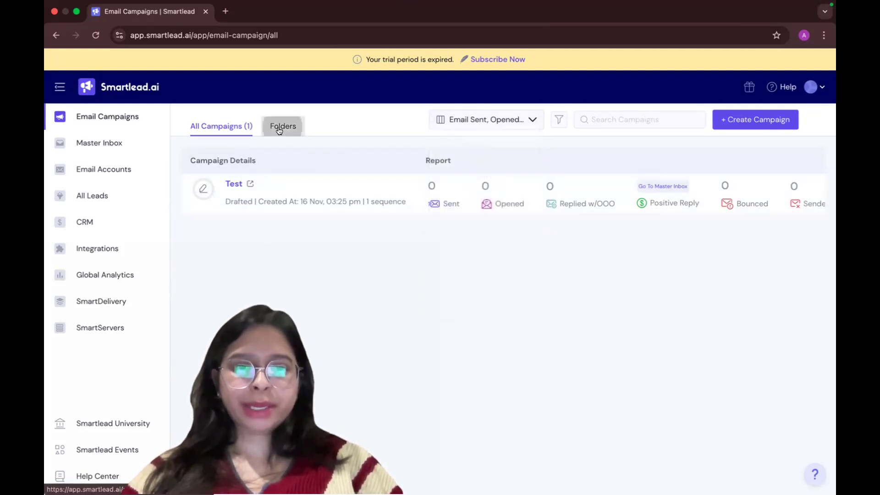
click(264, 126)
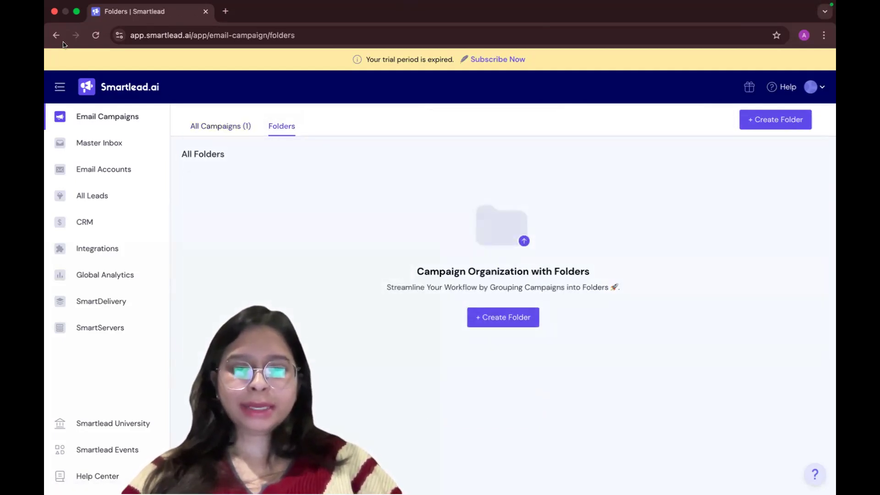
click(232, 125)
Look at the Inbox and Reminders sections of the Master Inbox, and open the Email Accounts list
click(139, 138)
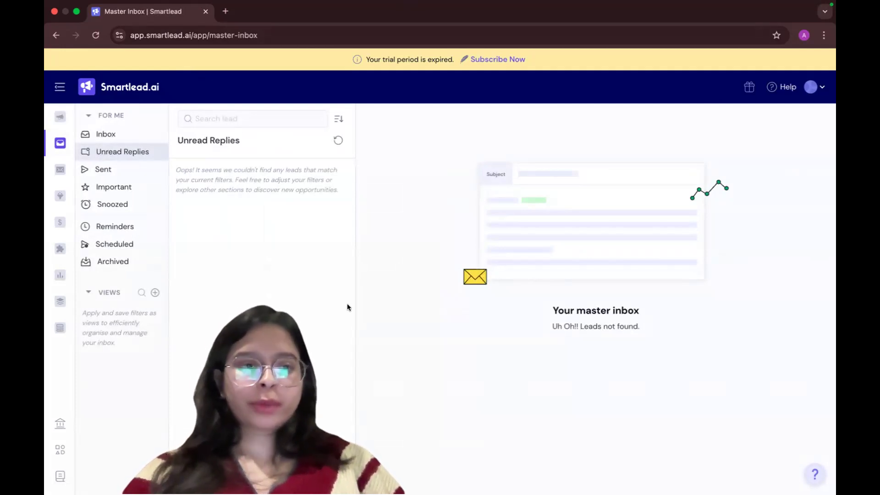
click(97, 133)
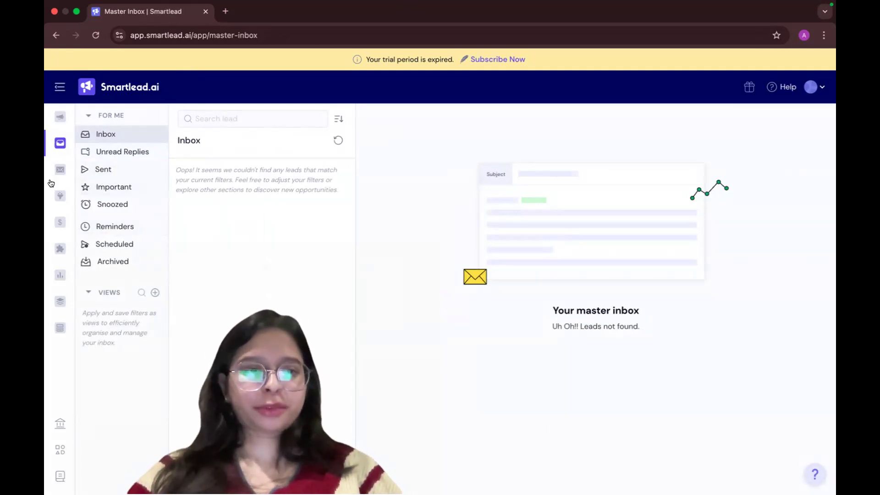
click(98, 227)
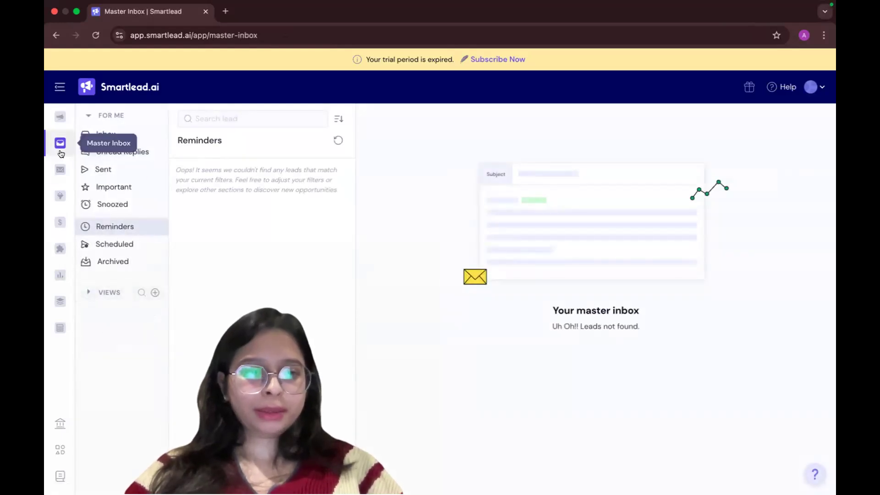
click(60, 169)
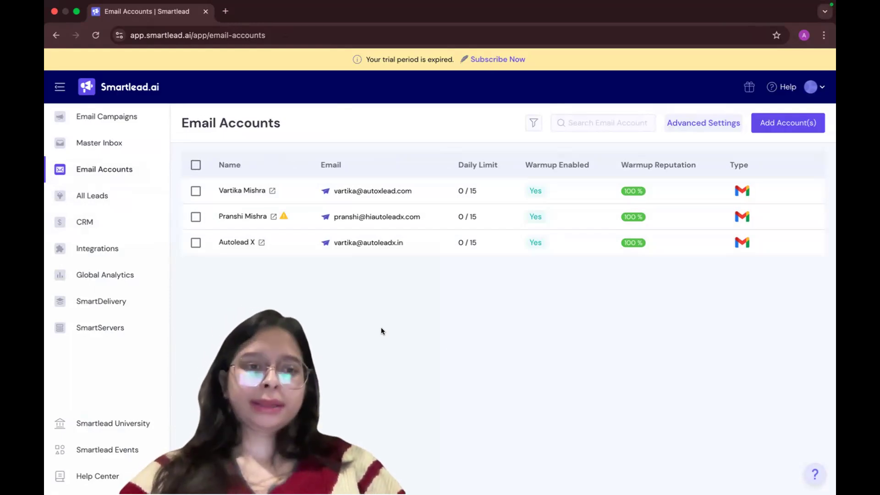
Open All Leads in the CRM and examine the lead rows and the columns of the table
click(128, 193)
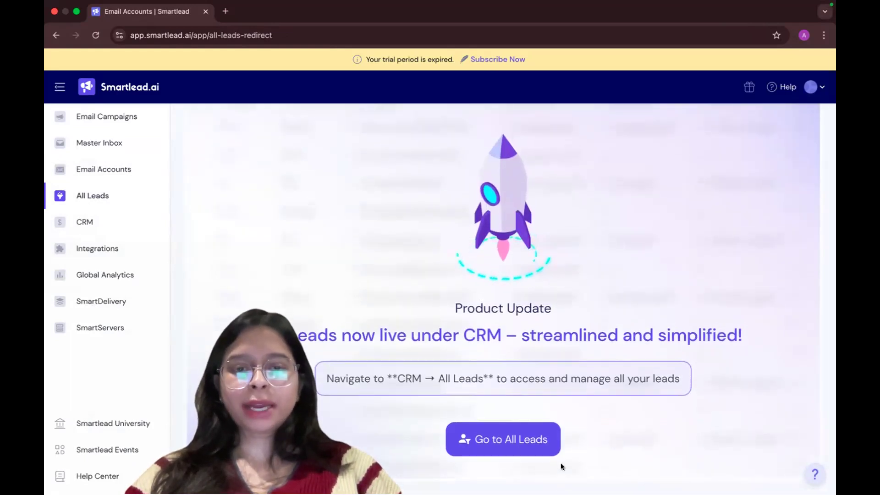
click(518, 439)
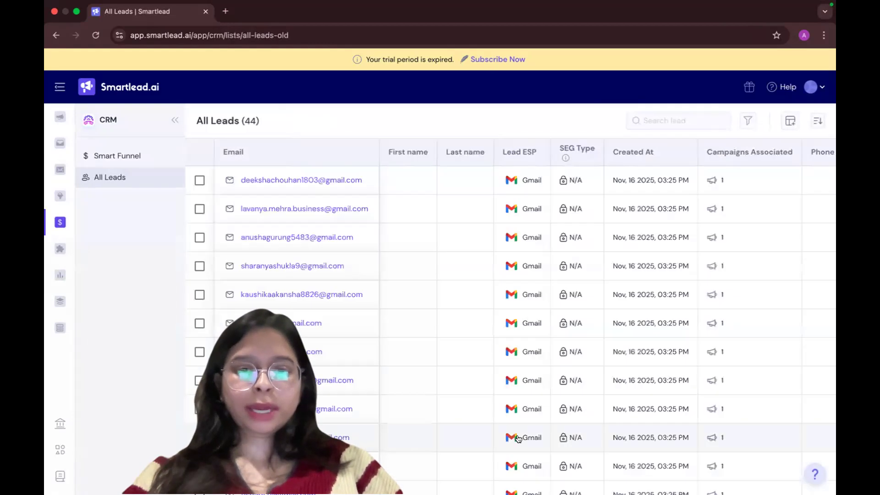
scroll(468, 354, down, 10)
scroll(469, 354, up, 15)
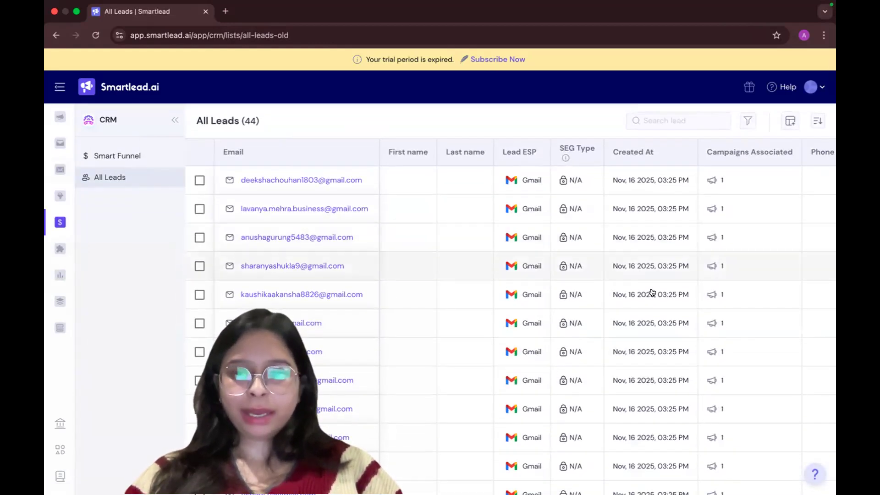
scroll(663, 312, right, 3)
scroll(596, 190, right, 5)
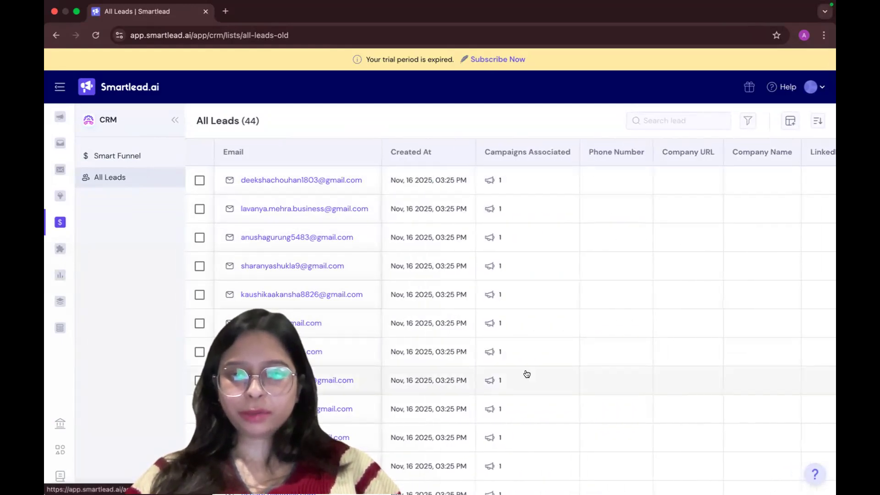
scroll(563, 338, right, 2)
scroll(562, 338, left, 8)
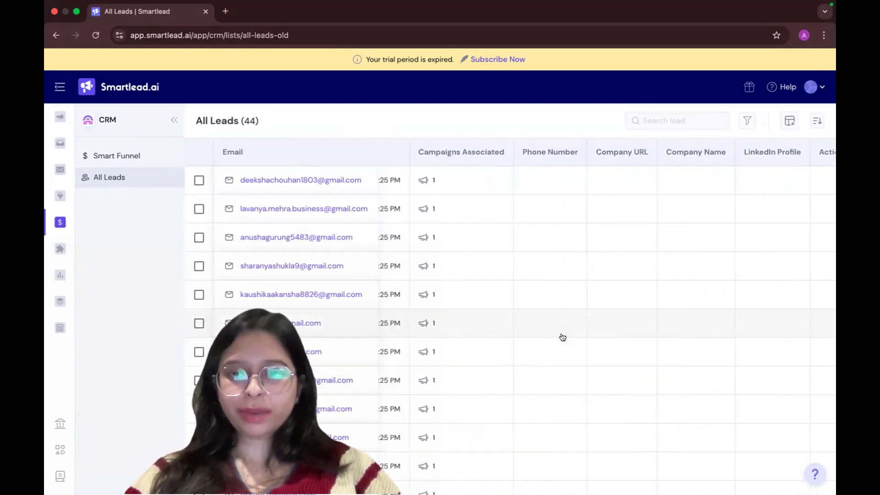
scroll(563, 338, down, 1)
scroll(563, 338, right, 5)
scroll(563, 338, left, 4)
scroll(563, 338, down, 1)
scroll(562, 338, up, 1)
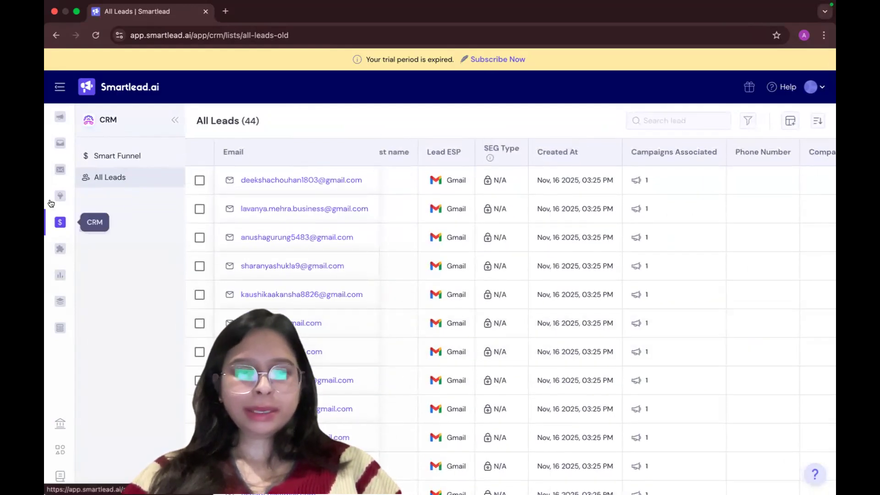
View the CRM's Smart Funnel and look through the native integrations available to connect
click(105, 157)
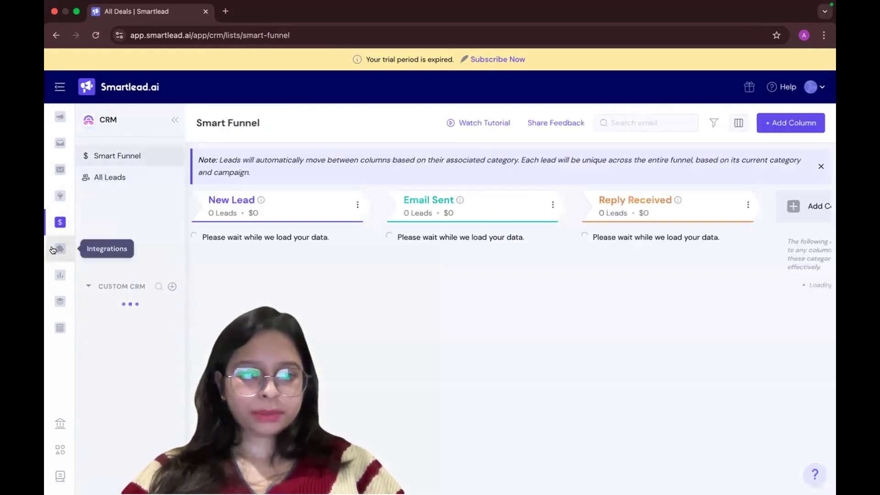
click(63, 250)
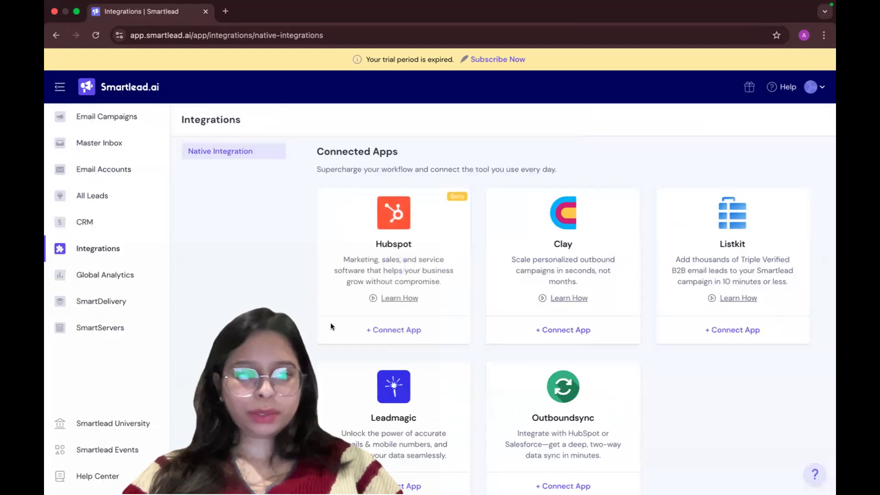
scroll(553, 338, down, 1)
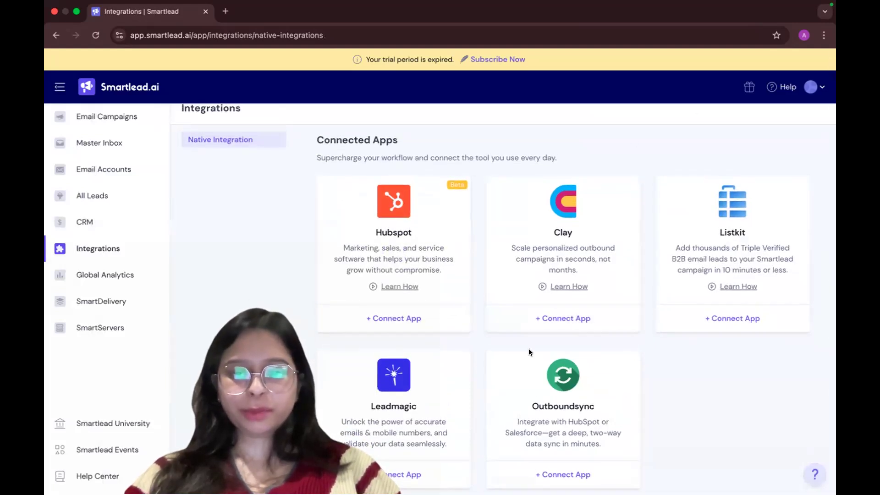
Open Global Analytics and examine the performance metrics from the summary cards to the email health metrics
click(105, 275)
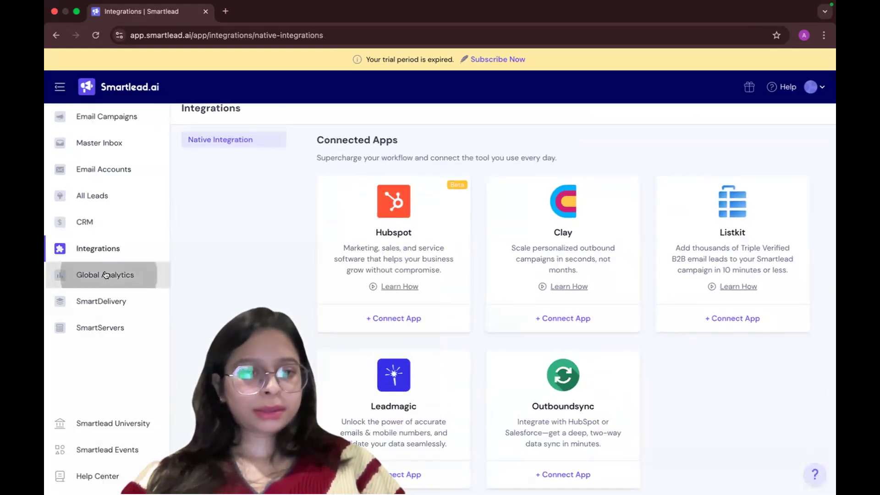
scroll(367, 326, down, 2)
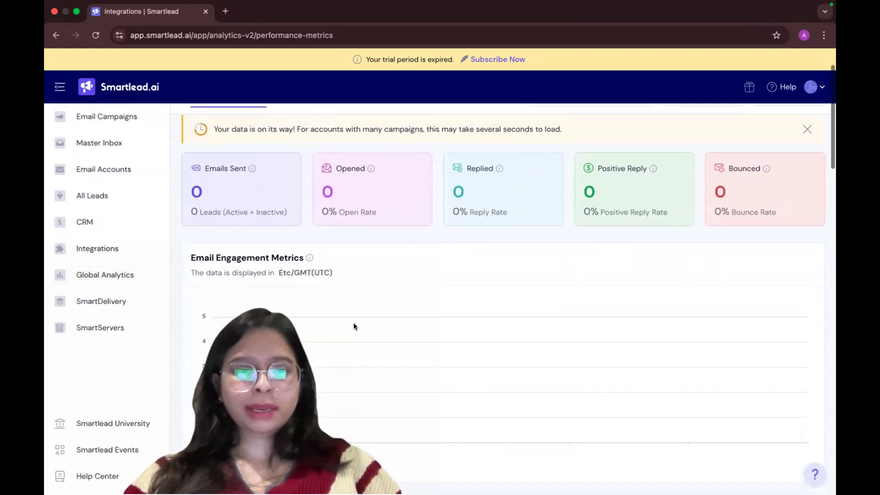
mouse_move(254, 169)
scroll(251, 222, up, 1)
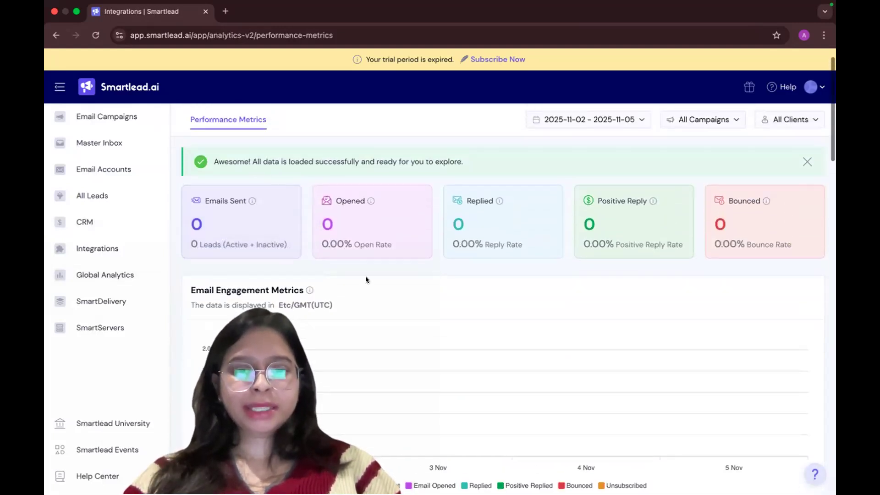
scroll(366, 279, down, 10)
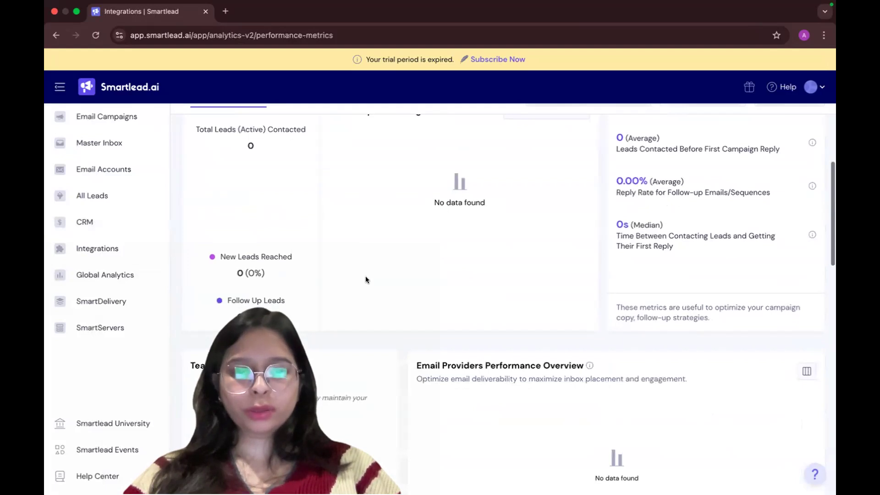
scroll(366, 279, down, 5)
scroll(365, 276, down, 1)
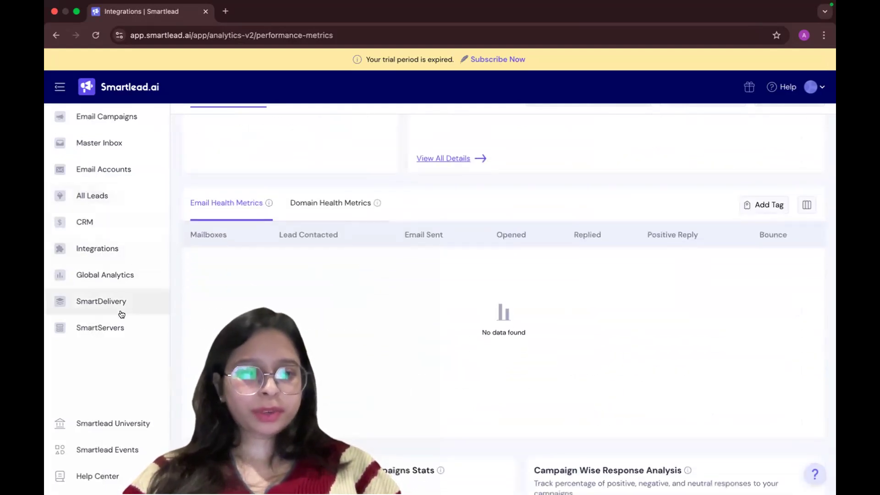
Read the deliverability testing options in SmartDelivery and open the SmartServers page
click(138, 303)
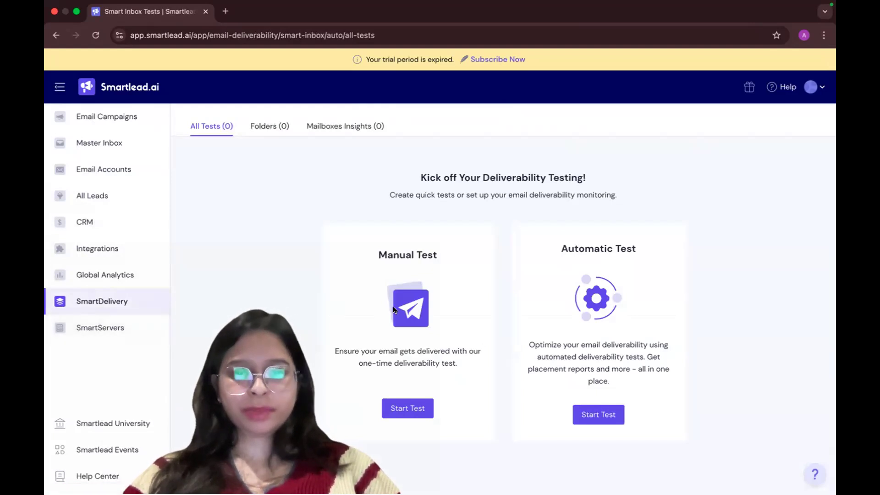
triple_click(428, 176)
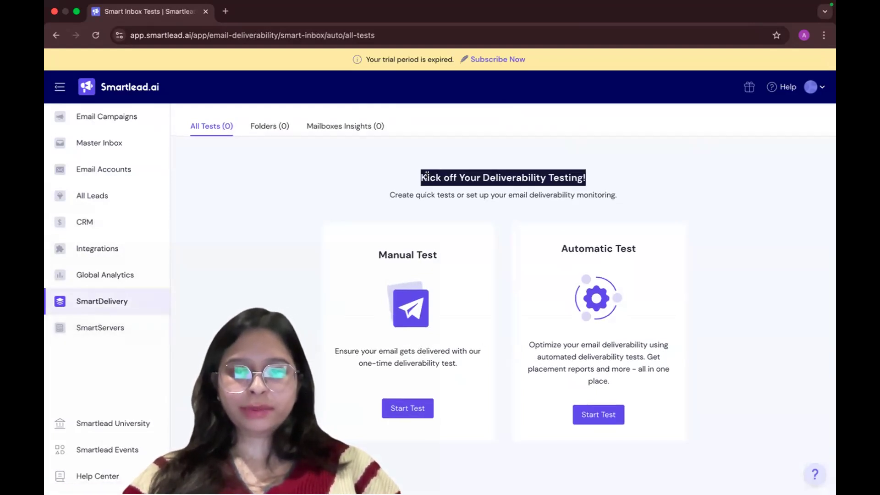
double_click(390, 195)
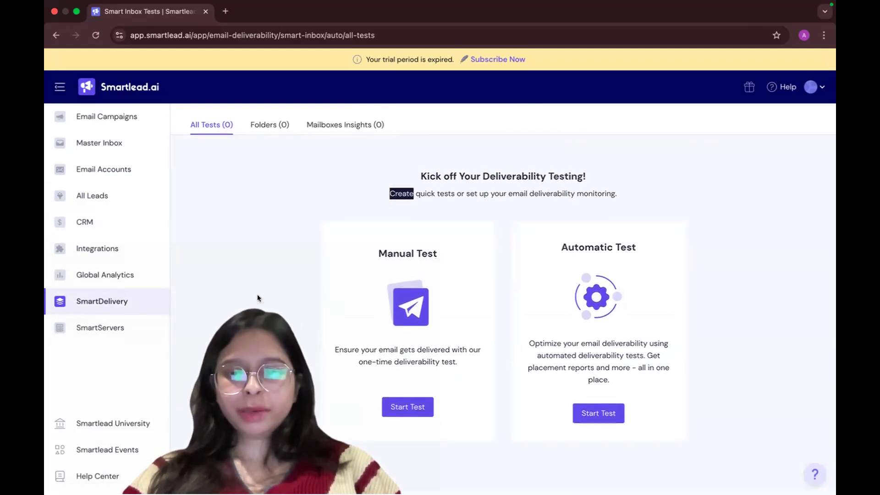
click(118, 330)
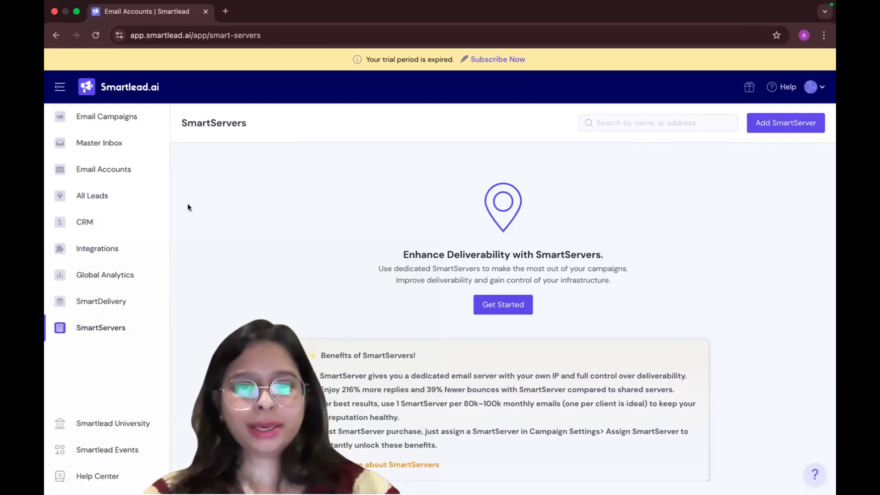
Revisit the Email Campaigns list, open Email Accounts and inspect the warning on the second account
click(131, 122)
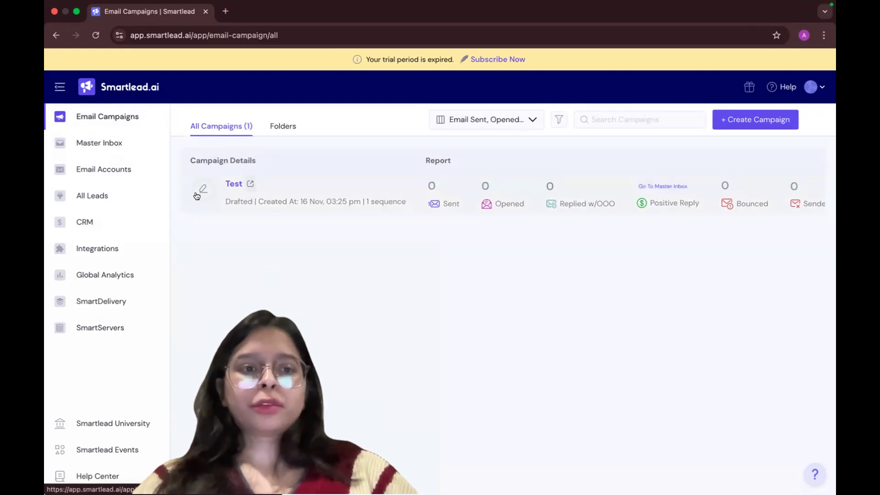
click(118, 169)
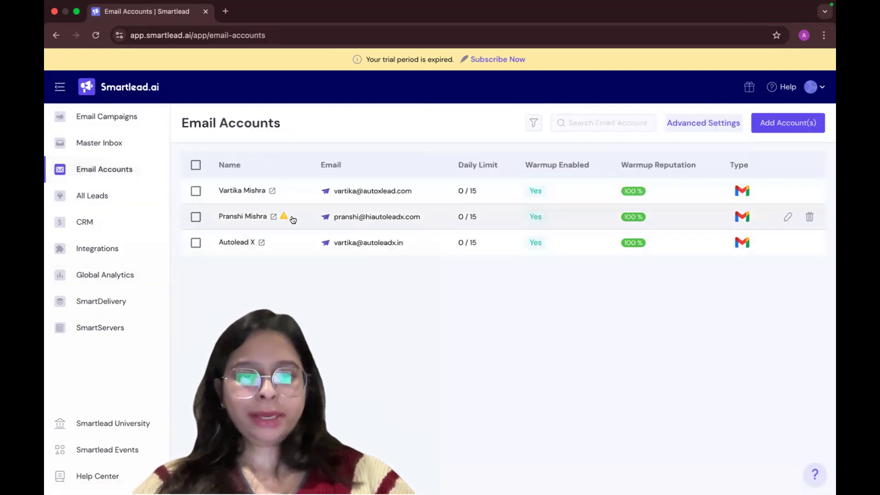
mouse_move(282, 217)
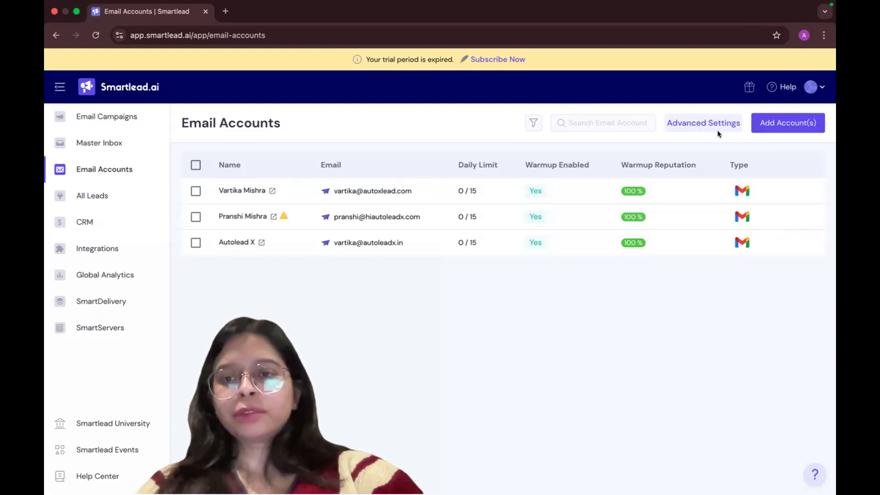
Open the email accounts' advanced settings, read the bulk reconnect option and close them
click(708, 124)
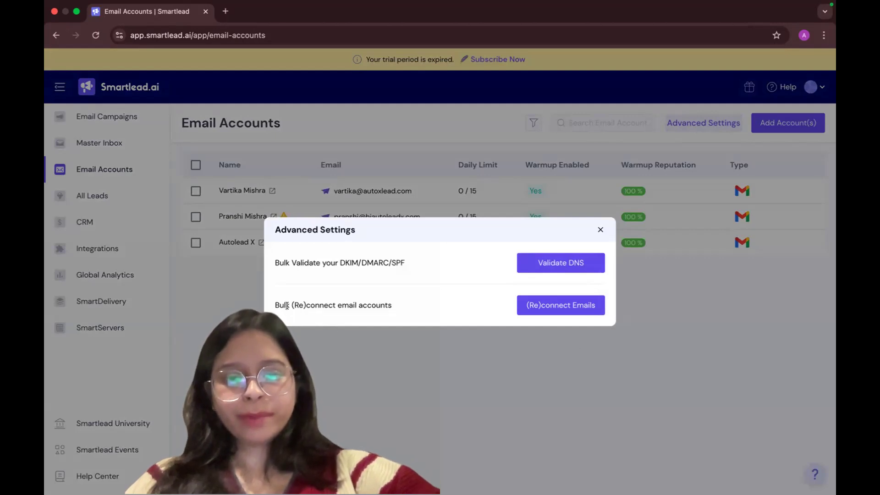
drag(275, 305, 345, 310)
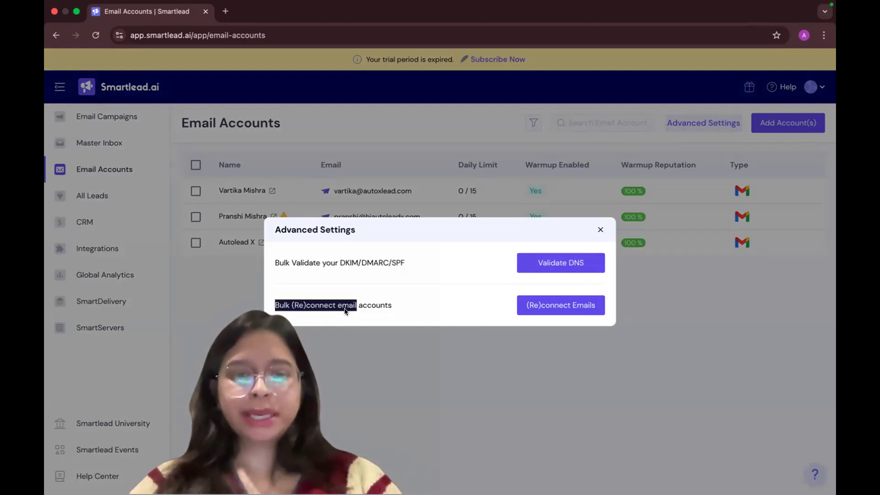
click(345, 309)
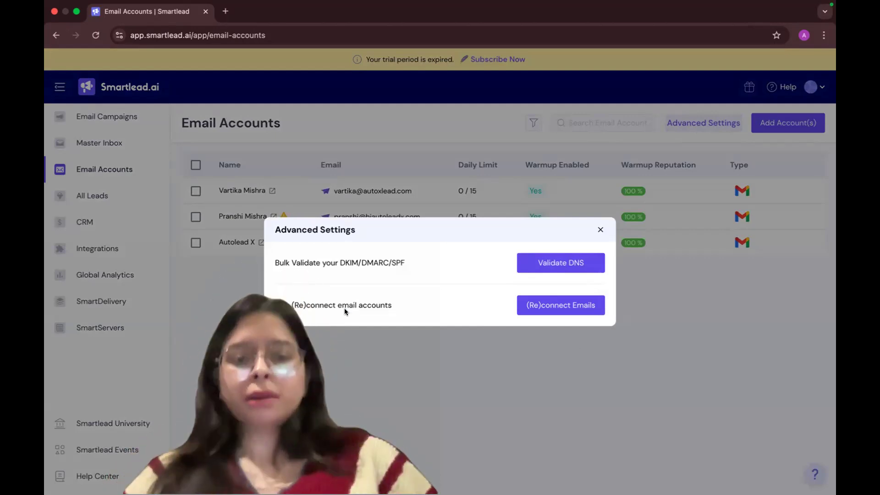
click(598, 229)
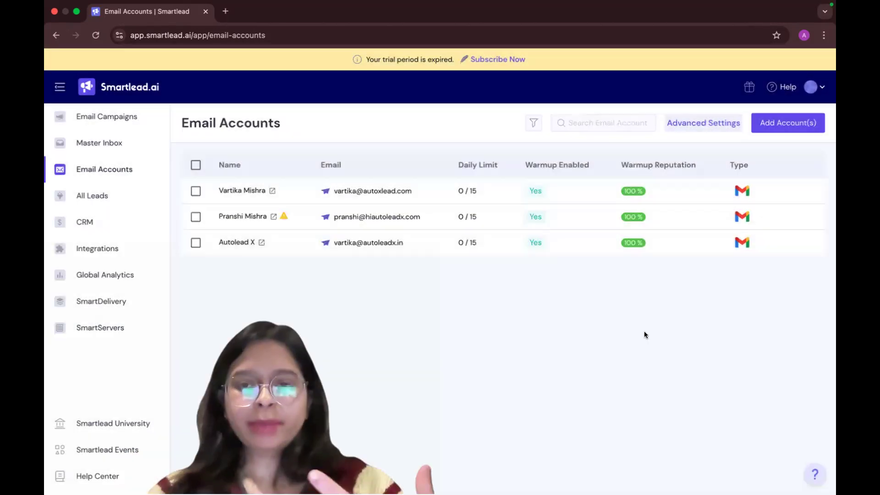
Start adding an email account through Smartlead's Infrastructure with Google OAuth as the provider
click(784, 123)
scroll(479, 316, down, 2)
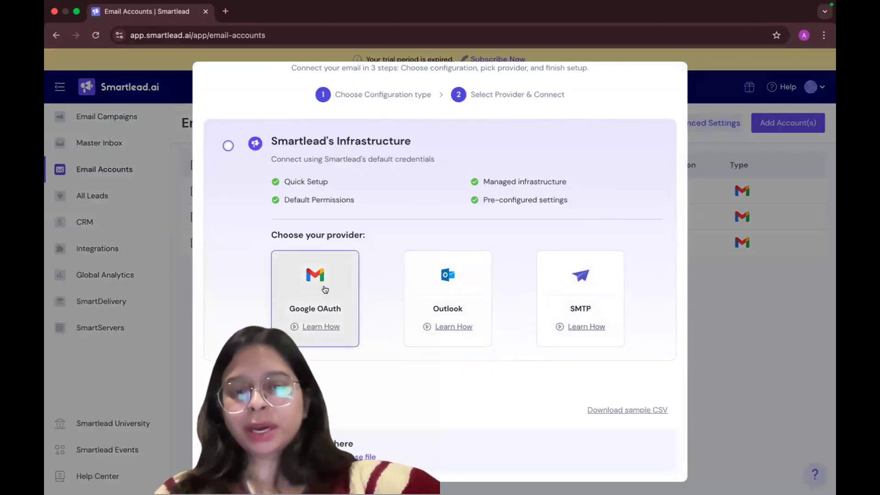
click(325, 289)
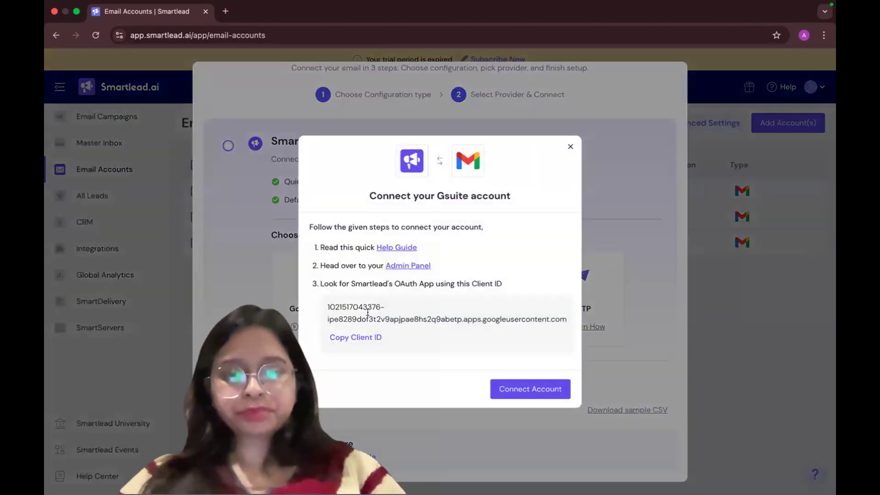
Copy Smartlead's OAuth client ID and check for the matching Smartlead.ai entry among the configured apps in Google Admin
click(408, 266)
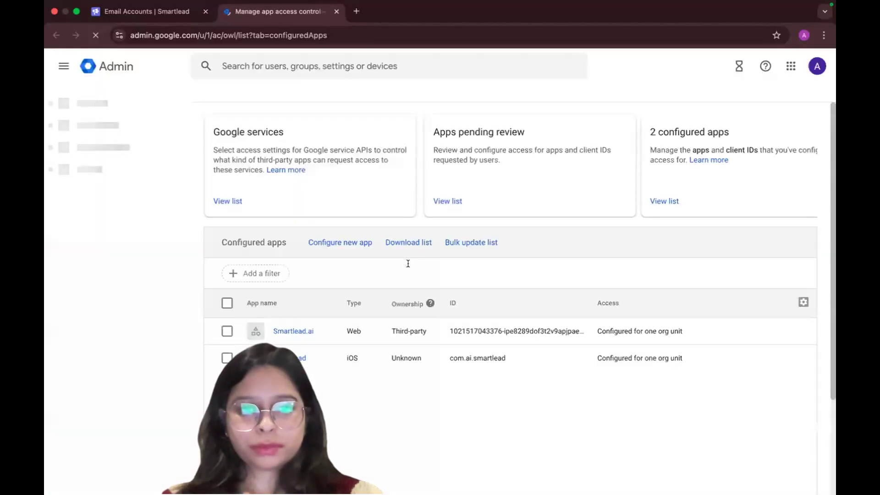
click(146, 11)
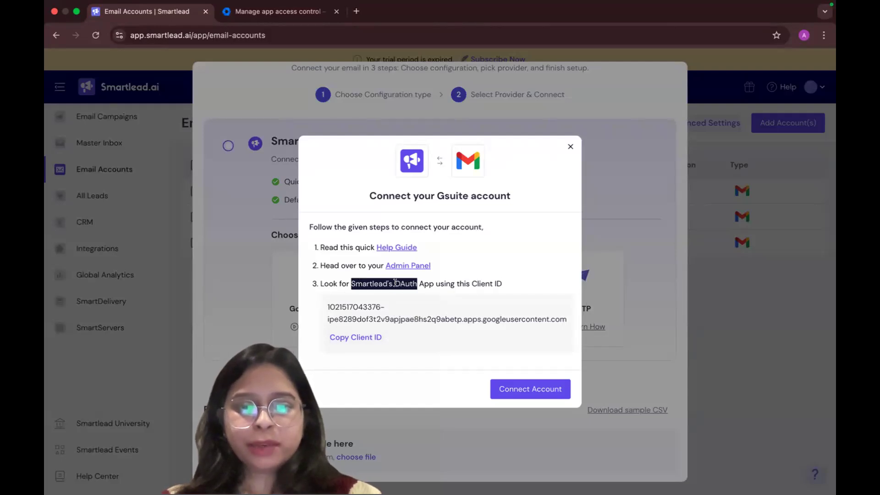
click(356, 333)
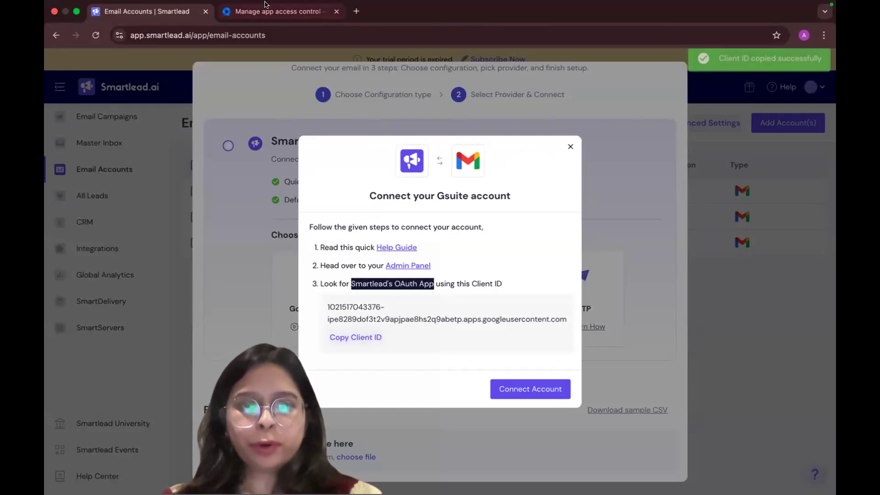
click(275, 11)
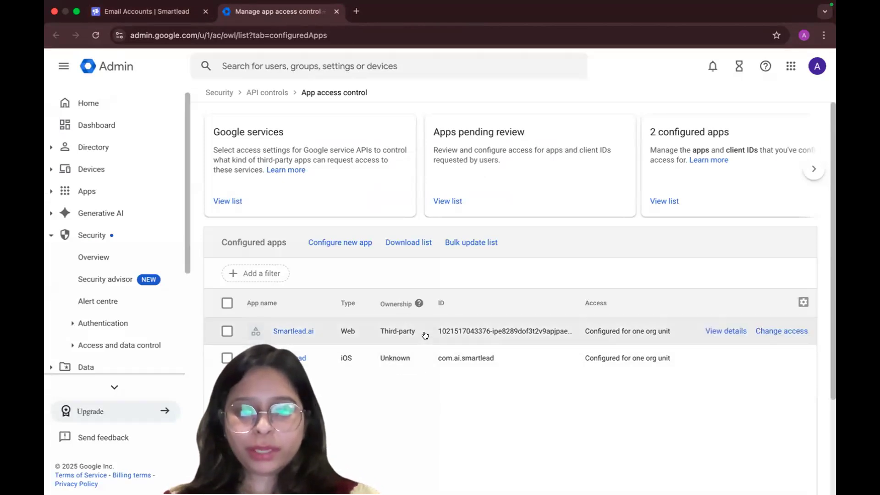
click(336, 11)
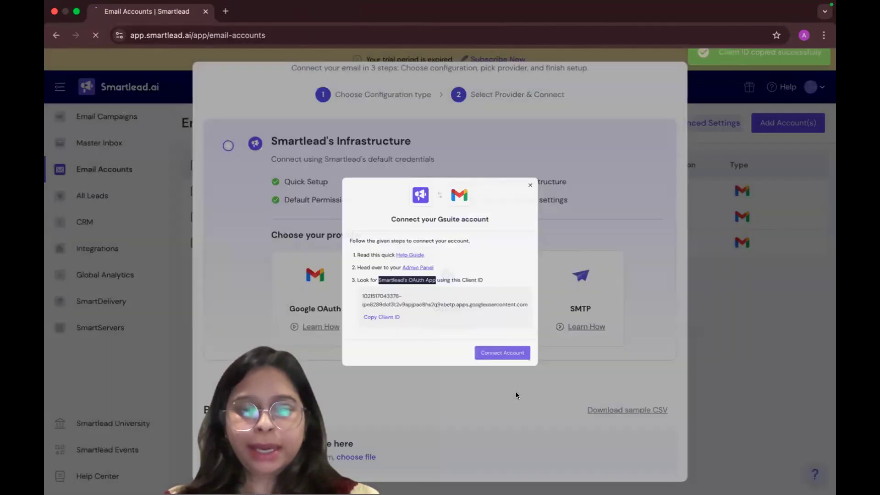
Connect the second autoxlead.com Google account in the list to Smartlead, granting Gmail access and acknowledging the connection
click(516, 391)
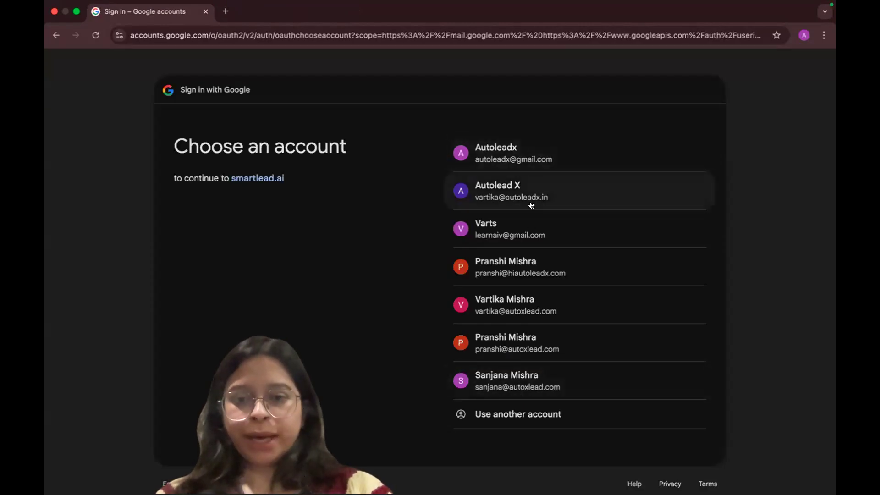
scroll(554, 389, down, 2)
scroll(555, 390, down, 1)
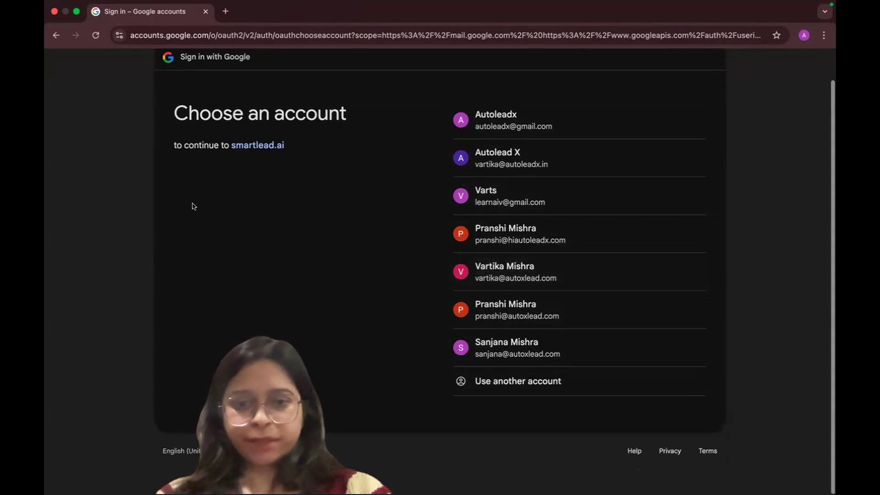
click(526, 320)
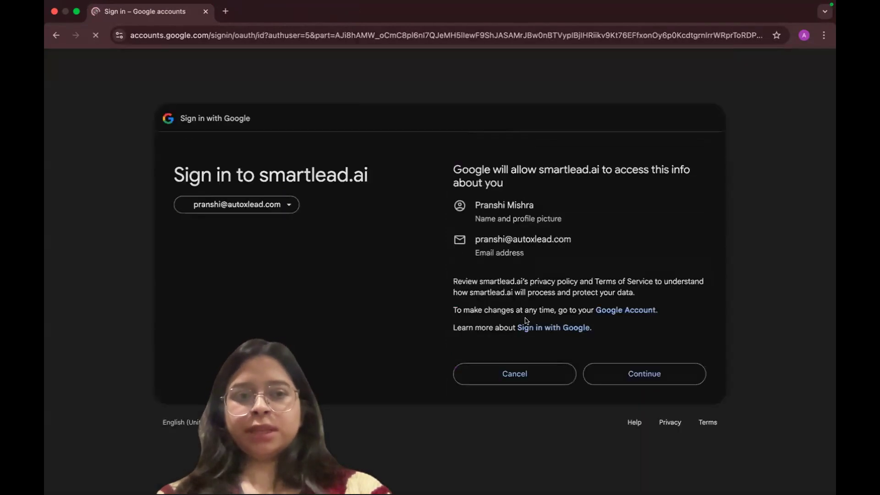
click(639, 374)
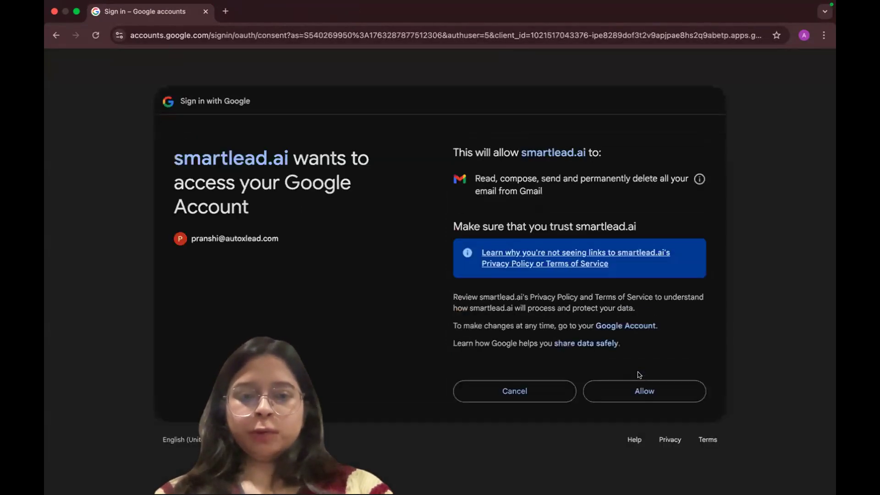
click(641, 393)
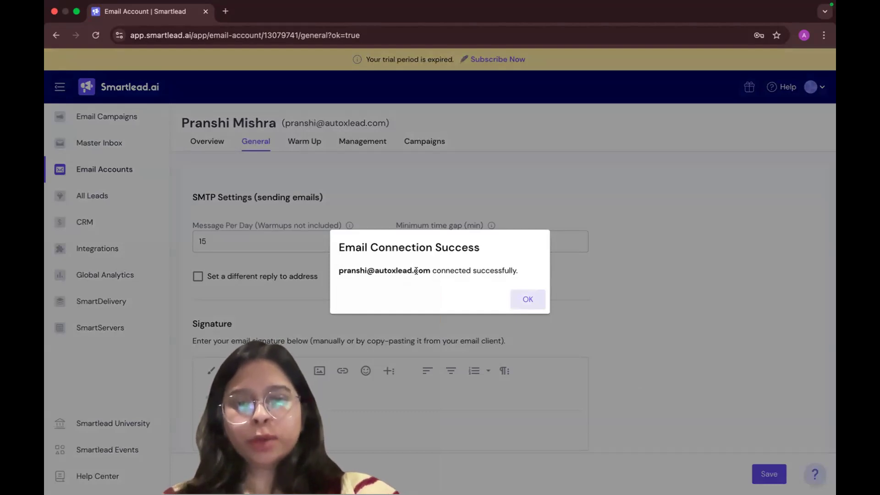
click(526, 298)
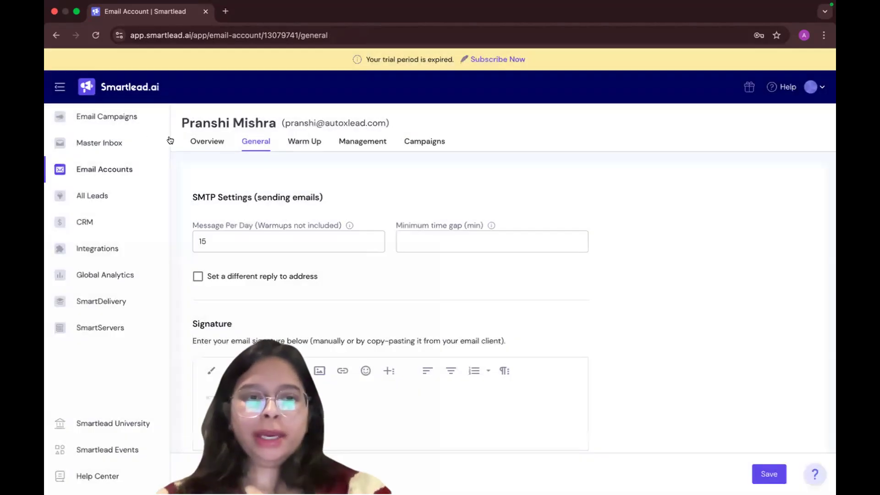
Dismiss the warm-up offer on the account's overview and set the minimum time gap in its SMTP settings to 5 minutes
click(200, 139)
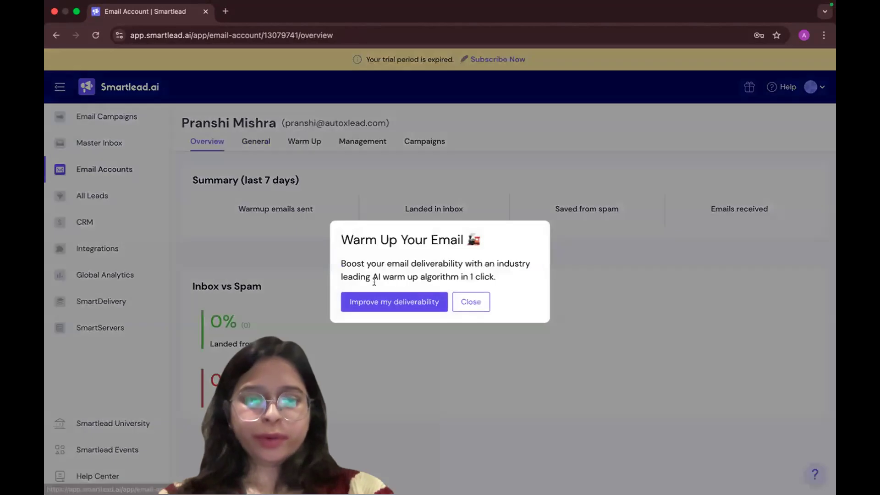
click(466, 301)
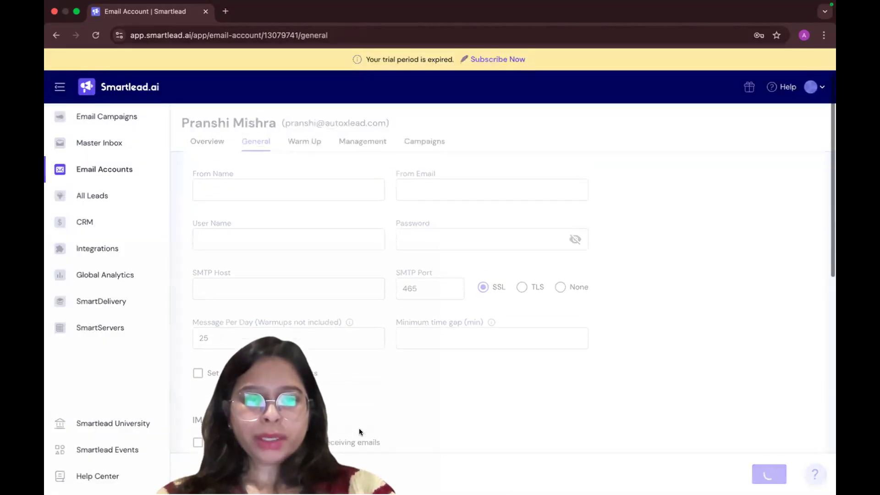
scroll(306, 278, down, 1)
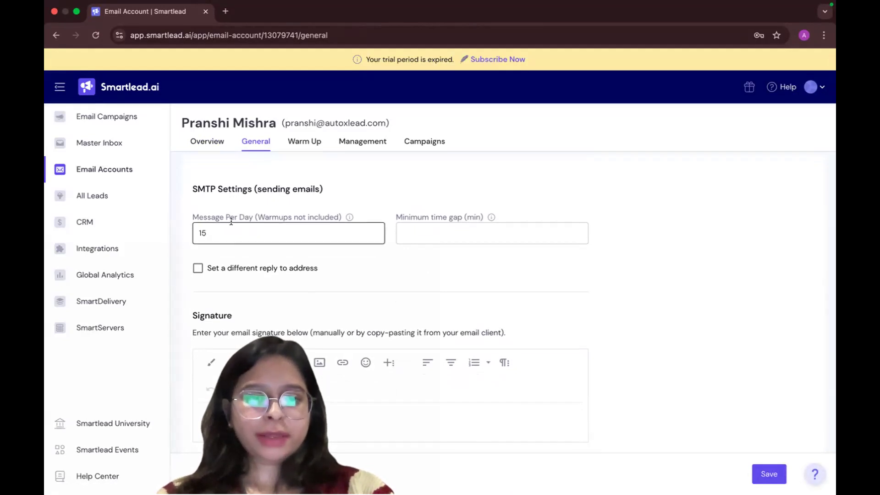
click(283, 232)
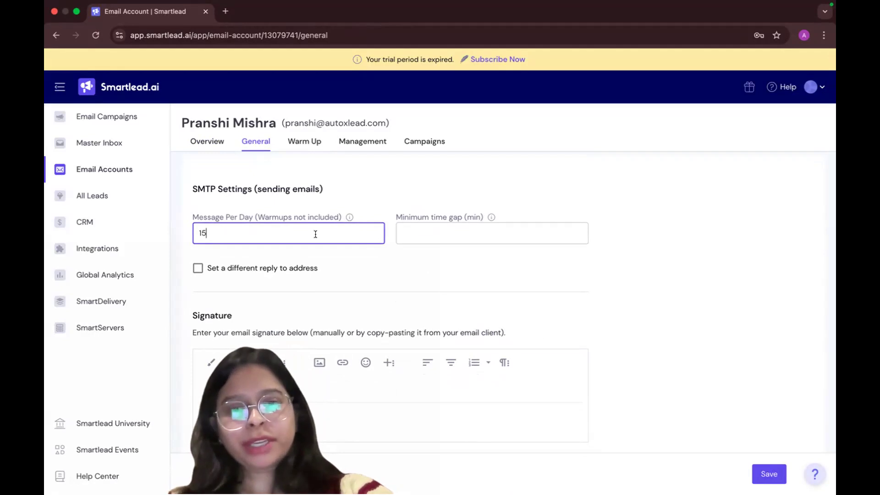
click(466, 226)
text(5)
click(464, 261)
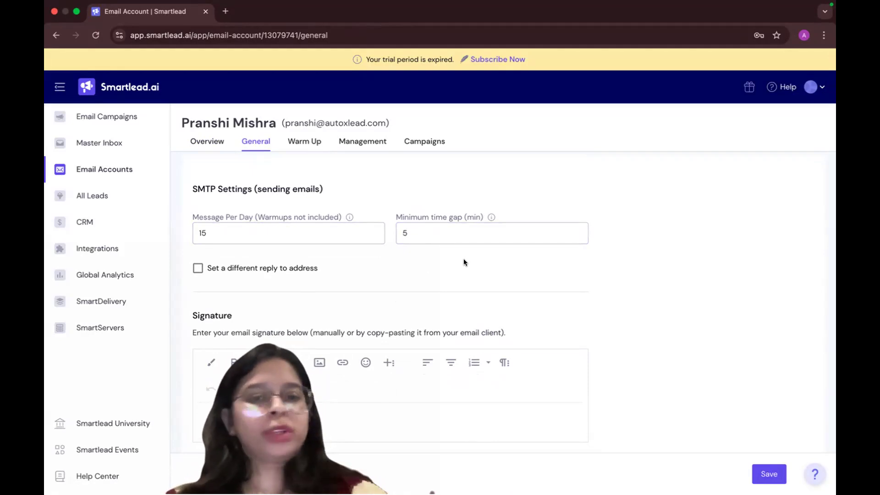
Review the account's signature and BCC to CRM settings and enable the use of a custom tracking domain
scroll(345, 306, down, 3)
click(284, 268)
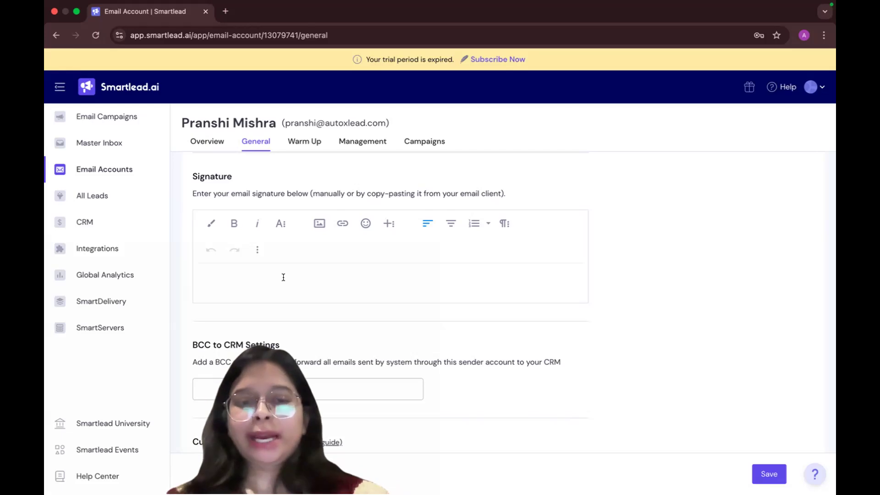
scroll(270, 355, down, 2)
click(244, 309)
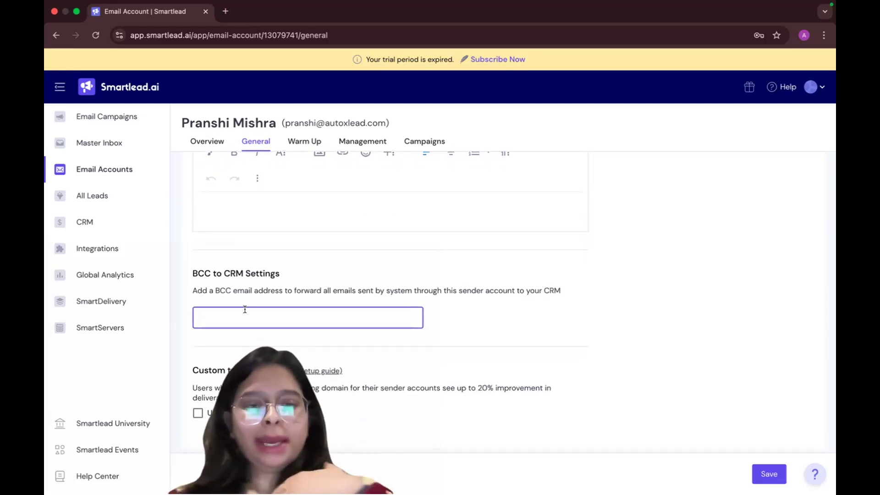
scroll(221, 409, down, 1)
click(221, 410)
scroll(383, 360, down, 2)
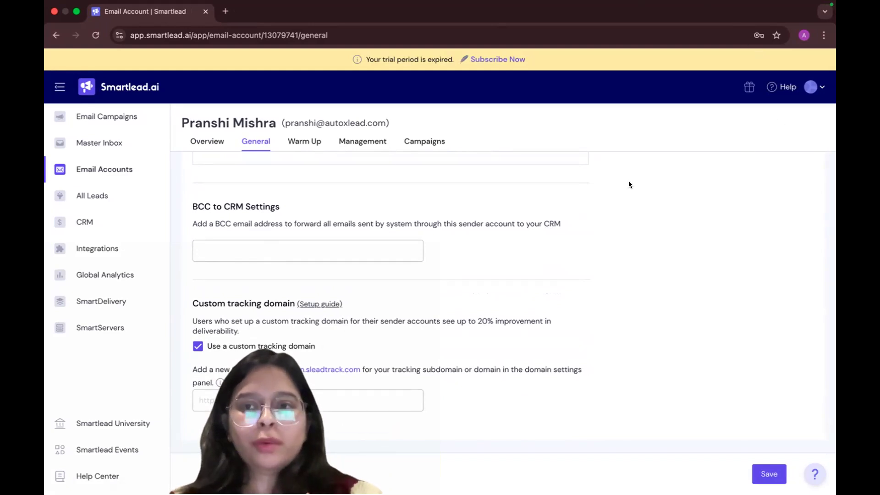
Switch to the other Chrome profile, open GoDaddy and bring up the account's owned domains under My Products
click(804, 35)
click(665, 313)
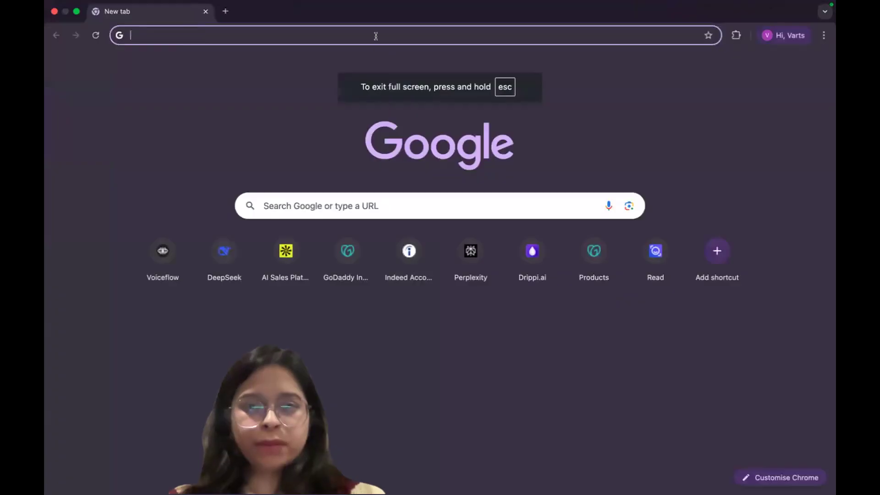
click(352, 271)
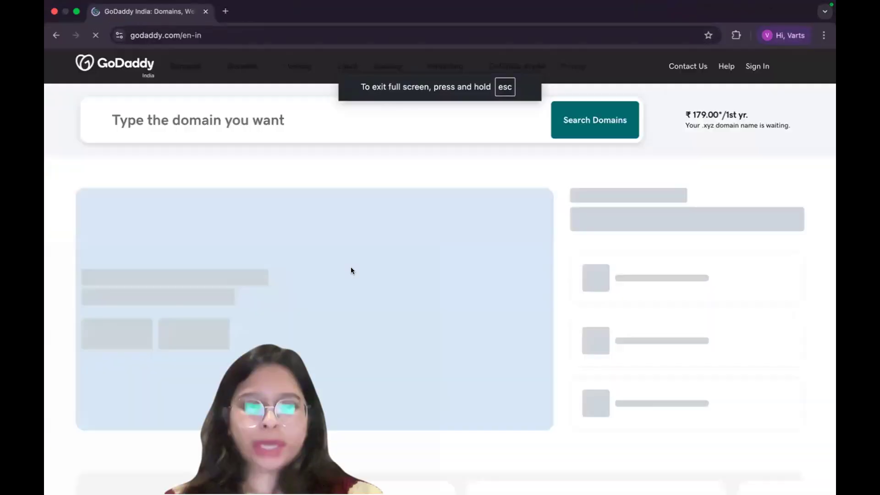
click(774, 63)
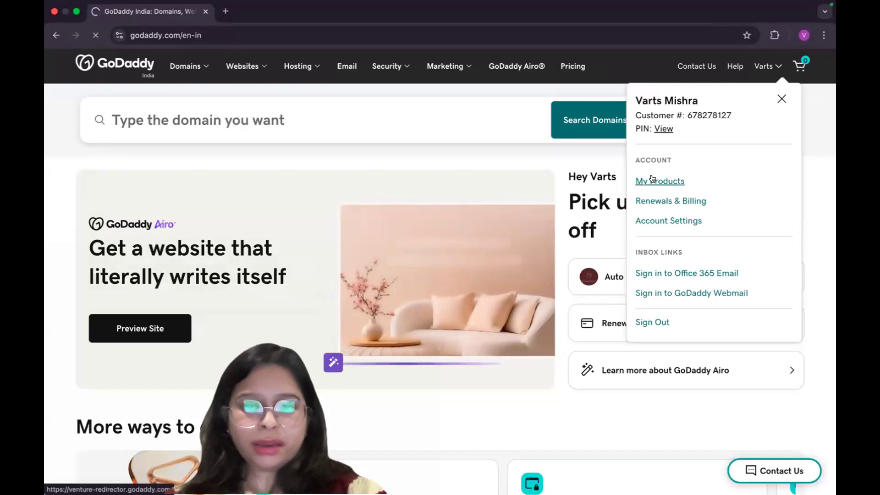
click(653, 179)
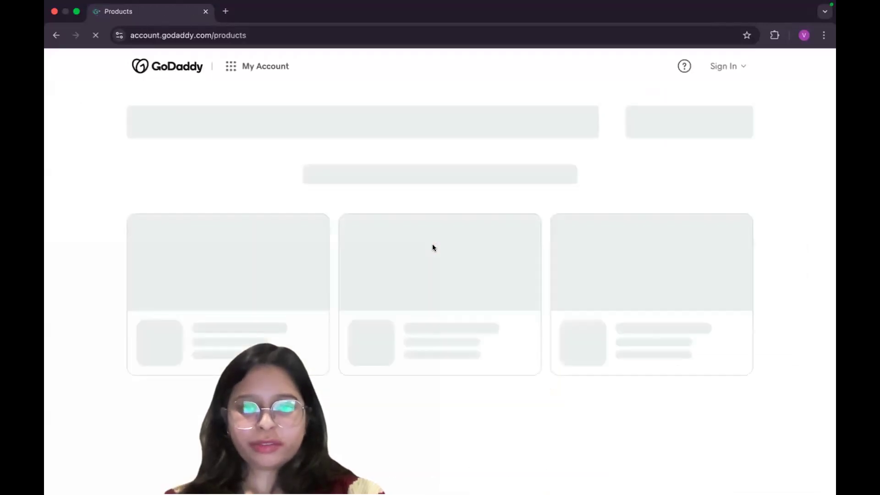
scroll(433, 244, down, 2)
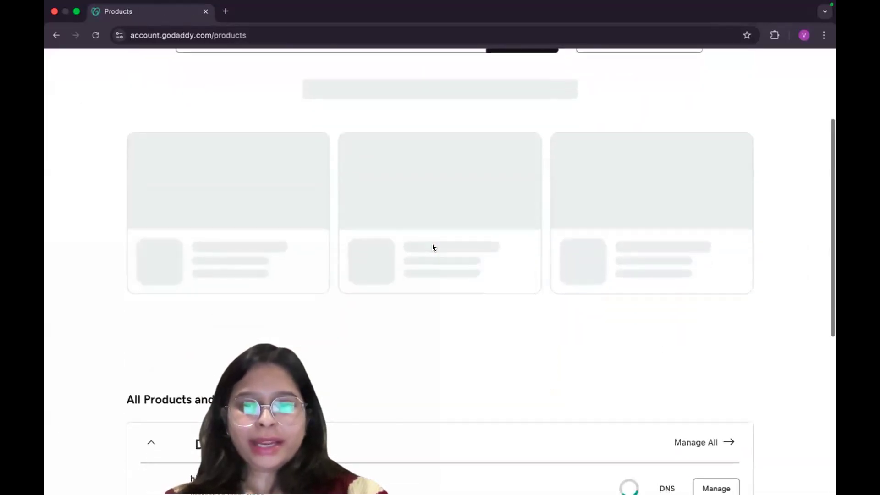
scroll(432, 244, down, 4)
scroll(432, 244, down, 1)
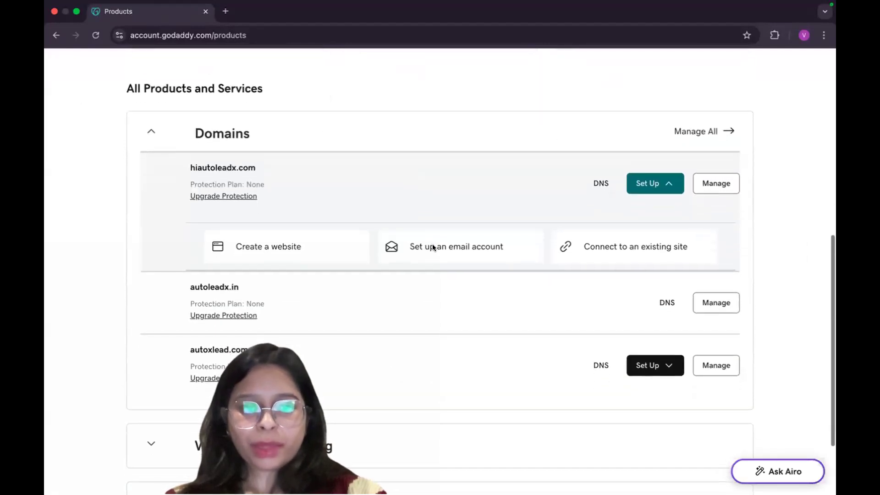
Return to Smartlead, check the connected account's domain and locate the tracking target open.sleadtrack.com in the custom tracking domain settings
key(ctrl+Left)
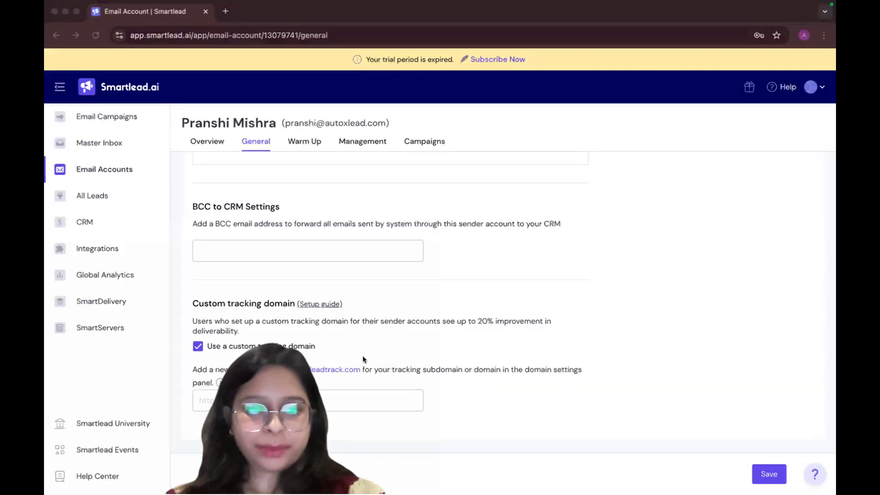
click(409, 312)
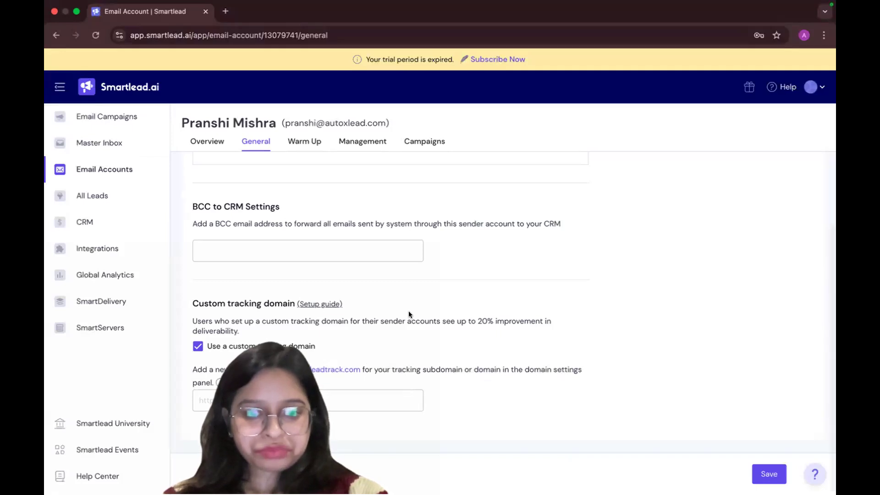
scroll(409, 315, up, 2)
scroll(409, 315, up, 2)
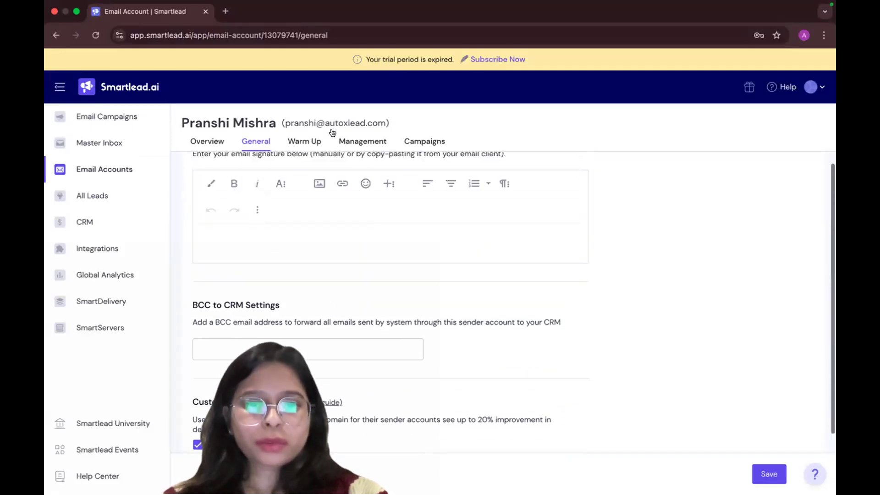
key(ctrl+Right)
scroll(575, 395, down, 2)
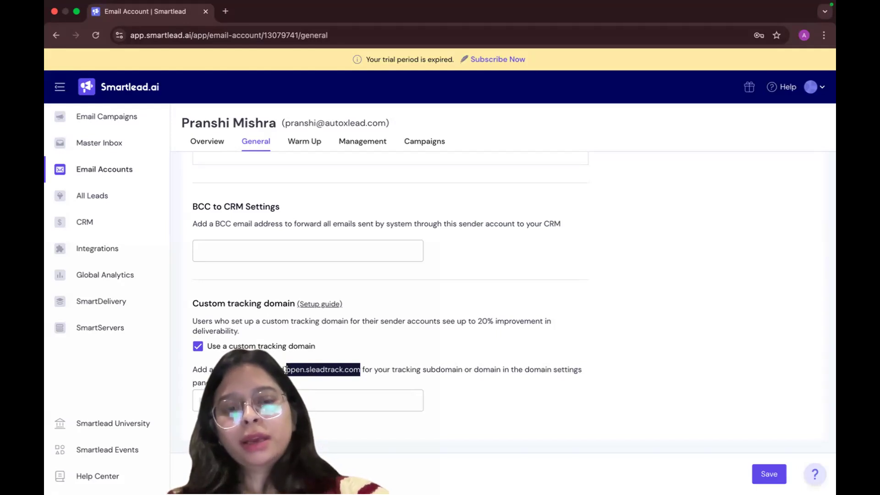
Try to enter an http tracking address based on the account's own domain as the custom tracking domain
click(271, 402)
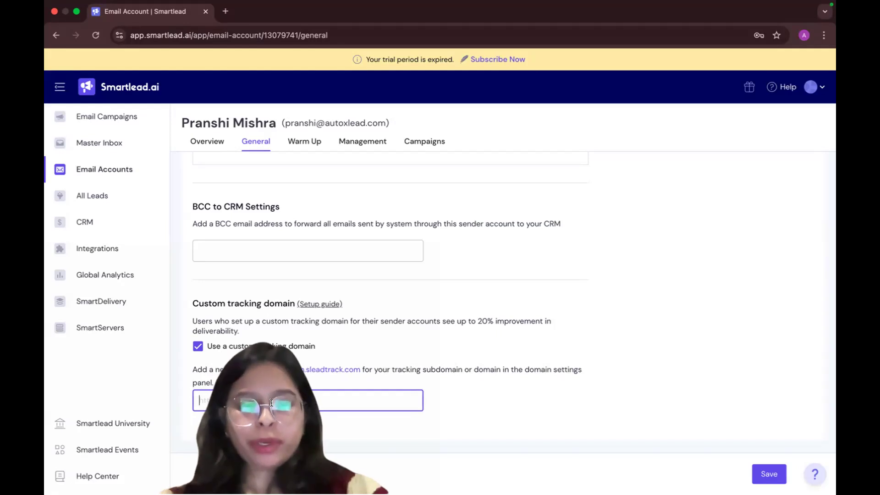
click(505, 339)
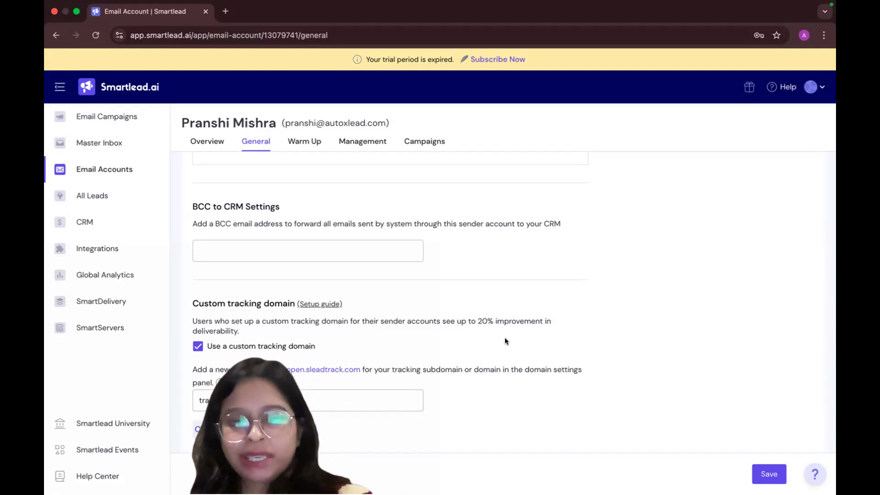
click(316, 396)
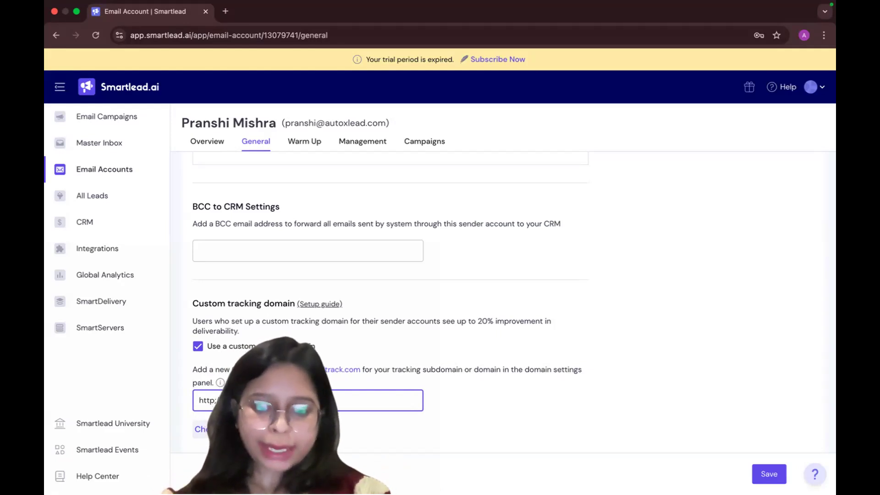
double_click(333, 122)
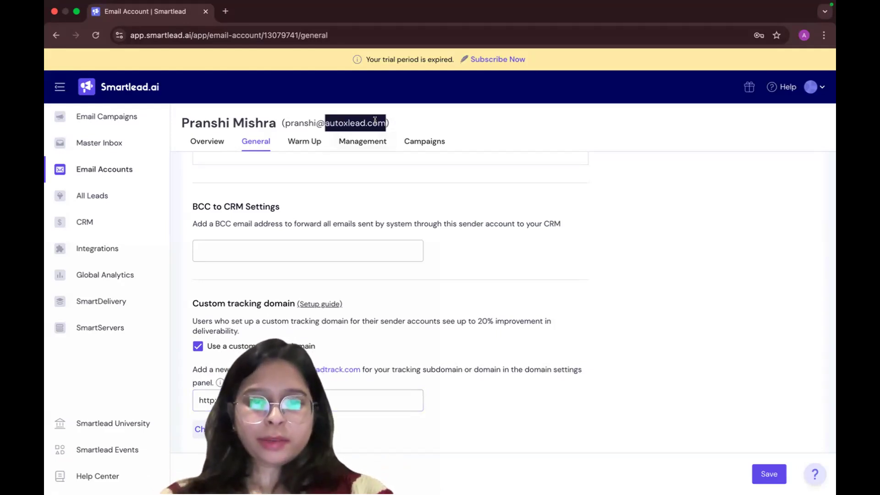
click(277, 410)
click(576, 393)
click(232, 400)
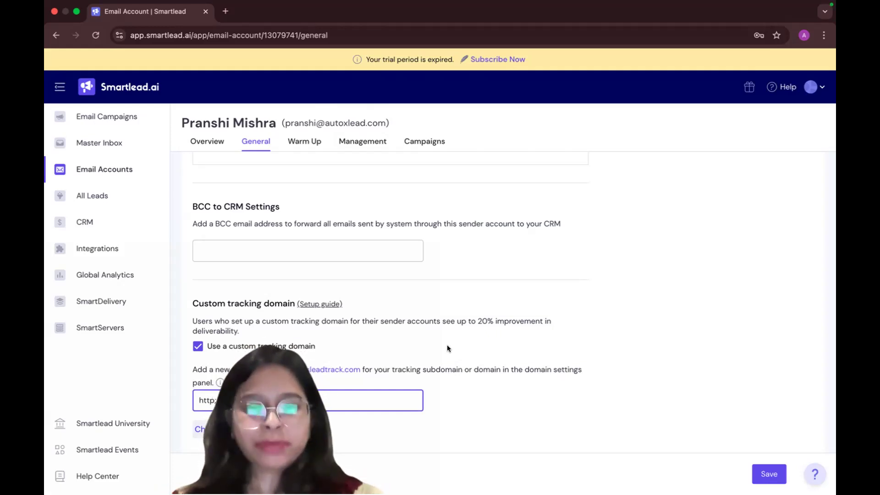
triple_click(262, 396)
key(BackSpace)
Turn off the use of a custom tracking domain and save the account's general settings
click(198, 344)
scroll(197, 345, up, 2)
scroll(197, 345, down, 2)
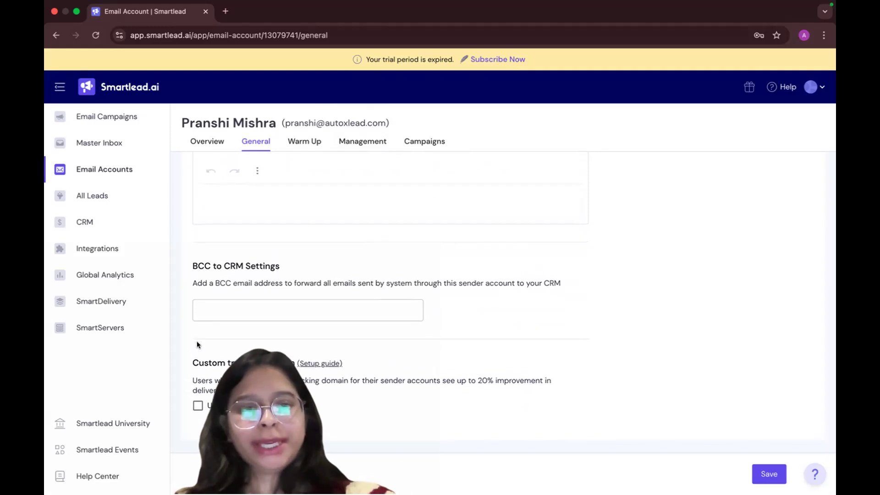
scroll(298, 328, up, 5)
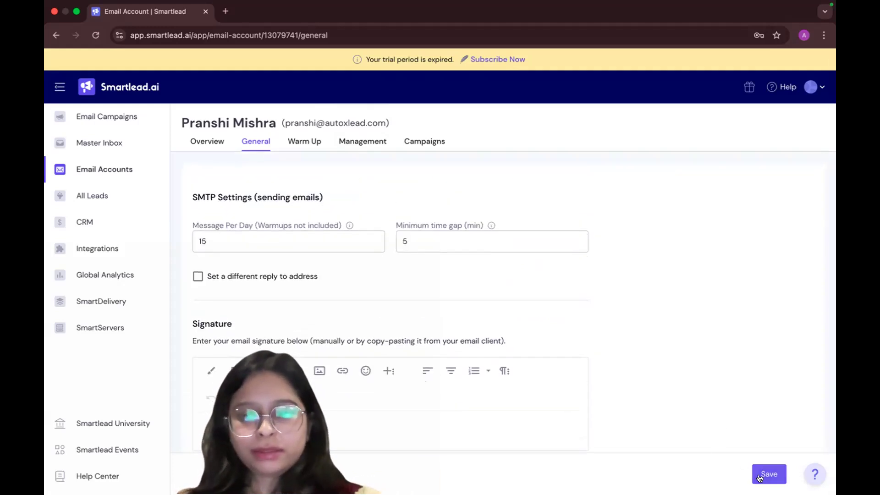
click(768, 475)
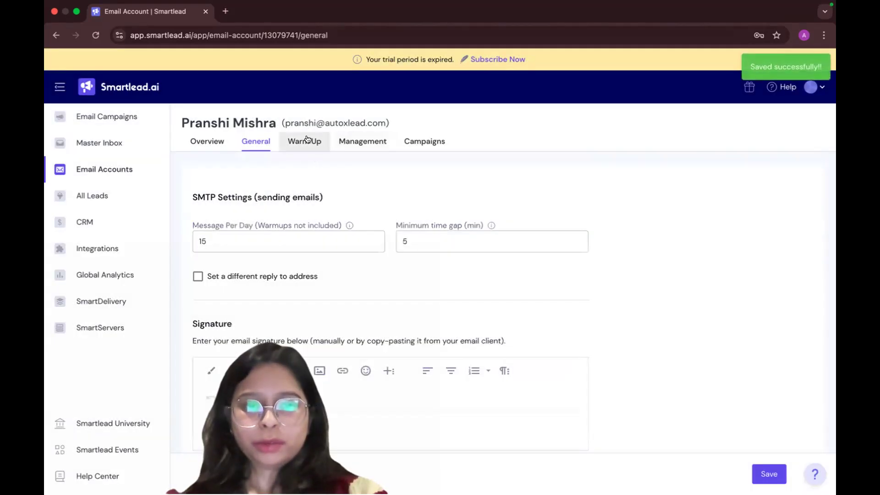
In the account's warm-up settings, set the total warm-up emails per day to 30 and the randomised number per day to 30
click(306, 141)
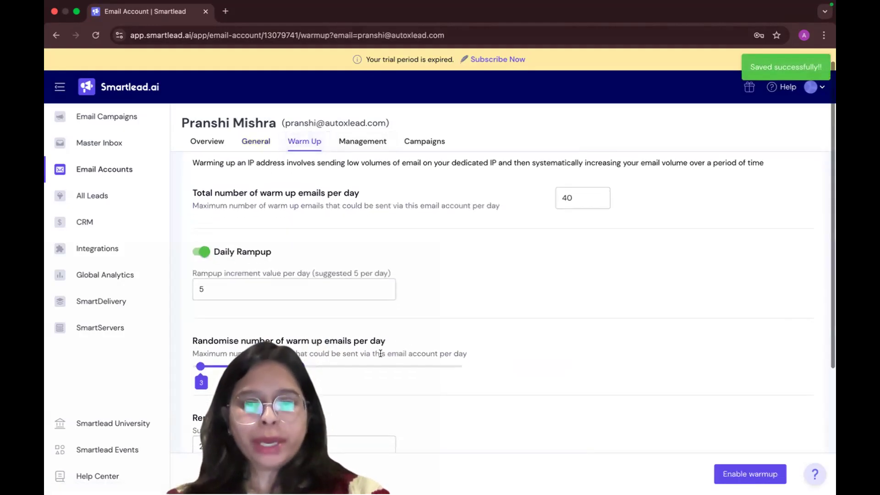
click(573, 218)
key(BackSpace)
key(BackSpace)
text(30)
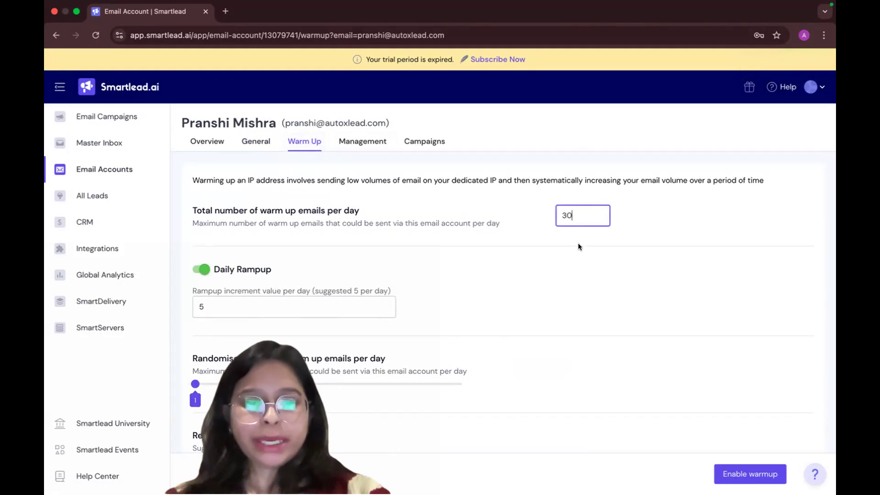
click(578, 246)
scroll(579, 247, down, 1)
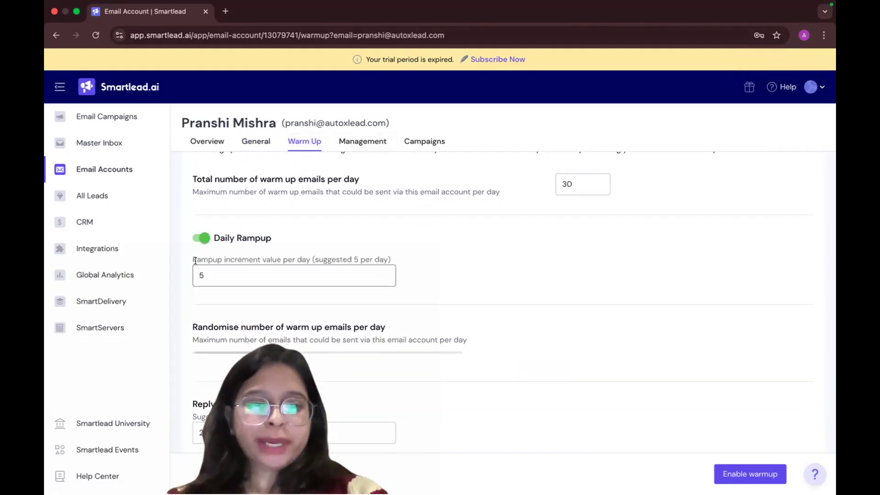
scroll(259, 305, down, 2)
drag(259, 305, 272, 304)
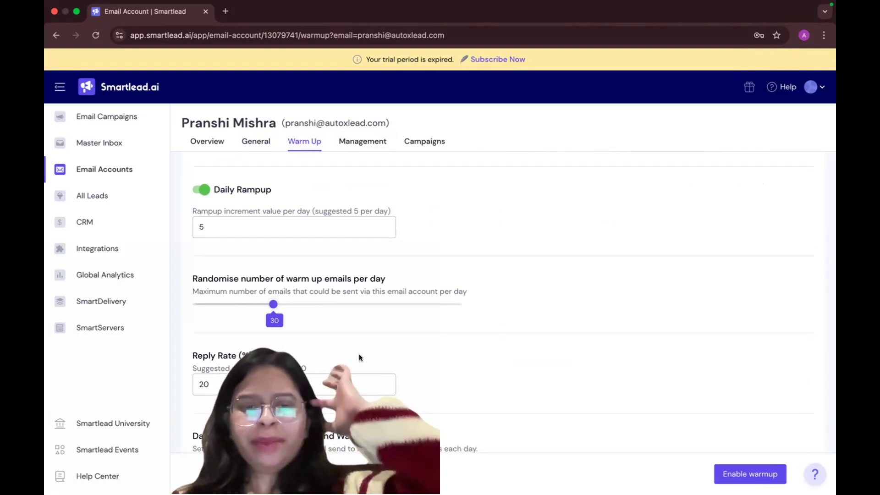
Set the warm-up reply rate to 30% and enable warm-up for the account
scroll(359, 358, down, 3)
click(250, 292)
key(BackSpace)
key(BackSpace)
text(30)
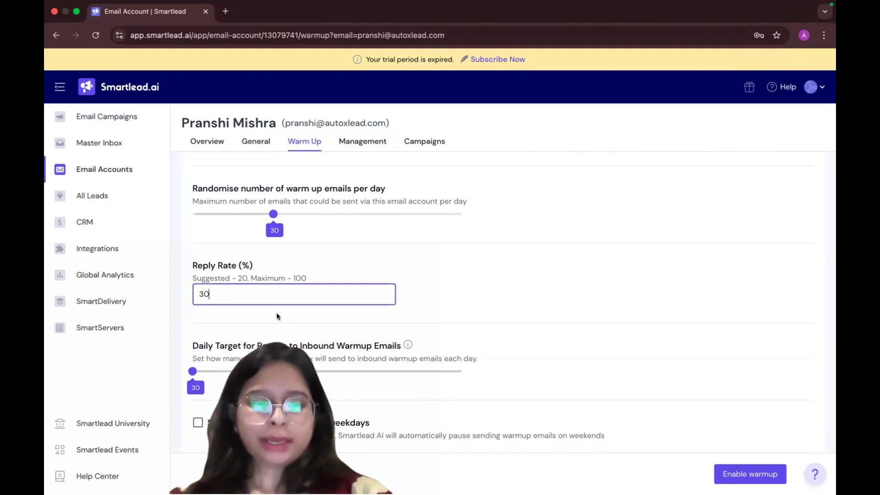
scroll(304, 321, down, 1)
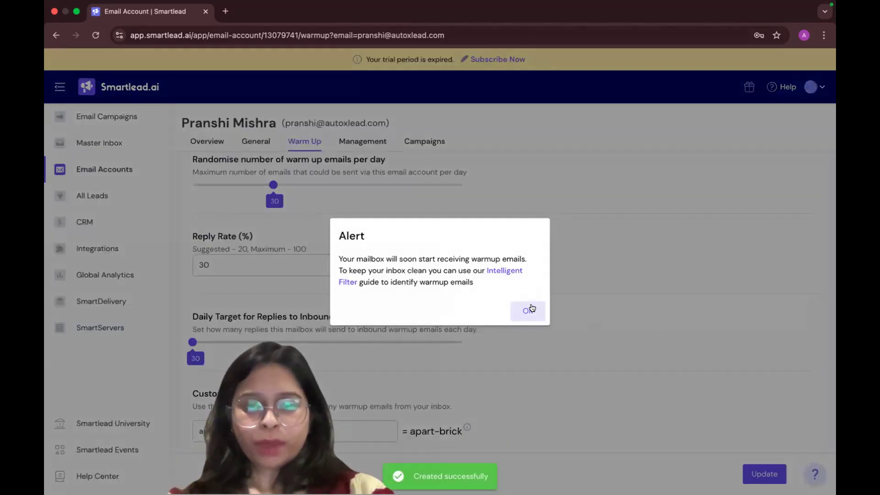
click(526, 308)
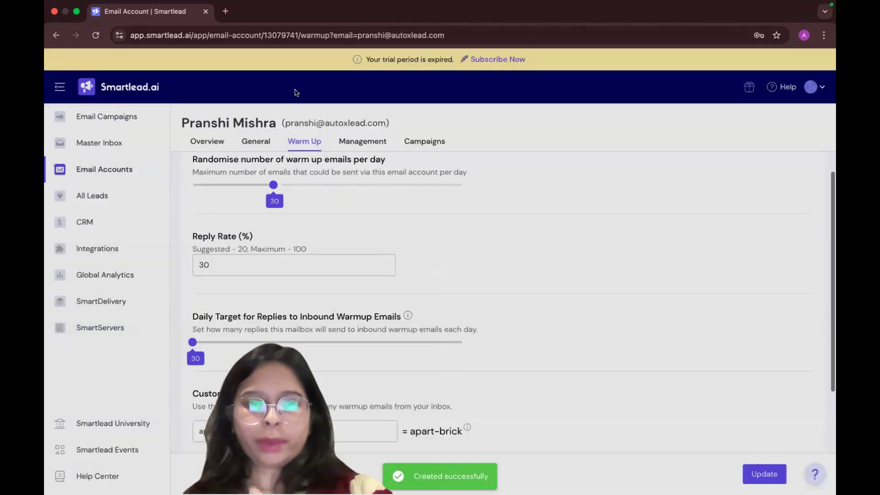
Review the account's tag and client options and its campaigns, and dismiss the warm-up offer on its overview
click(362, 142)
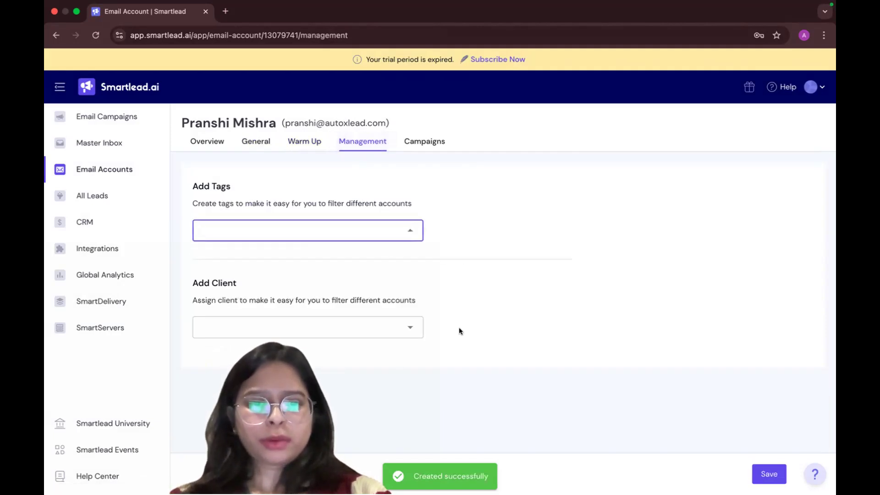
click(400, 327)
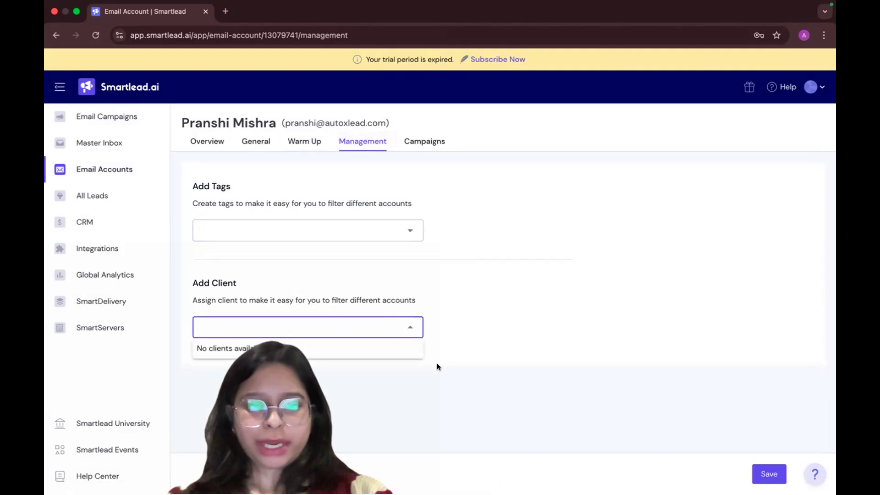
click(421, 136)
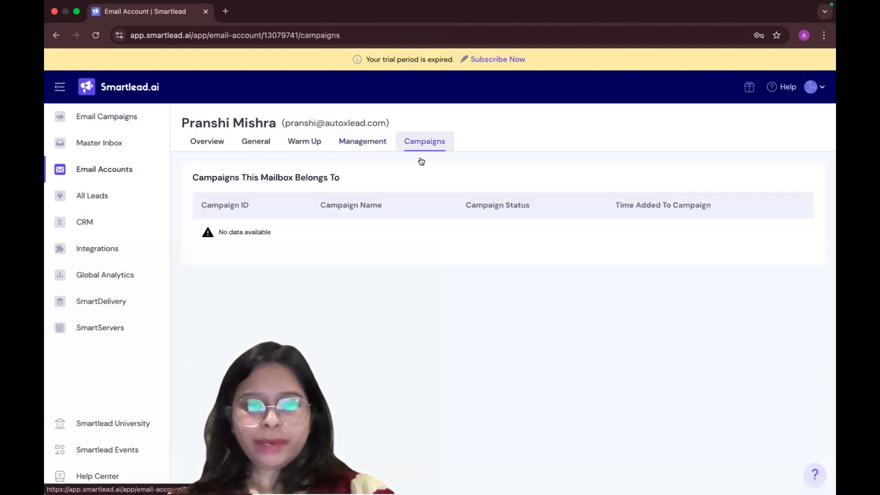
click(206, 143)
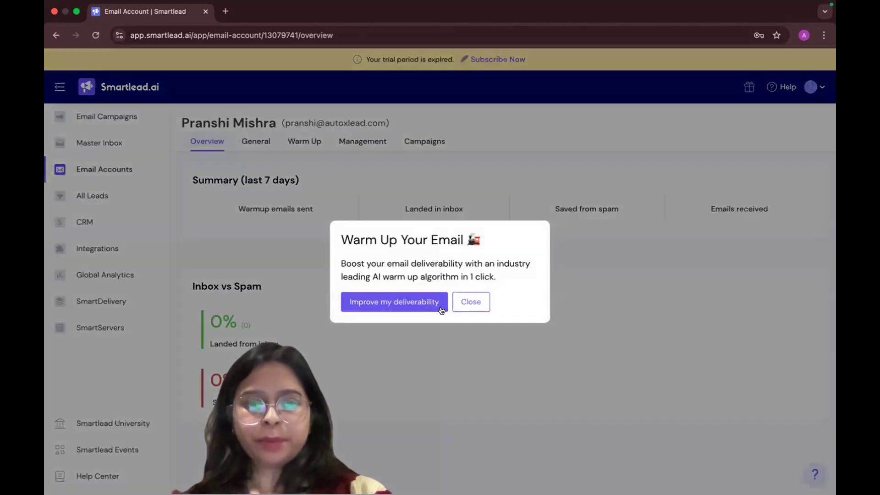
click(469, 304)
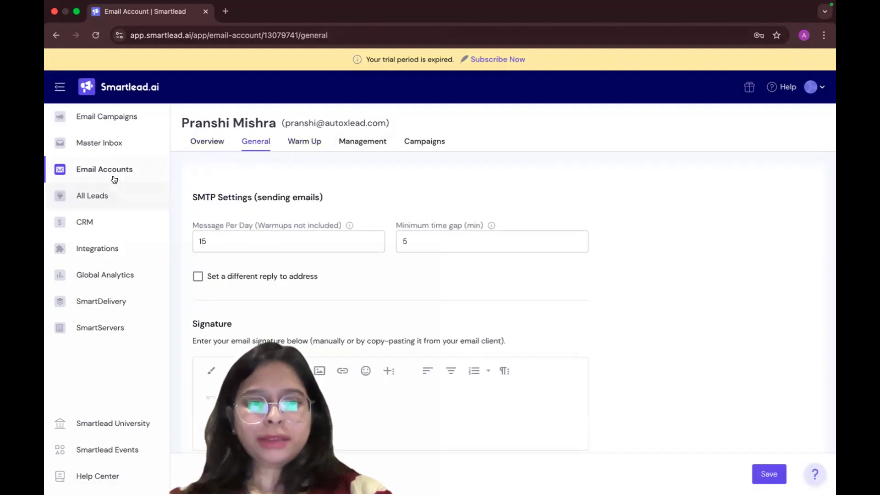
Add another email account through Google OAuth on Smartlead's infrastructure, granting Smartlead access to the last Google account offered
click(134, 179)
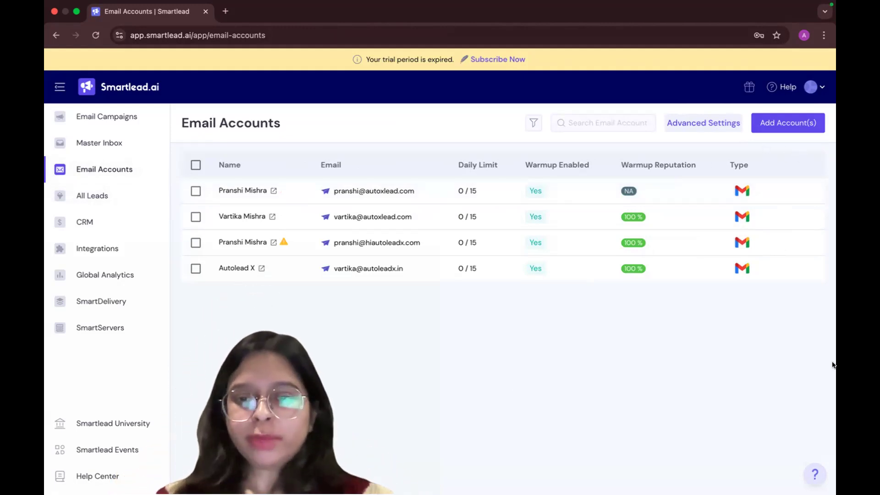
click(777, 125)
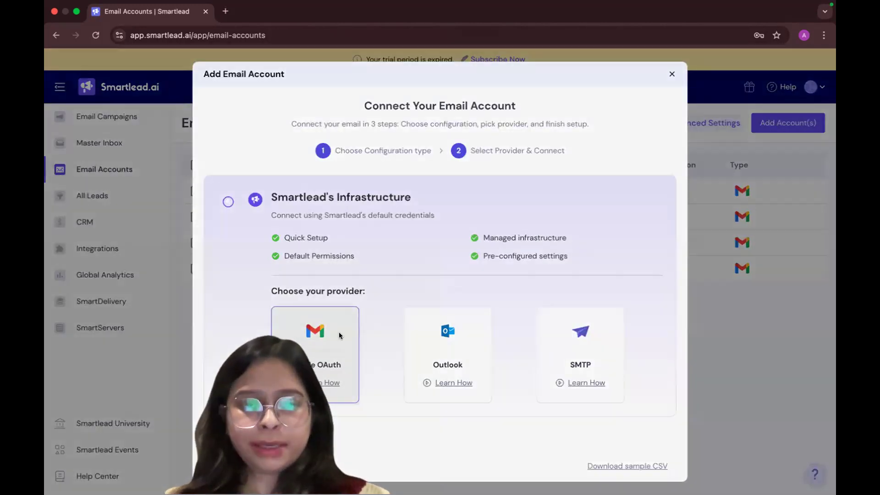
click(340, 333)
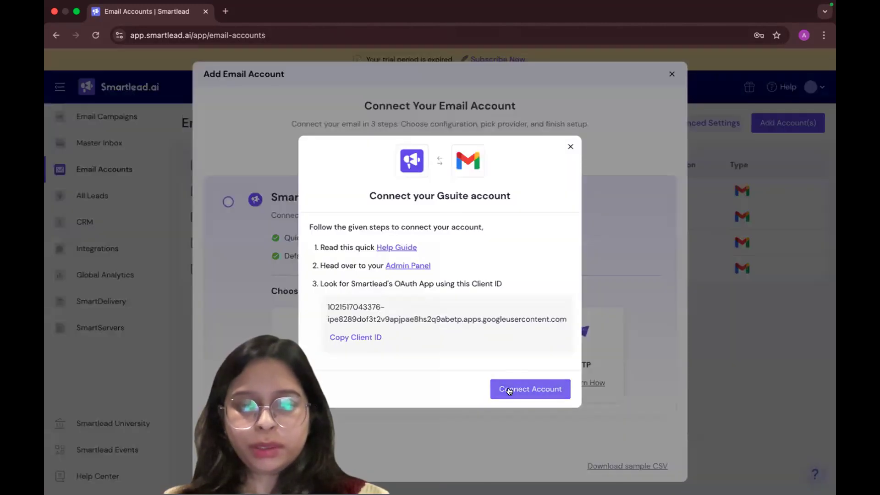
click(509, 390)
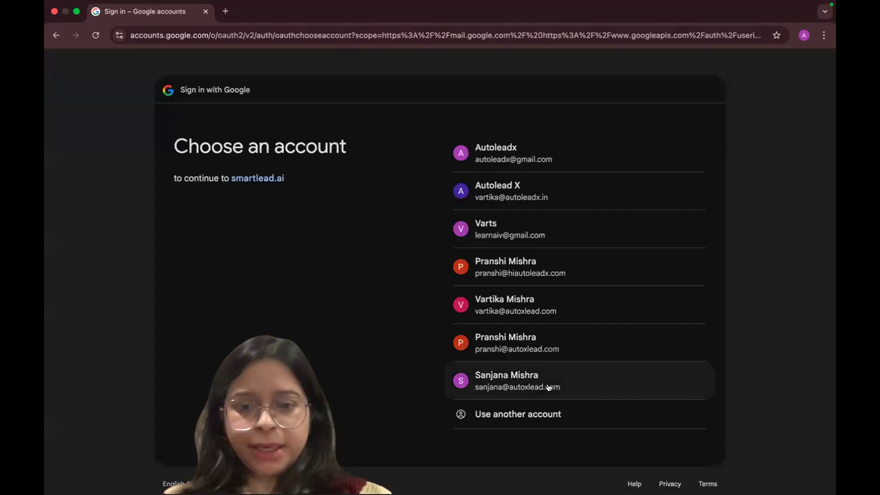
click(550, 388)
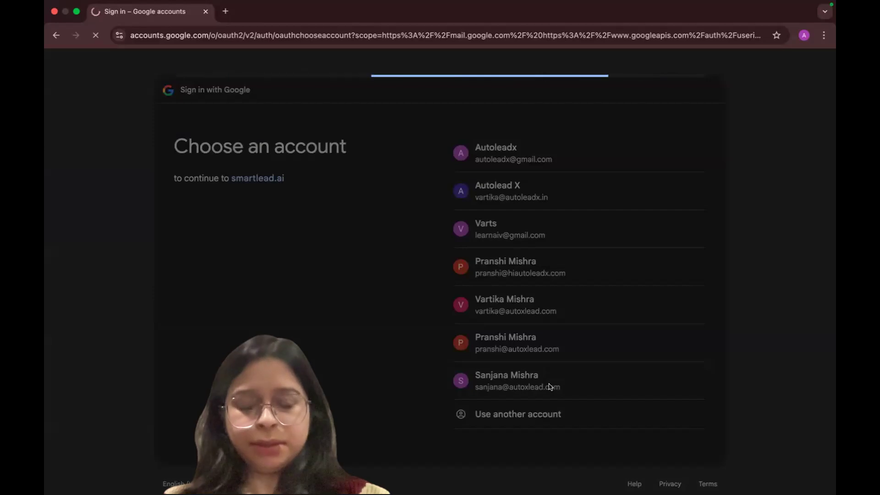
click(592, 367)
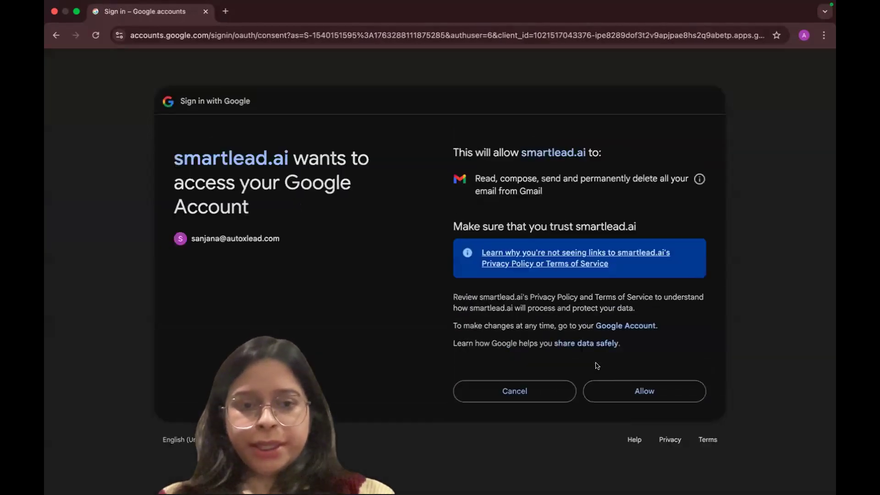
click(614, 389)
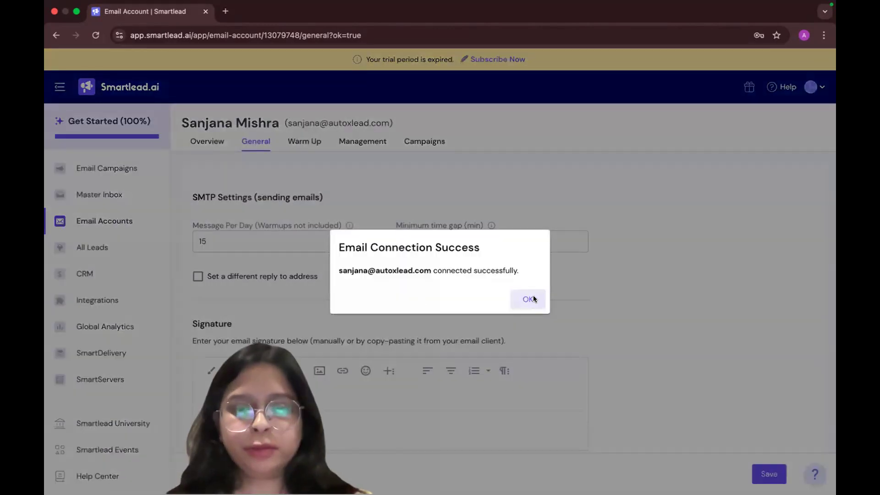
click(527, 296)
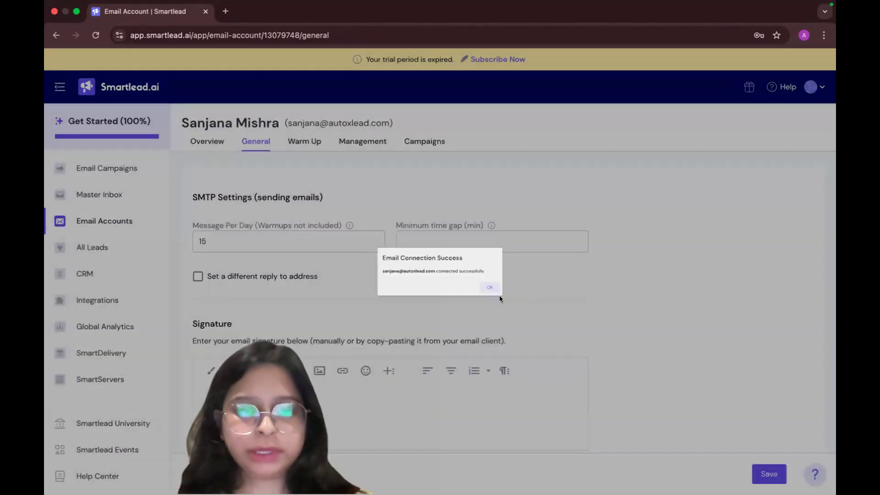
In the newly connected account's warm-up settings, set the total warm-up emails per day to 30 and the reply rate to 30%
scroll(353, 371, down, 5)
scroll(306, 340, up, 8)
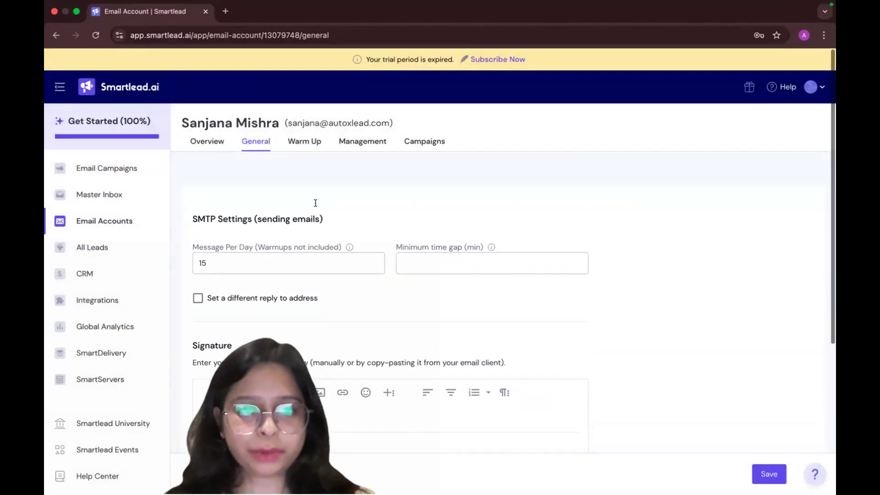
click(312, 138)
click(567, 215)
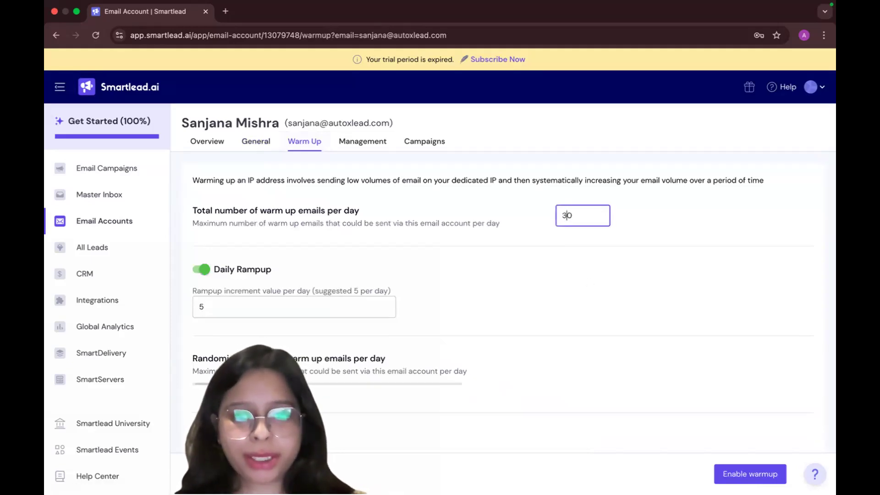
key(Tab)
scroll(260, 351, down, 3)
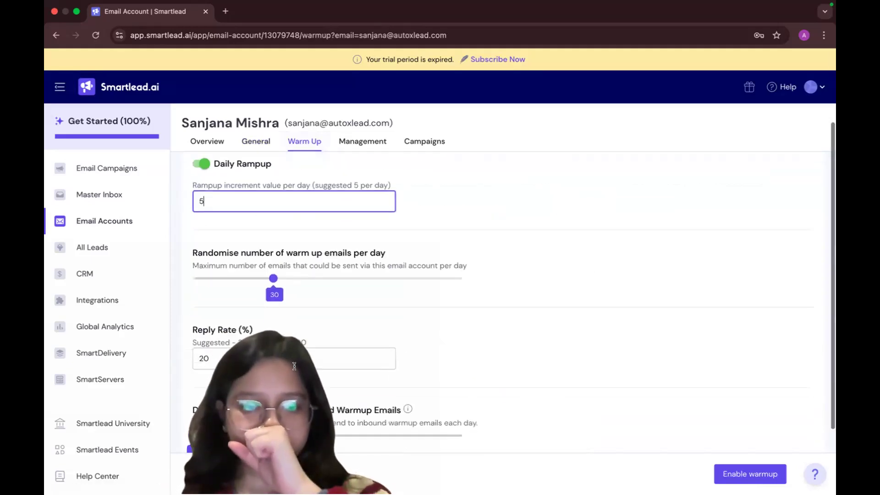
click(259, 351)
key(BackSpace)
key(BackSpace)
text(30)
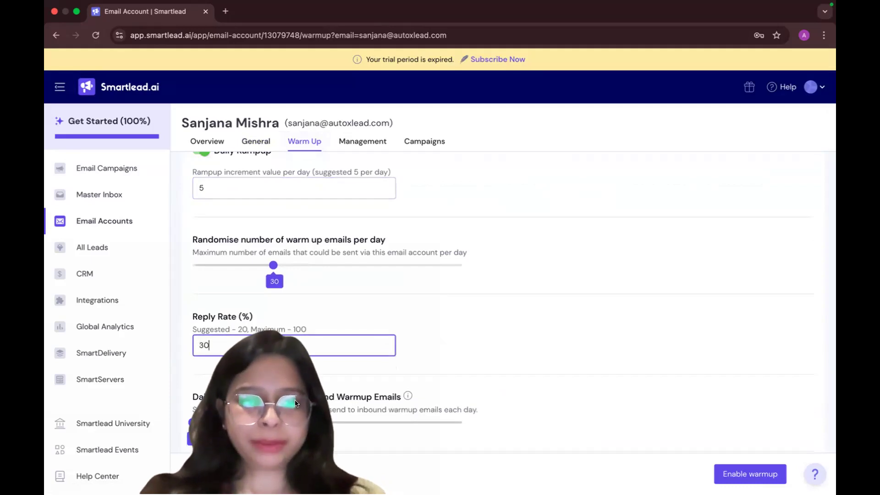
Enable warm-up for the newly connected account and return to the Email Accounts list
scroll(295, 403, down, 2)
click(751, 477)
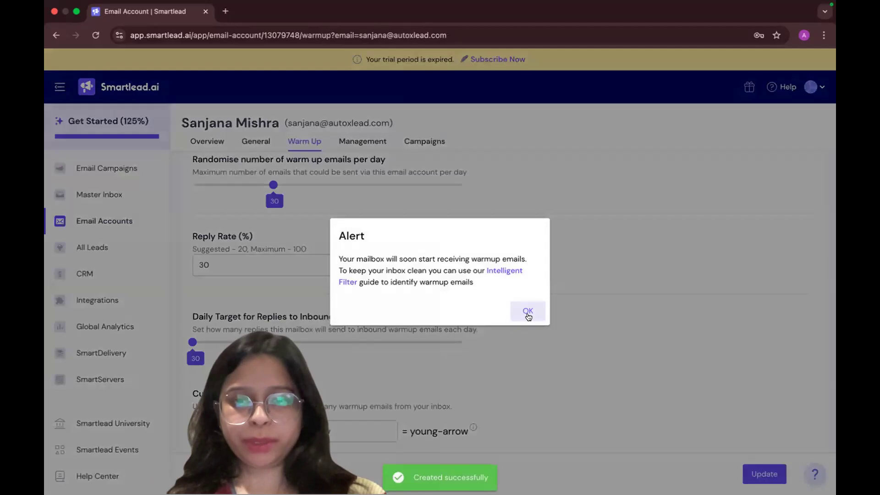
click(526, 311)
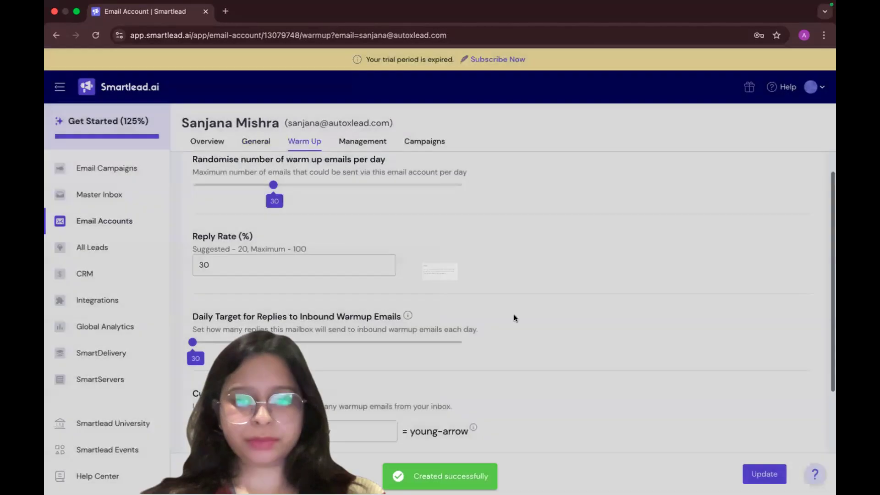
click(124, 221)
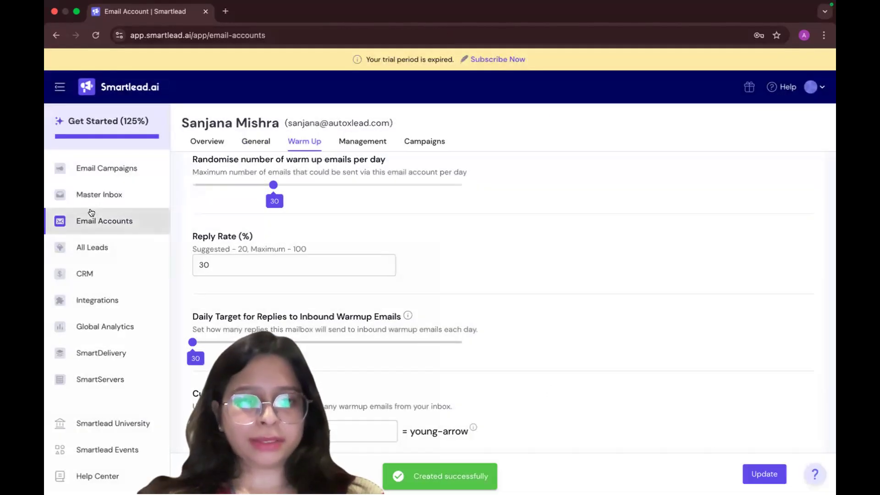
Return to the Email Accounts list, then open the Google Admin console in a new browser tab and show its user list
click(88, 196)
click(51, 215)
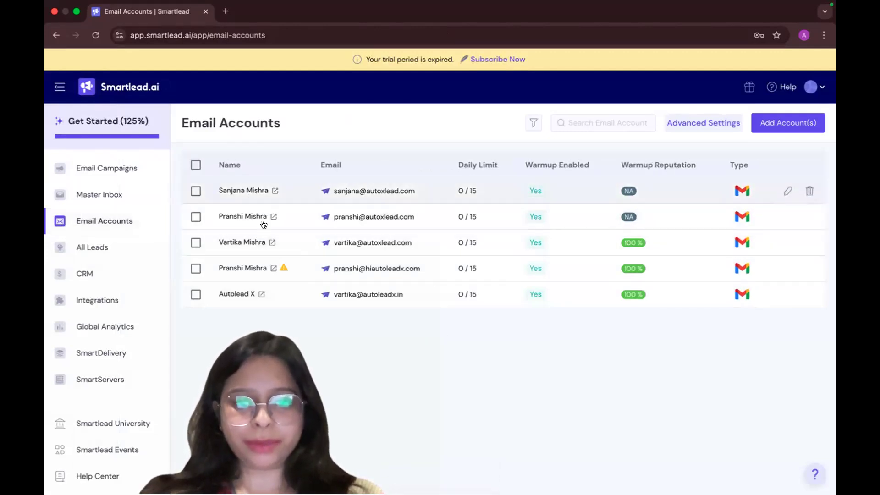
key(super+t)
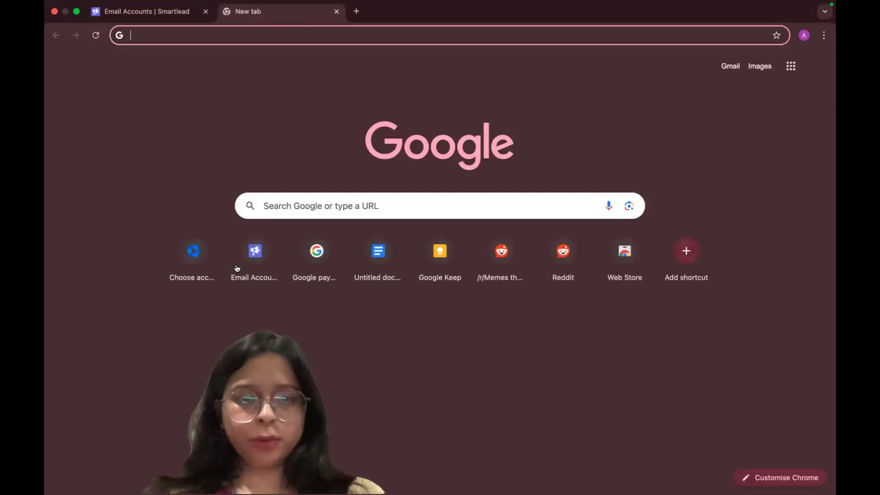
click(174, 262)
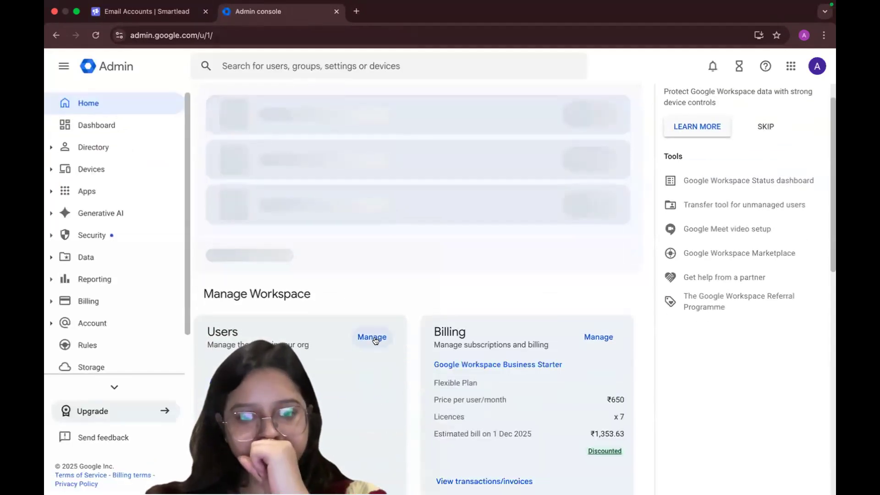
click(368, 246)
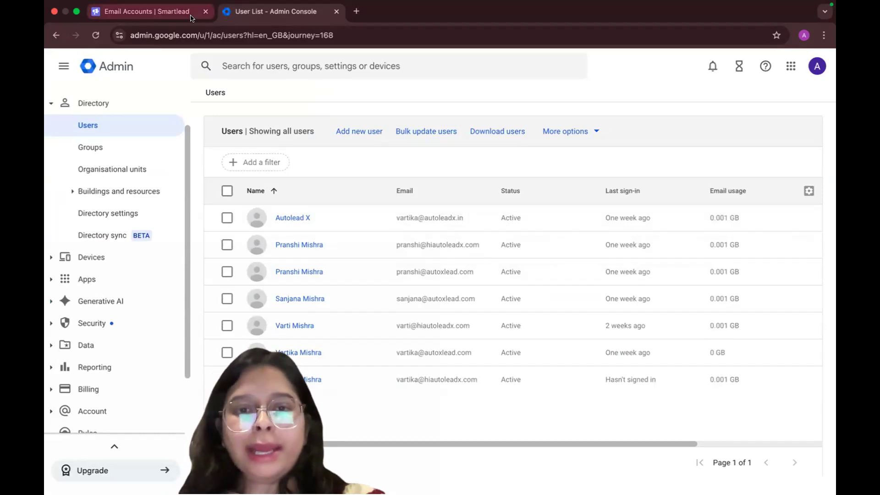
Compare the Google Admin console's users with the email accounts connected in Smartlead to find those not yet added
click(167, 13)
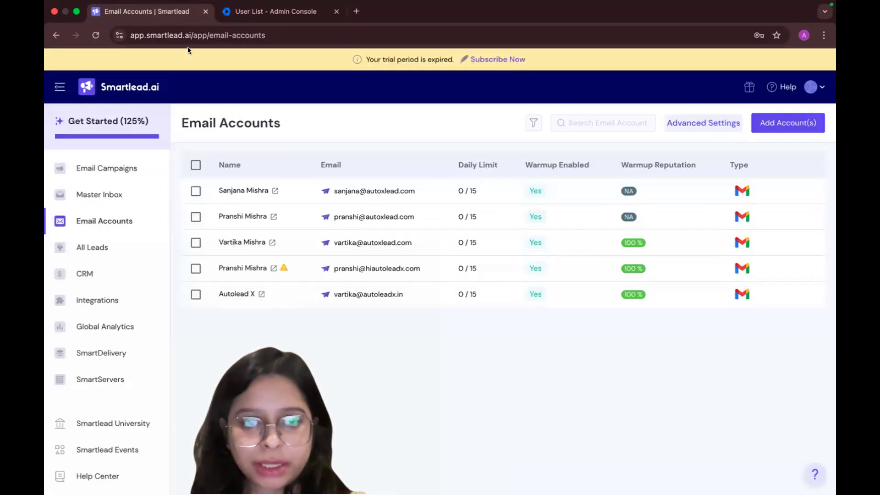
click(270, 12)
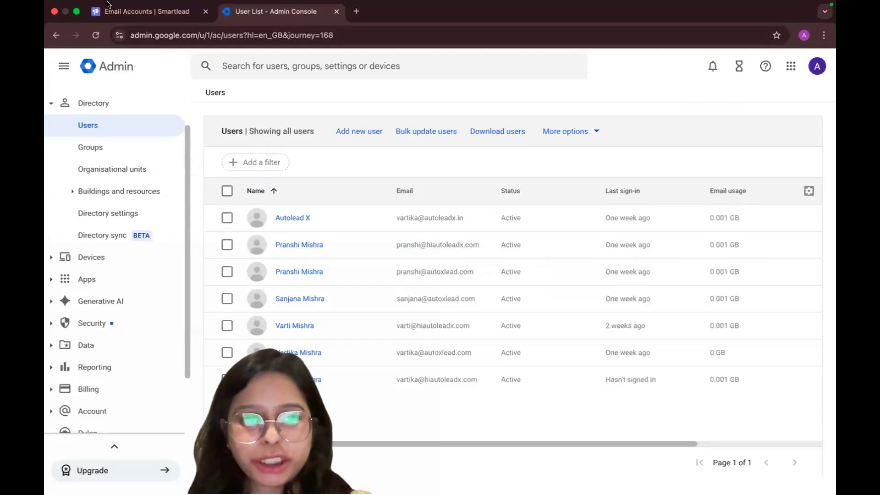
click(140, 14)
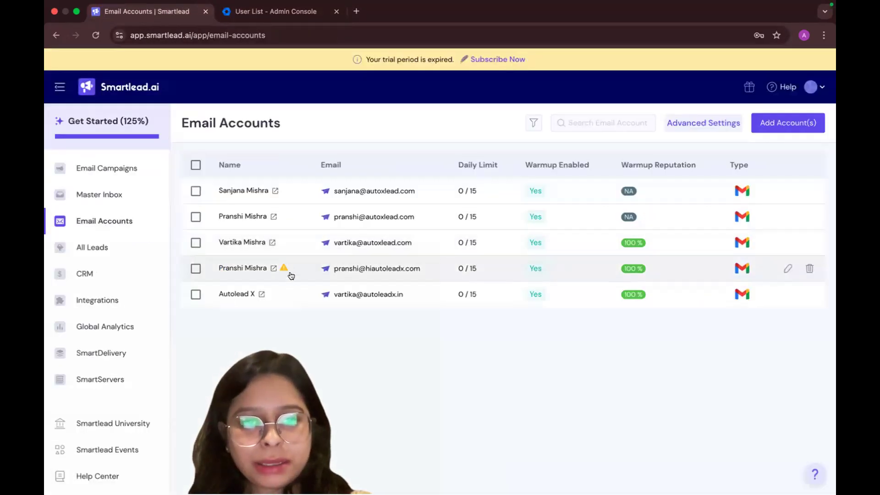
click(271, 11)
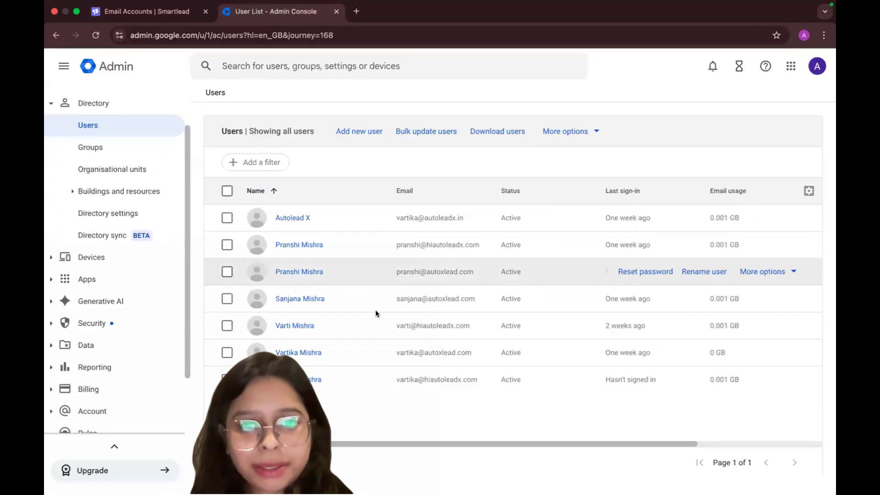
click(157, 10)
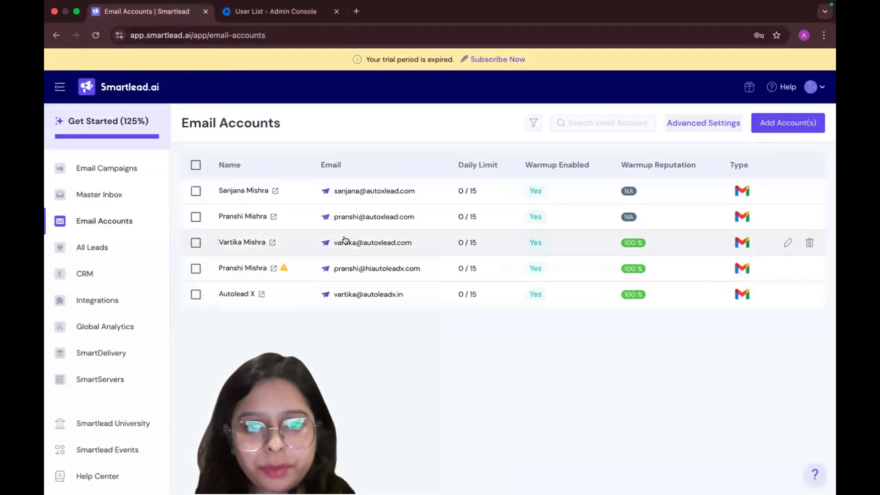
click(304, 12)
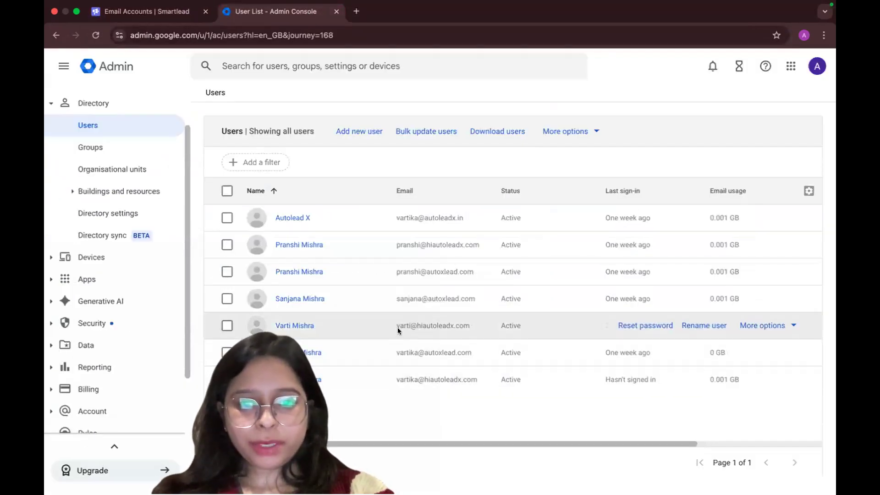
click(146, 11)
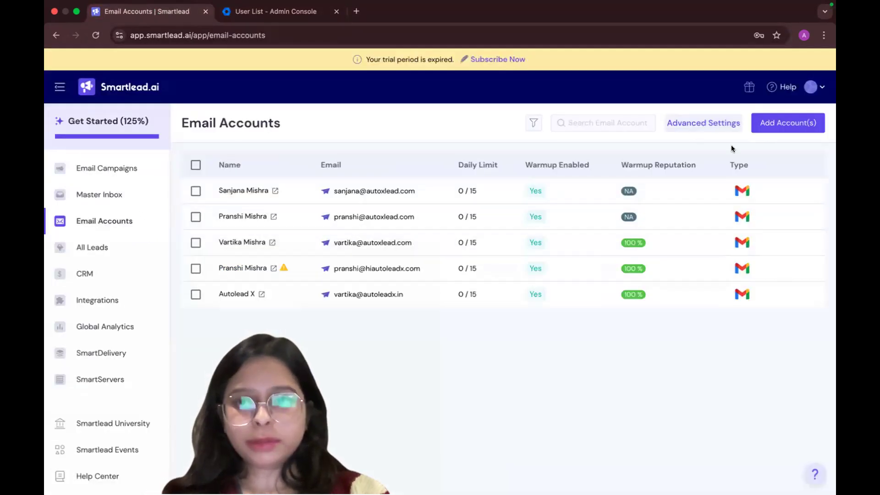
Start adding a Google account through OAuth in Smartlead, choosing to use another account and submitting the missing user's email address
click(768, 132)
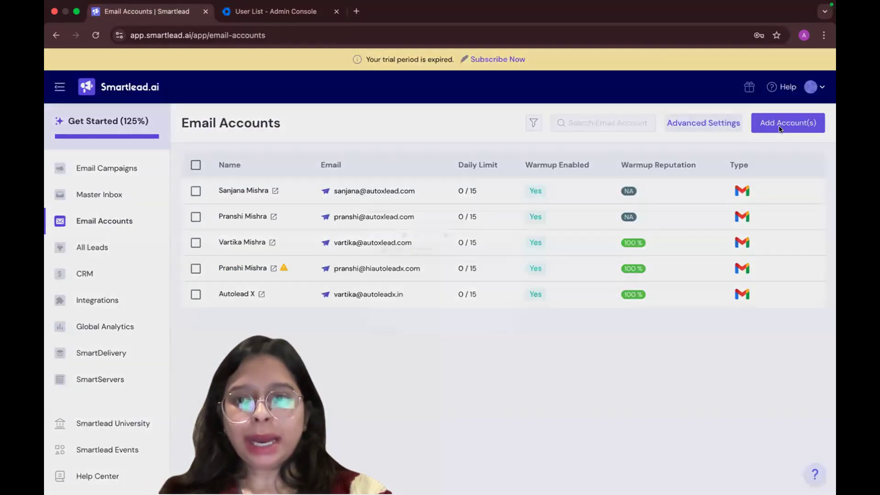
click(321, 349)
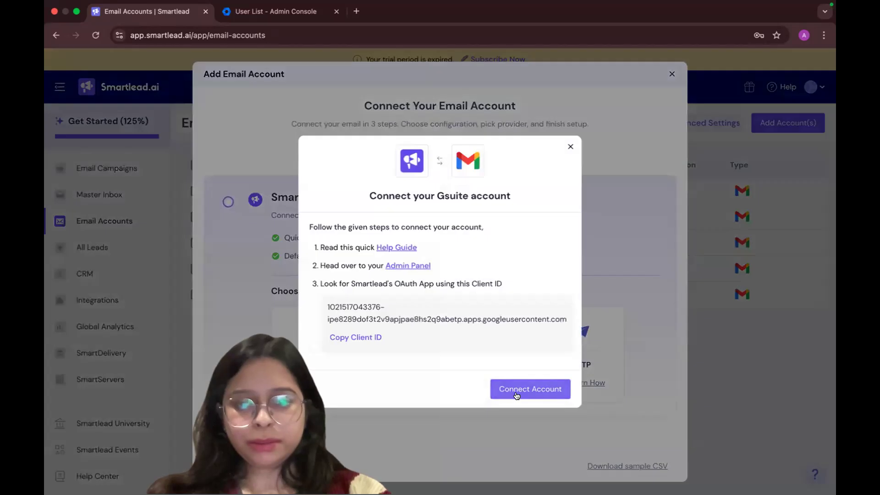
click(514, 386)
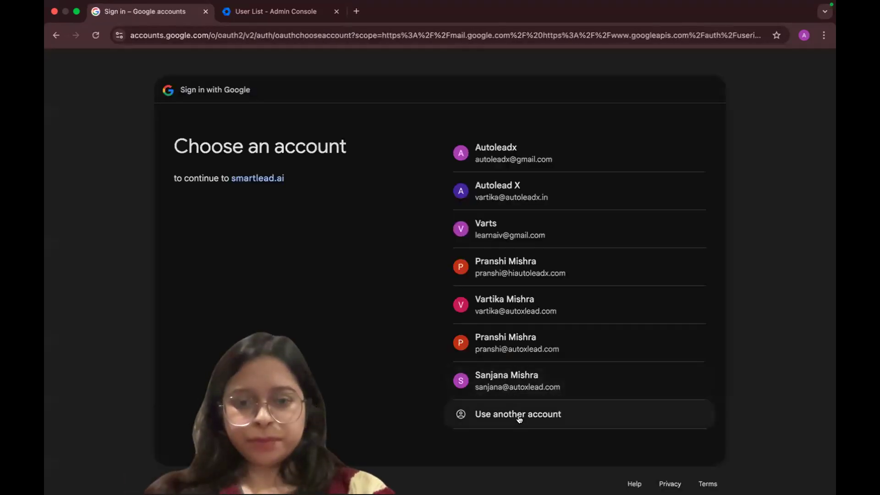
click(518, 416)
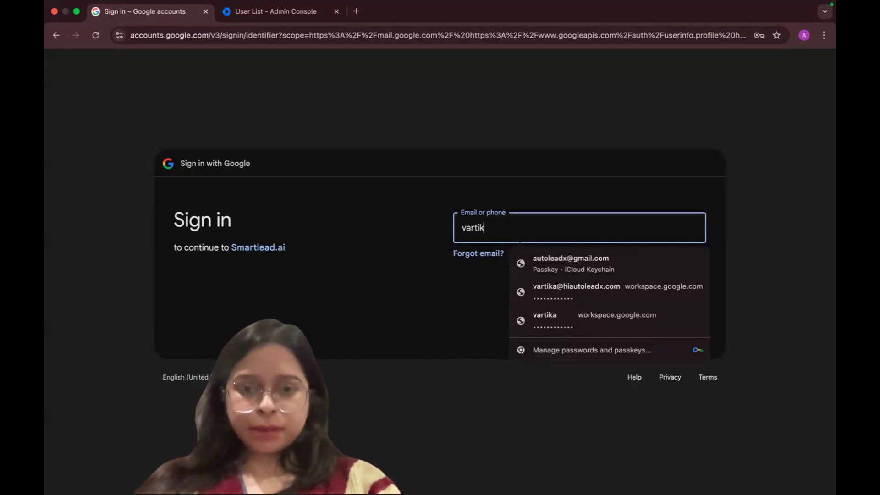
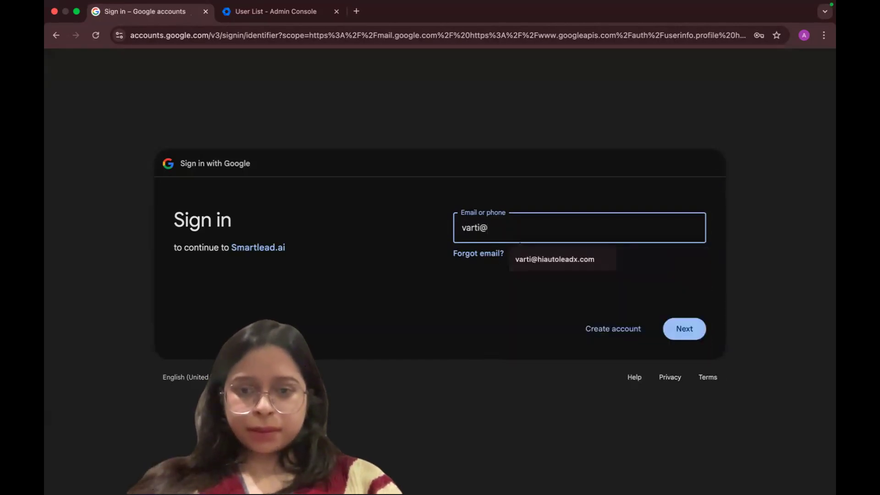
click(530, 264)
click(693, 332)
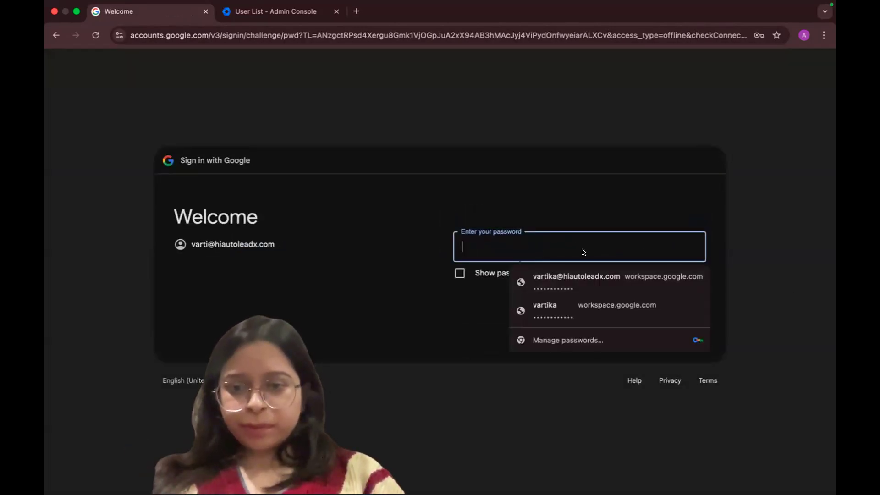
Enter the Google account password, decline switching Chrome profiles, and grant Smartlead access to the account
text(•••••)
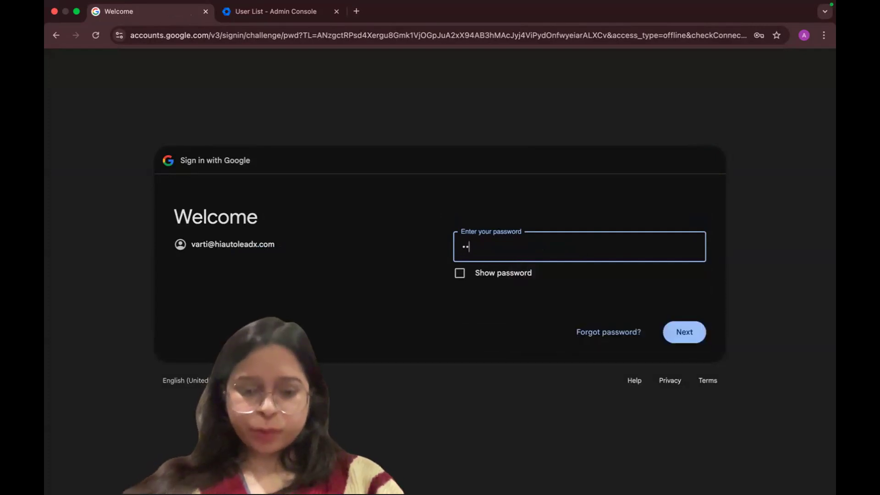
text(•••••••)
key(Return)
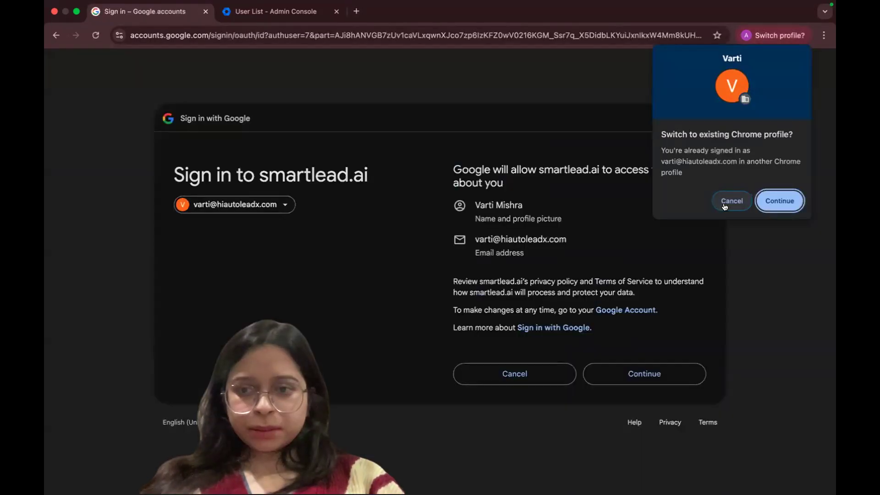
click(731, 200)
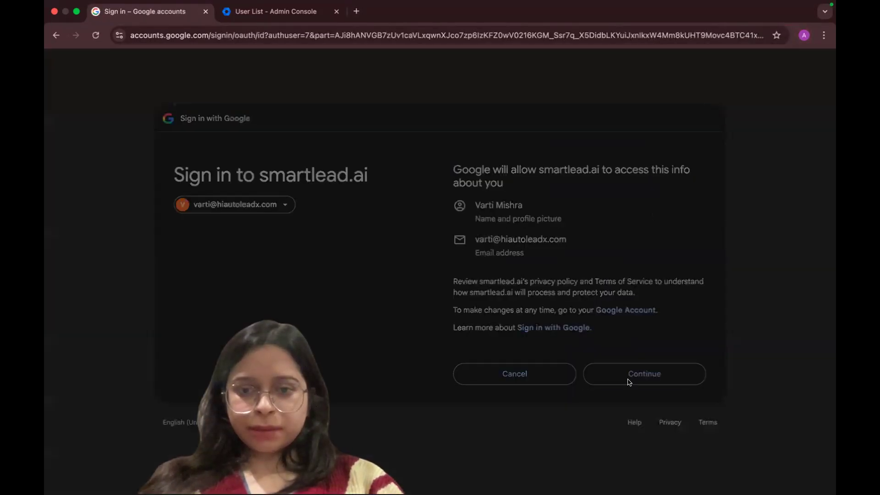
click(629, 382)
click(637, 403)
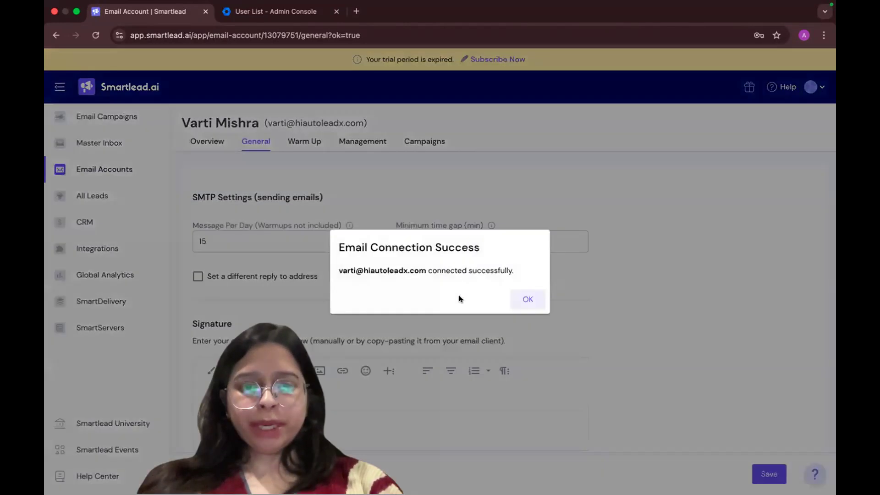
Enable warm-up for the newly connected account with 30 total warm-up emails per day and a 30% reply rate
click(525, 299)
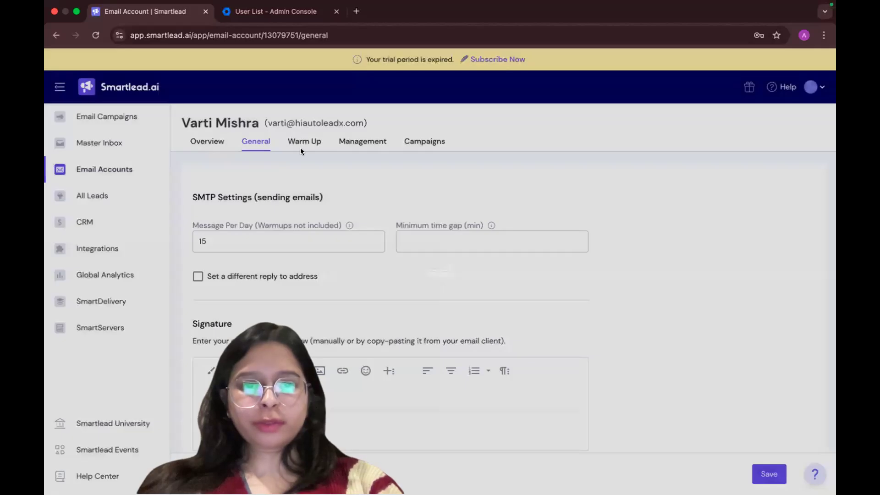
click(301, 144)
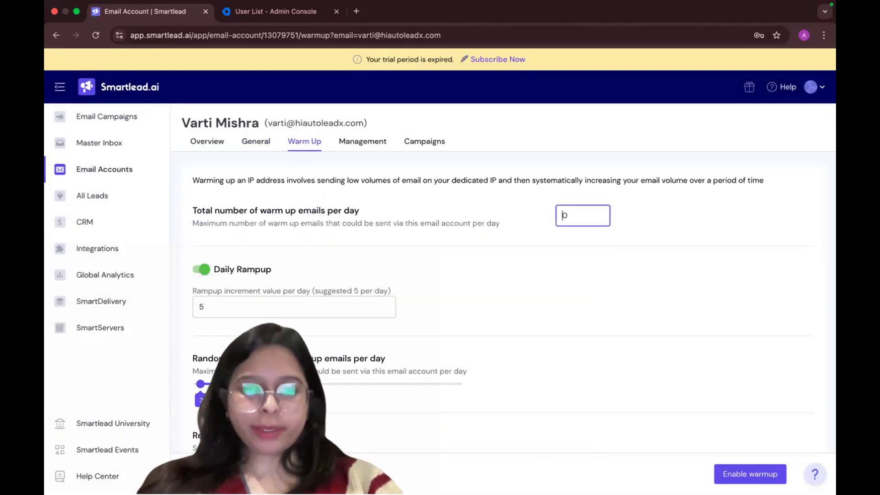
click(521, 287)
scroll(210, 299, down, 4)
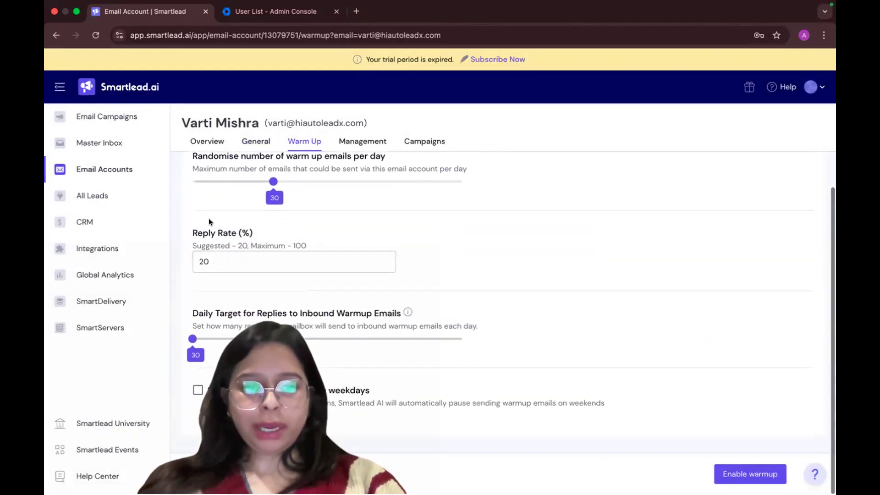
click(202, 263)
text(3)
click(729, 474)
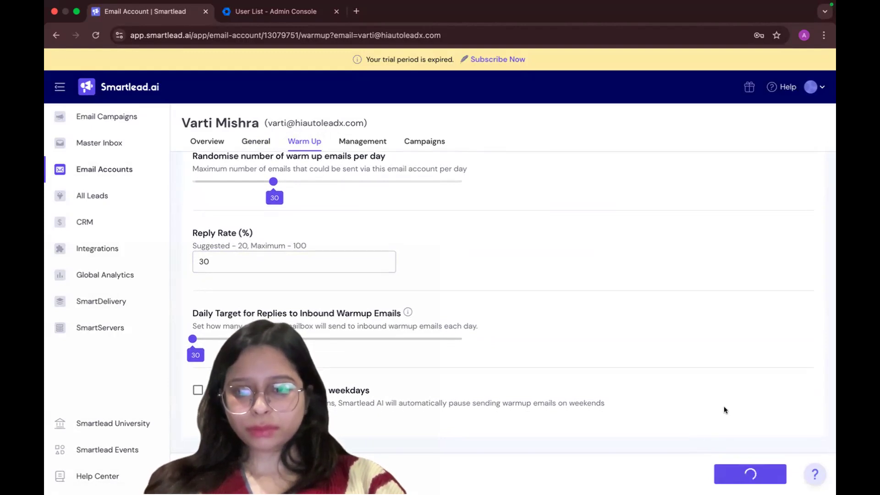
Check the full user list in the Google Admin console, then return to the Smartlead account's warm-up settings
click(285, 13)
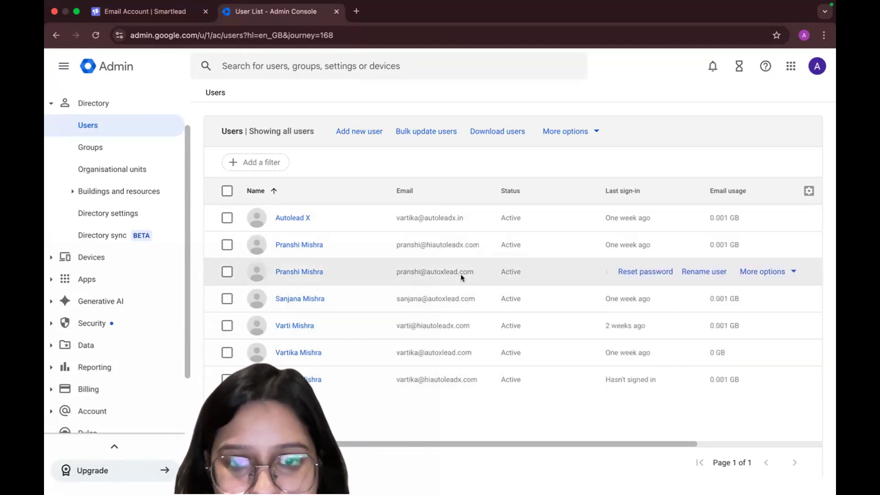
click(227, 191)
click(227, 191)
click(127, 7)
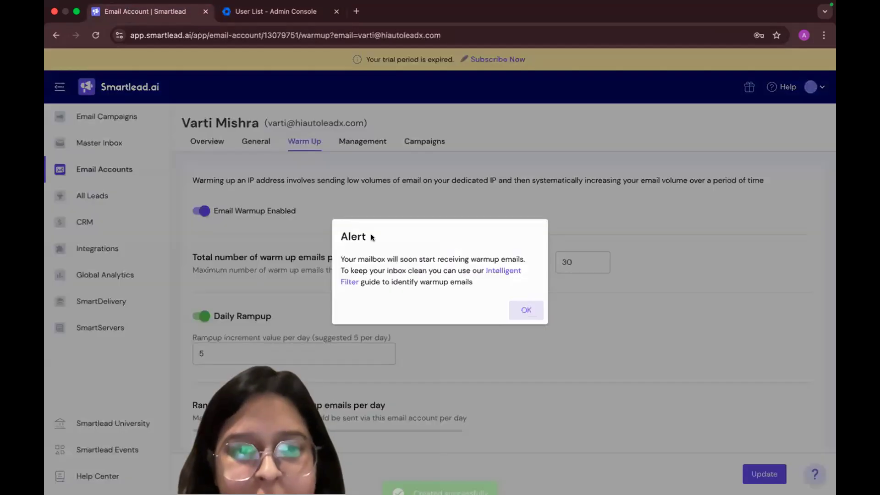
Dismiss the warm-up alert, review and save the account's warm-up settings, and return to the Email Accounts list
click(528, 311)
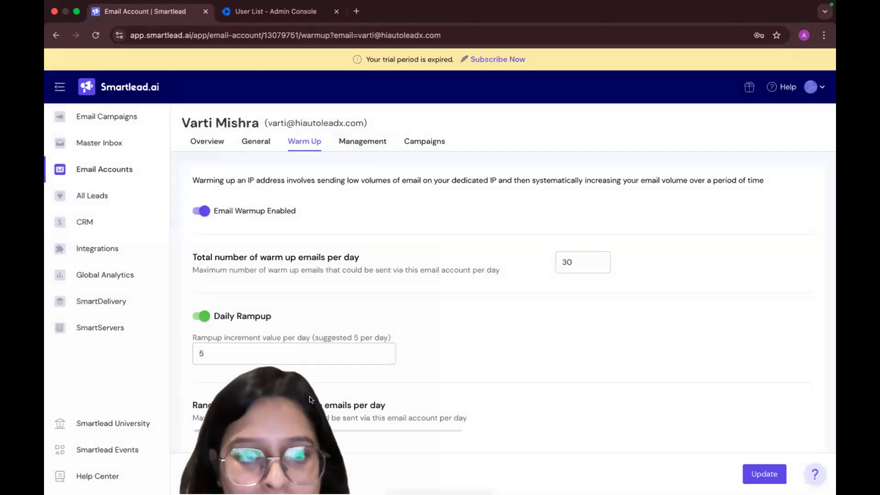
scroll(415, 306, down, 10)
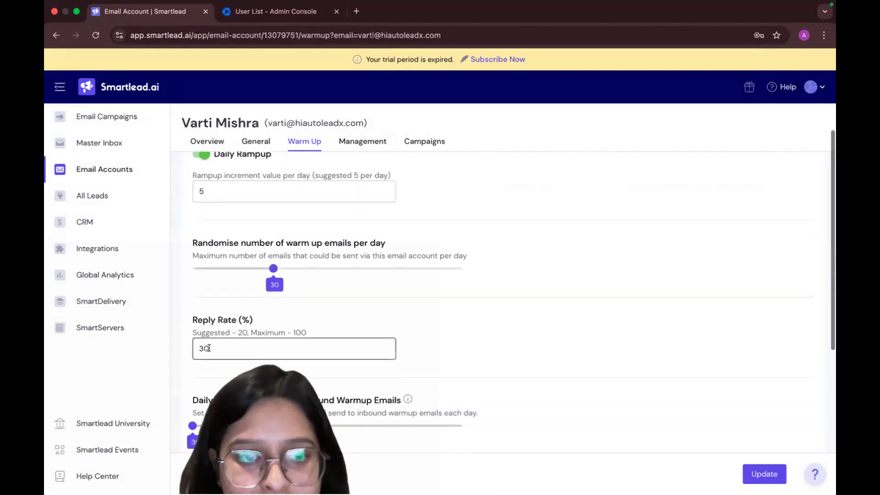
click(765, 474)
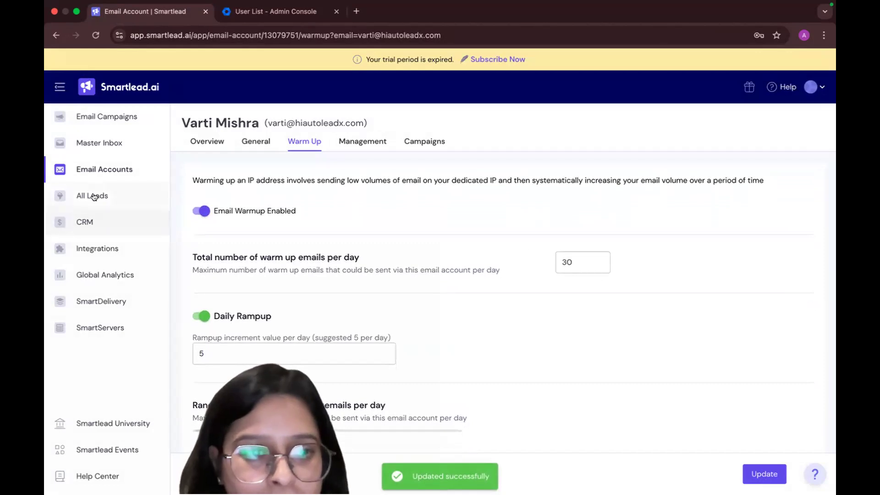
click(103, 169)
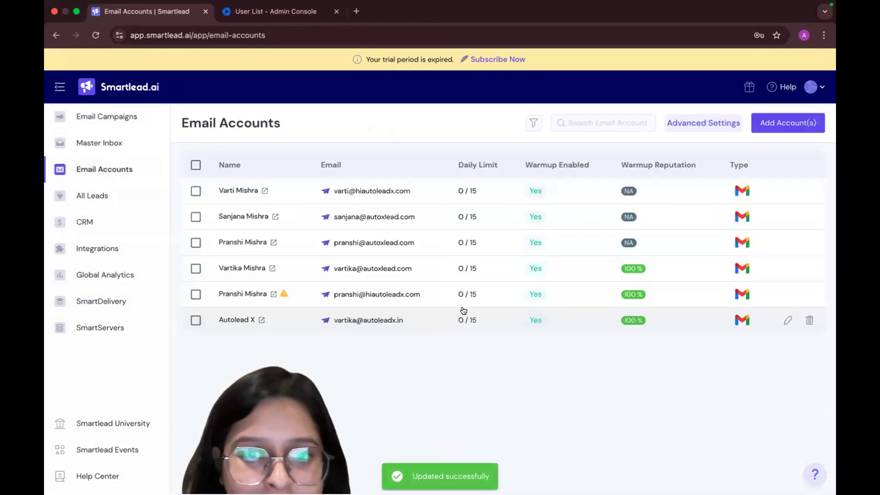
Select all connected accounts and clear the selection, then check the list against the Google Admin console's users
click(196, 165)
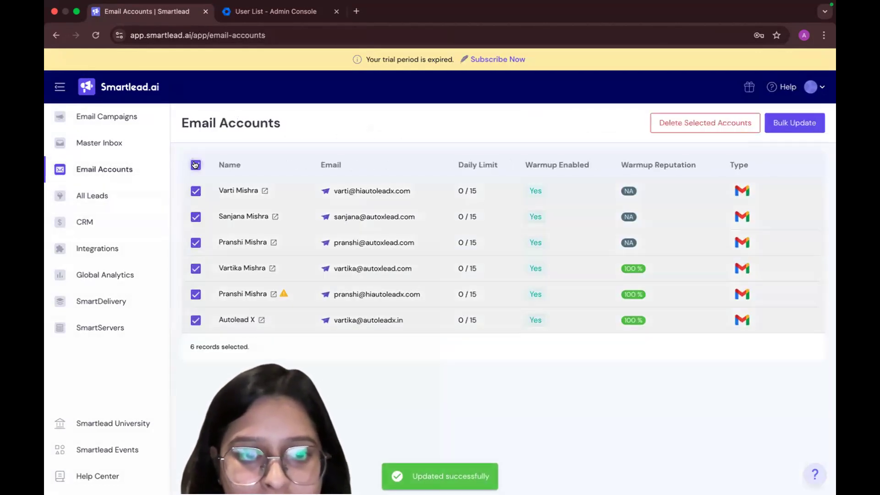
click(196, 165)
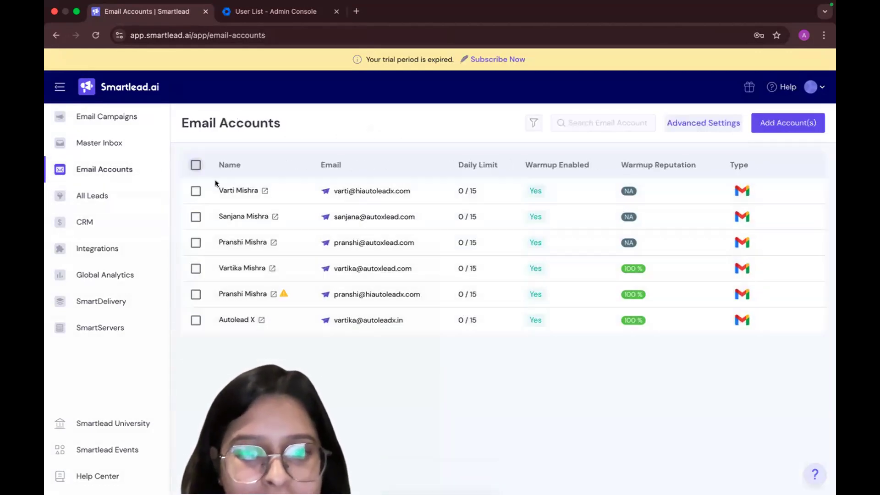
click(276, 17)
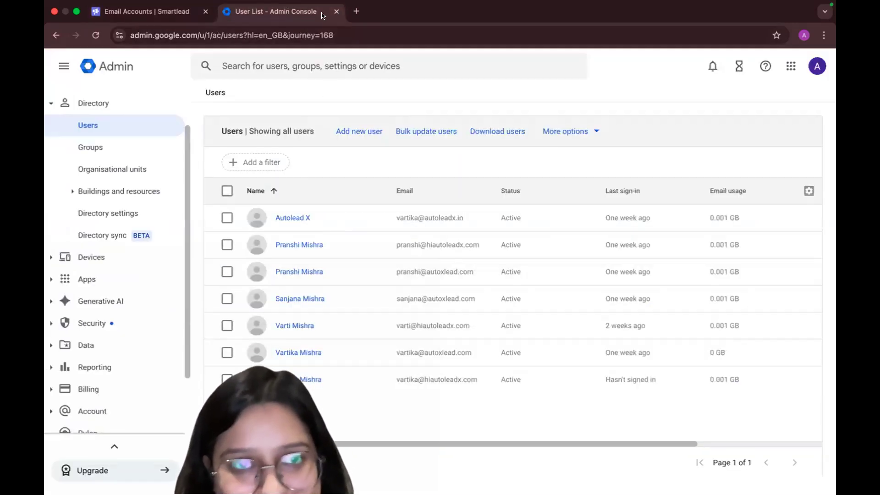
click(146, 11)
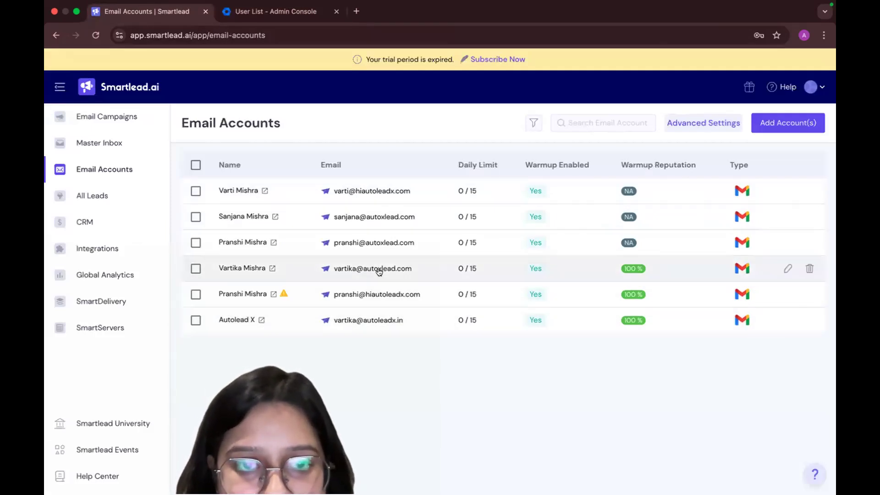
Compare the Google Admin console's user list with Smartlead's Email Accounts list to find any user not yet connected
click(275, 11)
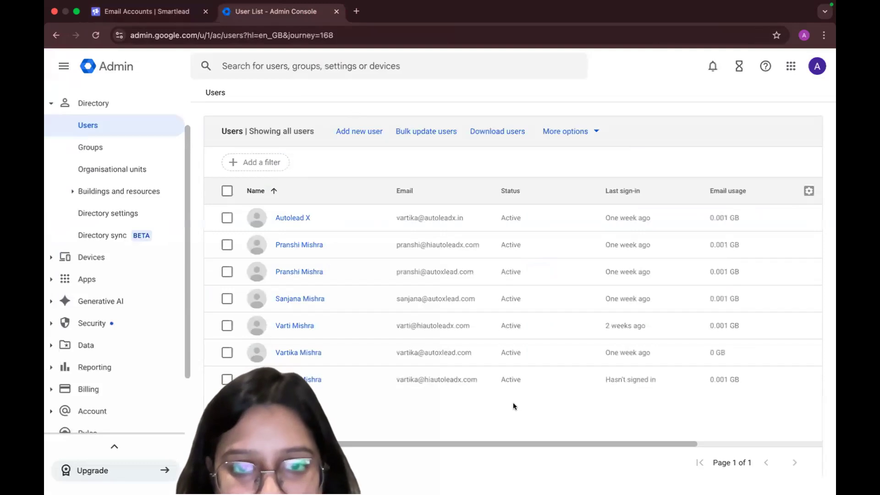
click(184, 14)
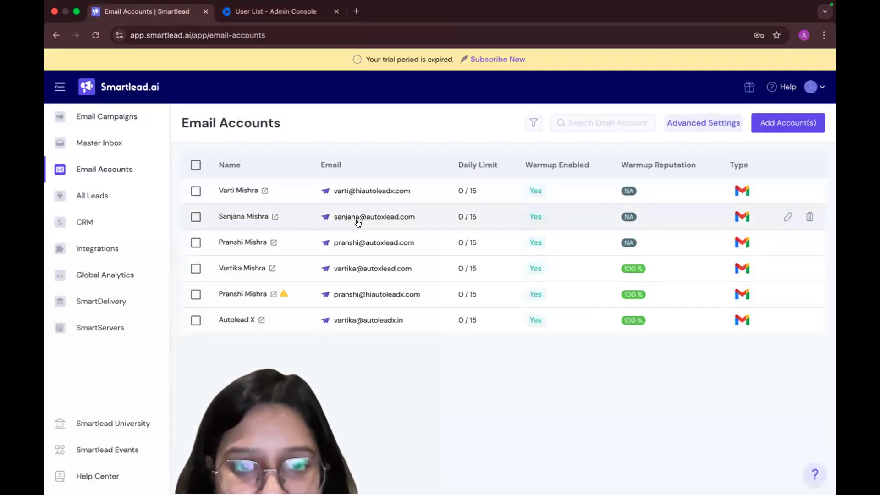
click(274, 13)
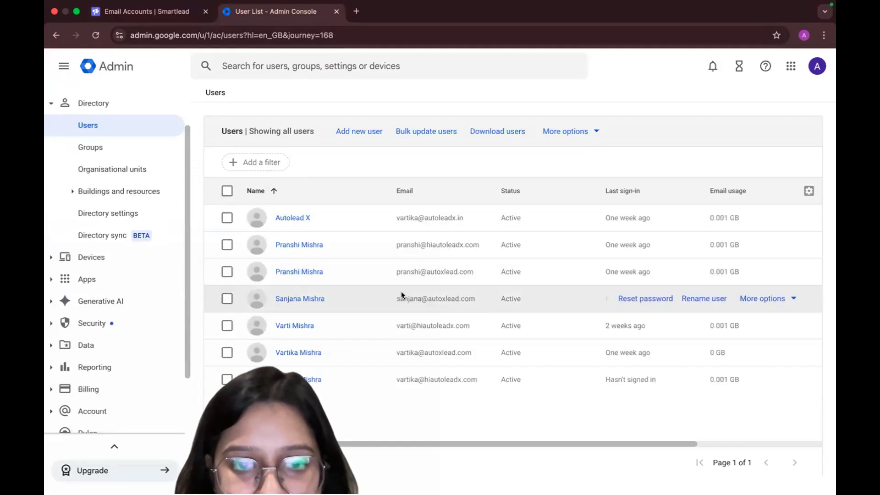
click(147, 12)
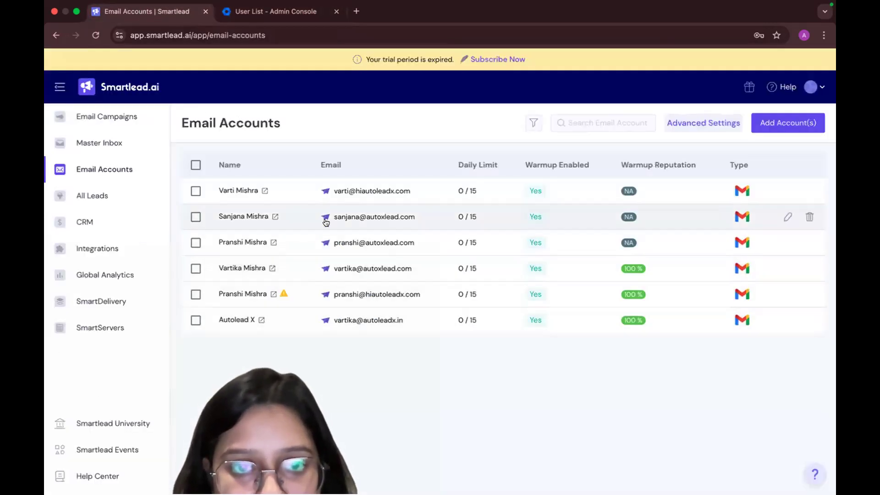
click(298, 12)
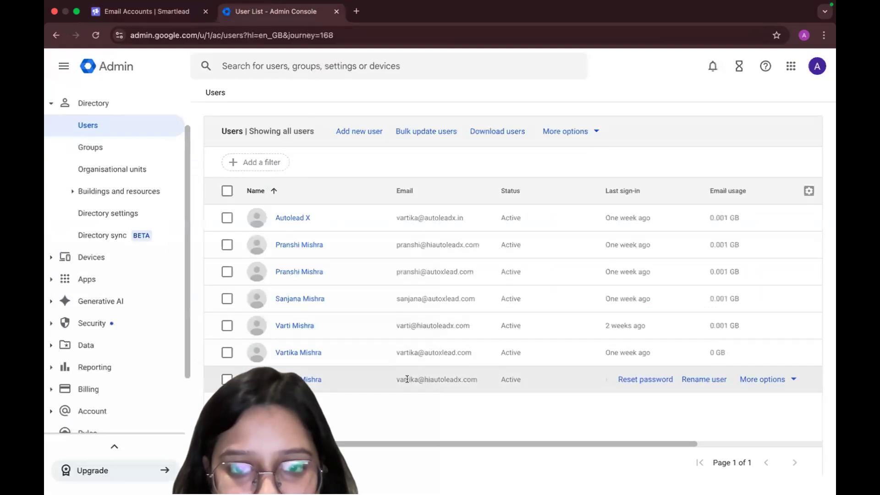
click(147, 12)
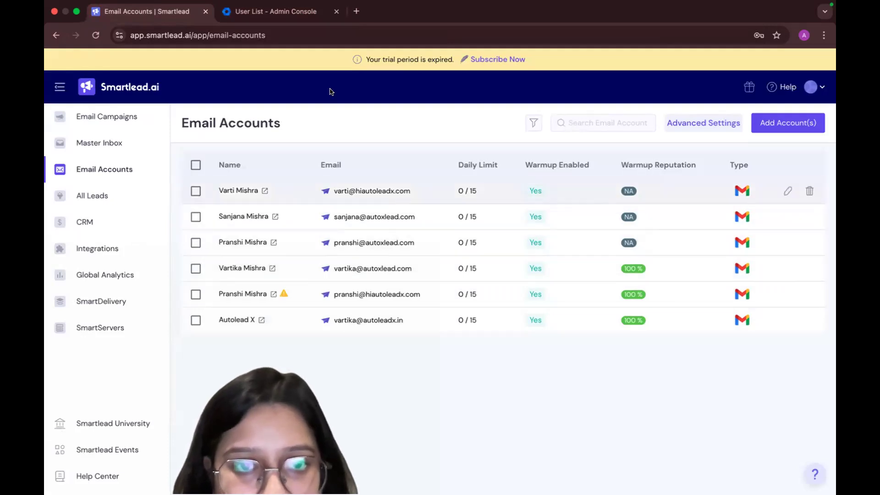
click(275, 11)
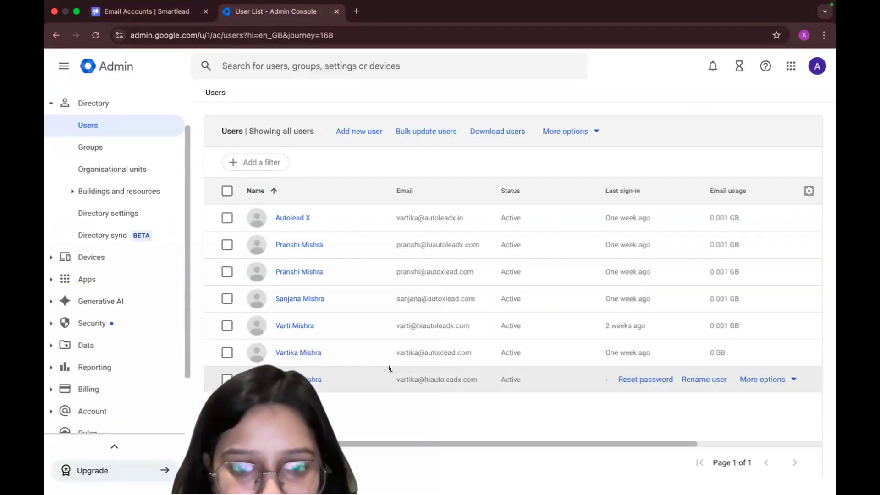
click(146, 11)
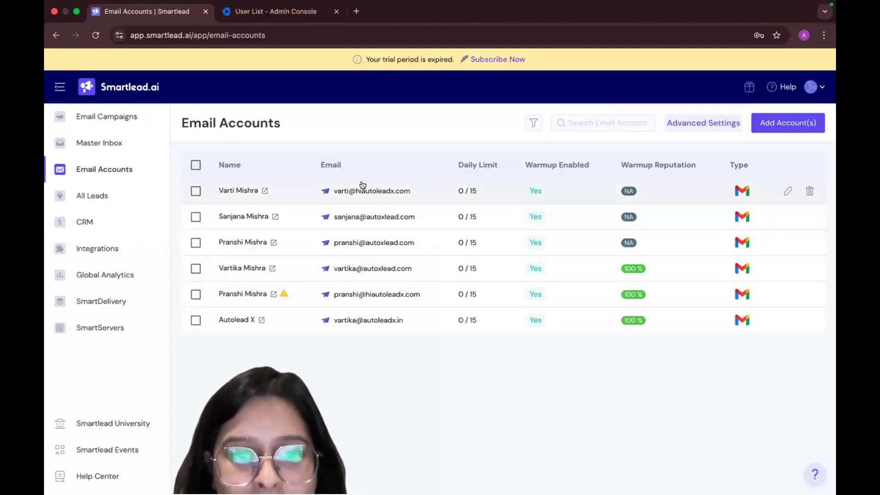
Copy the second-to-last user's email from the Google Admin console and enter it as another Google account for a new Smartlead connection
click(279, 11)
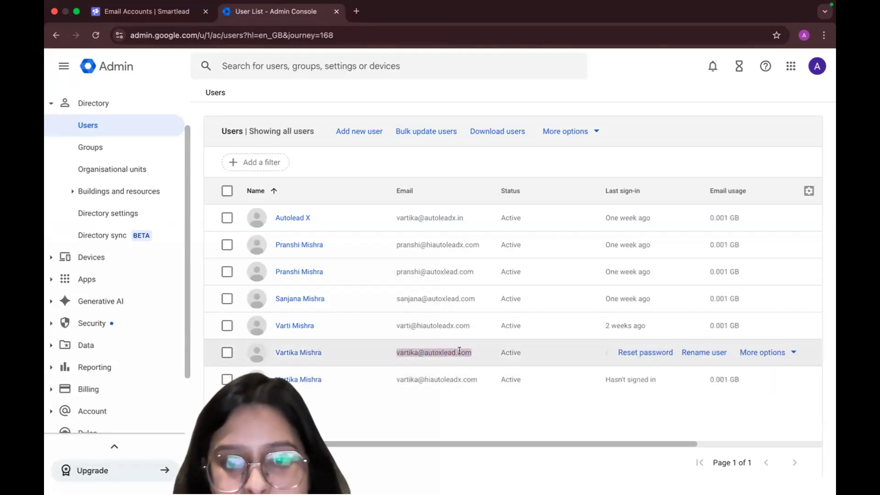
click(151, 11)
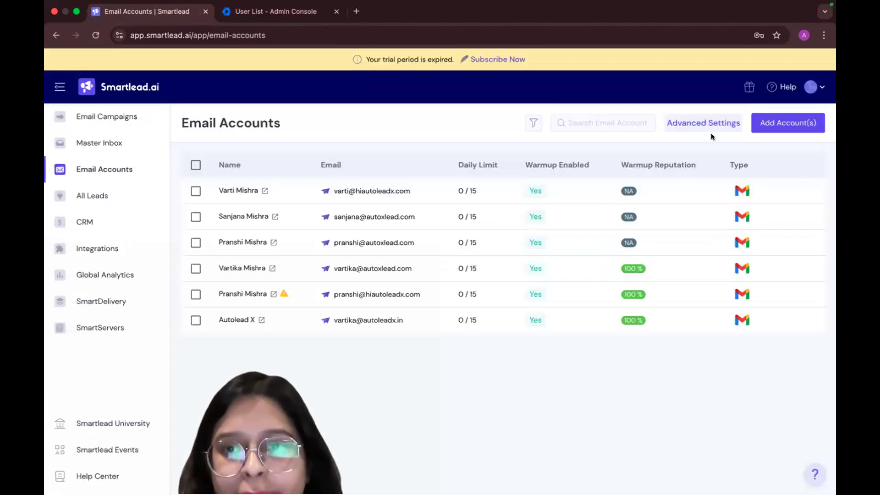
click(775, 125)
click(339, 318)
click(504, 376)
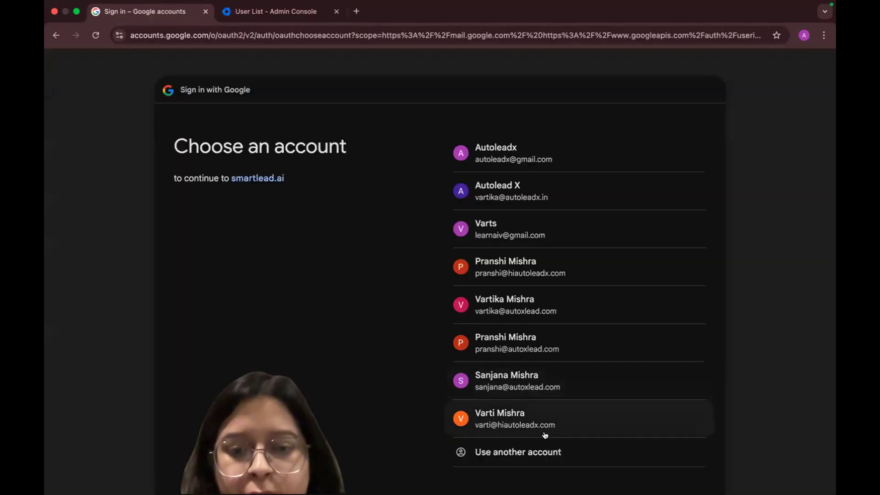
click(542, 452)
click(495, 217)
key(super+v)
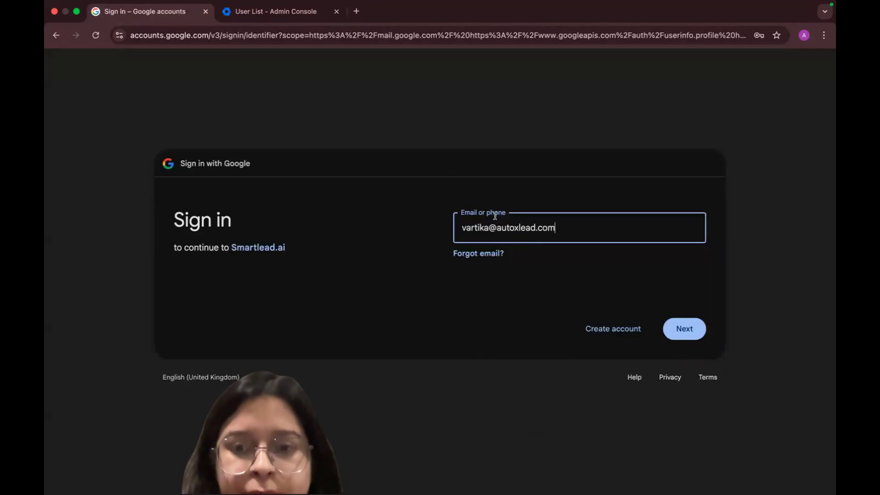
click(685, 330)
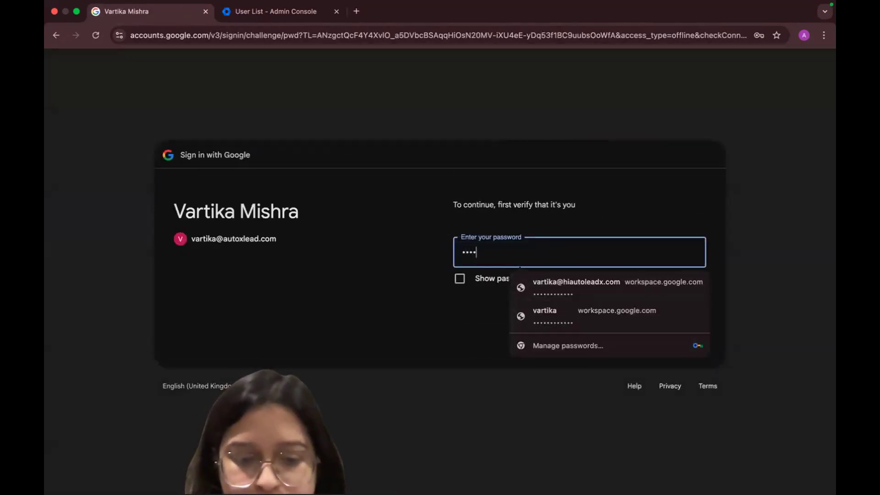
Enter the account password and authorize smartlead.ai to access the Google account
key(BackSpace)
key(BackSpace)
key(BackSpace)
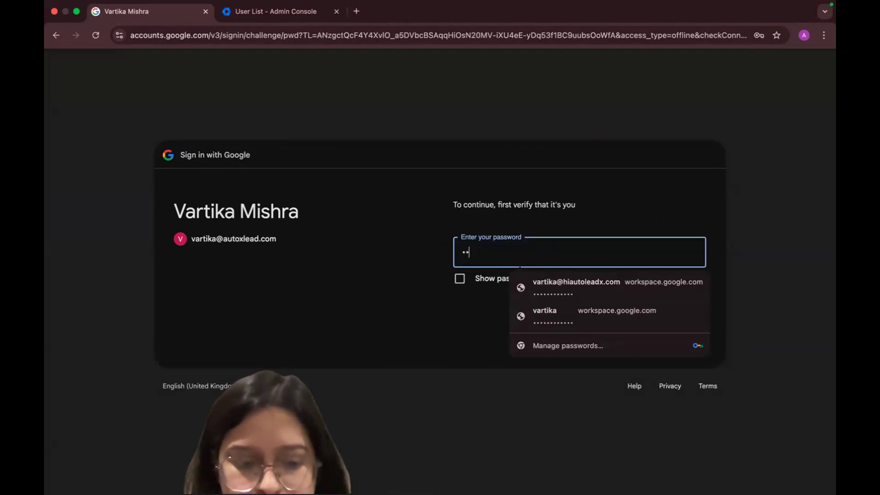
text(*****)
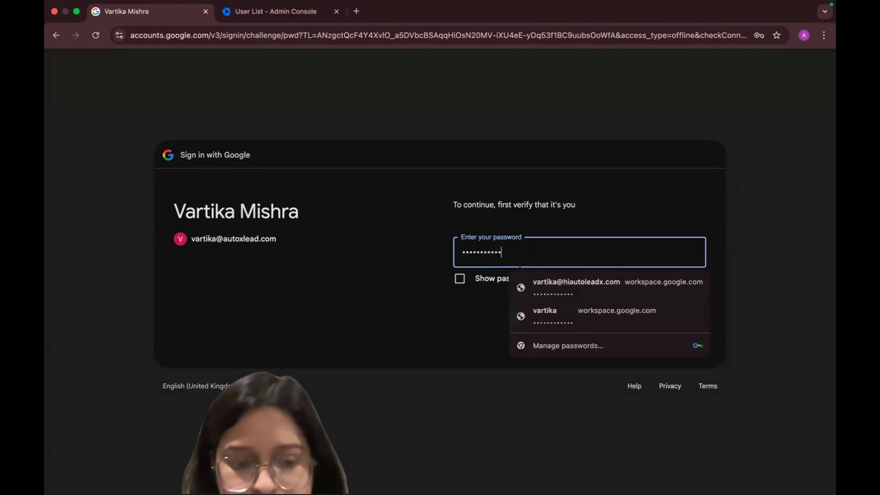
key(Return)
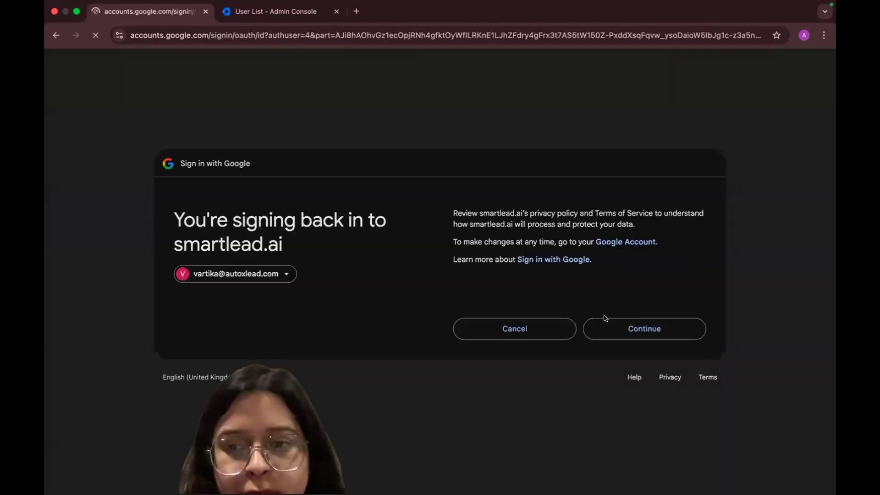
click(628, 330)
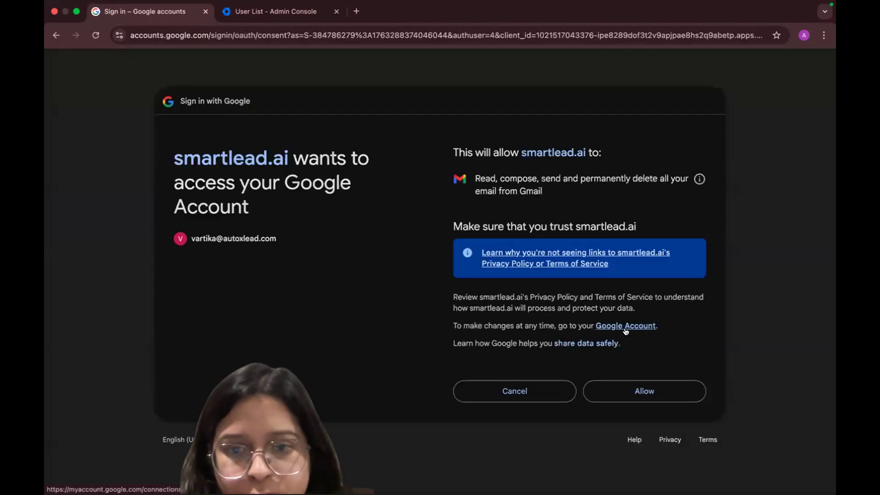
click(610, 392)
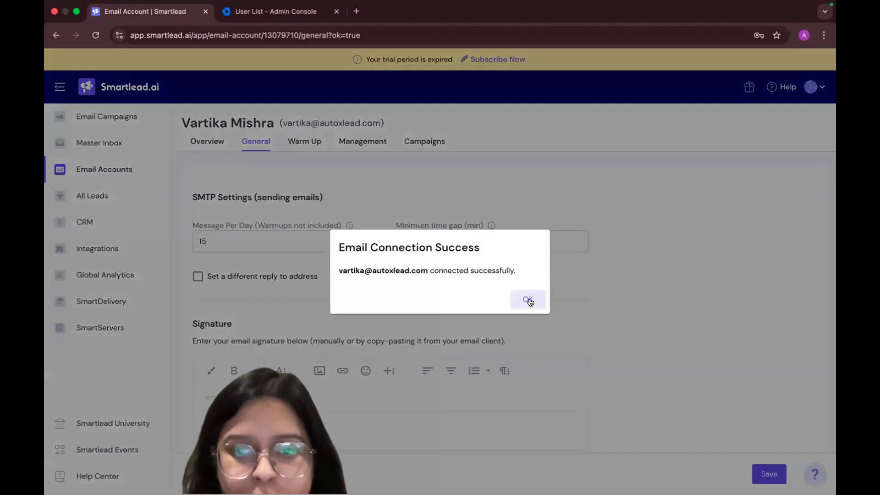
Set the account's minimum time gap to 5 minutes and save its general settings
click(528, 300)
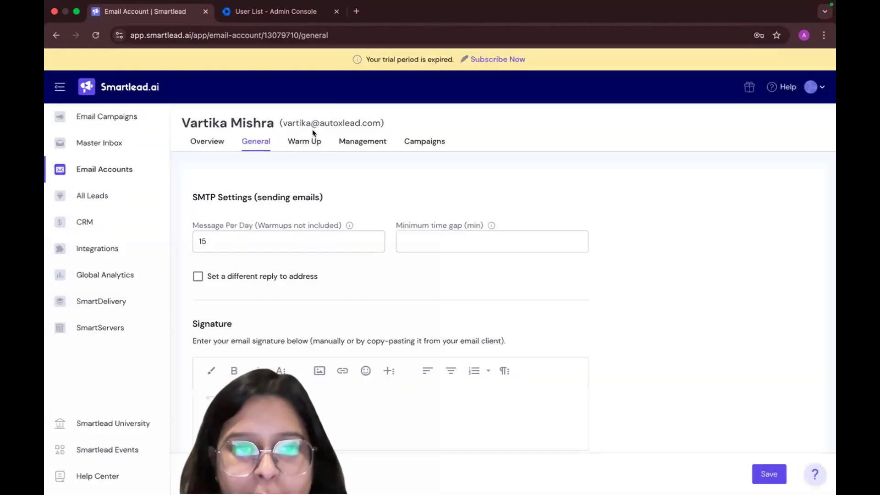
scroll(425, 249, down, 5)
scroll(433, 203, up, 5)
click(443, 238)
text(5)
key(Return)
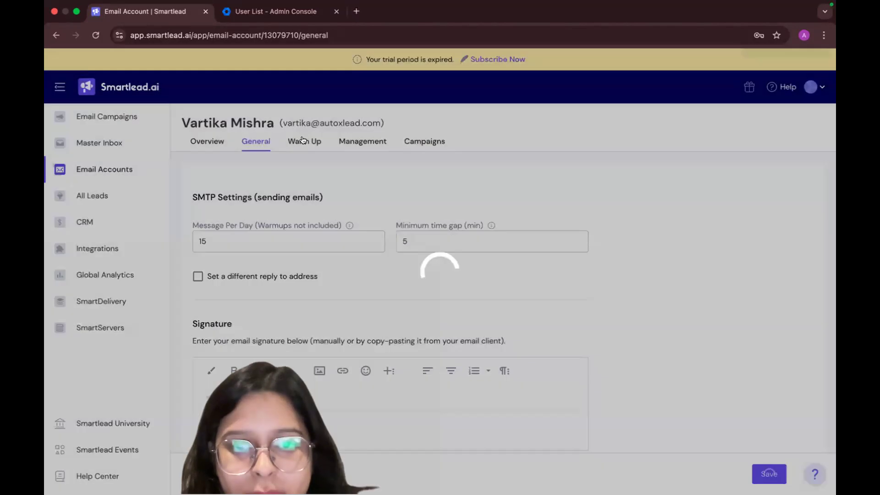
Set the total number of warm-up emails per day to 30 in the account's warm-up settings
click(303, 141)
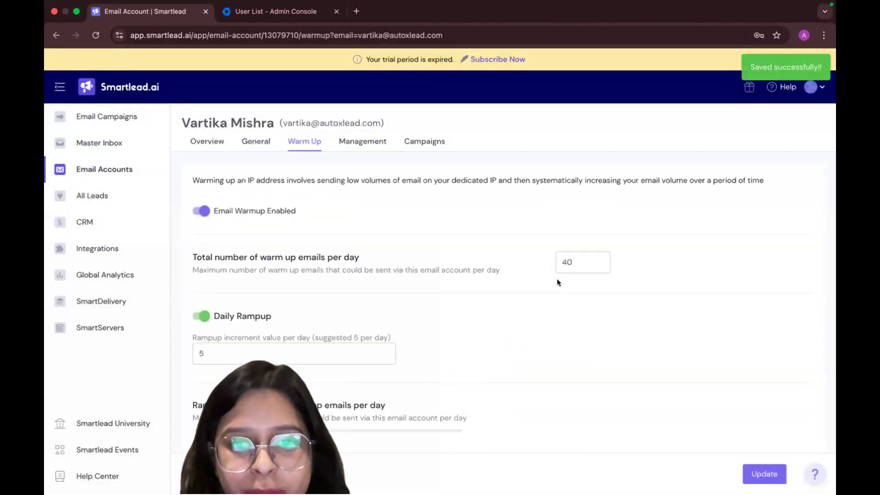
click(567, 262)
key(BackSpace)
text(3)
click(542, 331)
scroll(542, 331, down, 2)
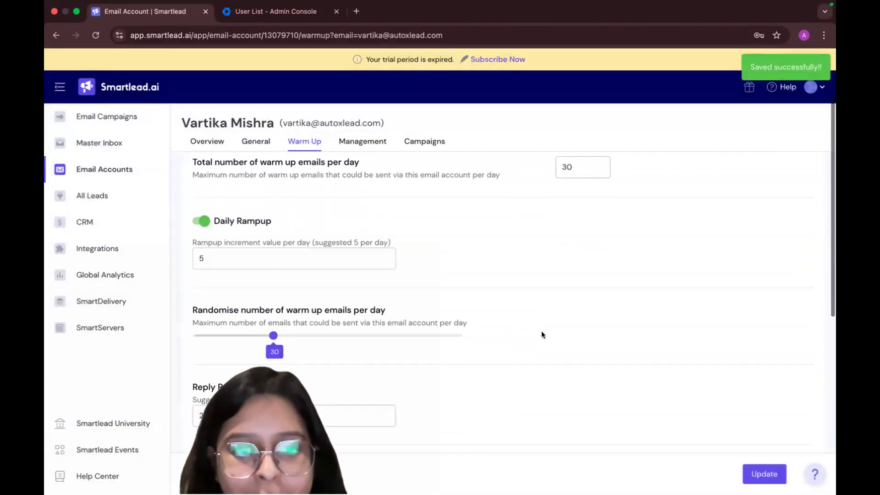
Set the warm-up reply rate to 30%
scroll(542, 335, down, 2)
click(203, 338)
key(BackSpace)
text(3)
scroll(523, 369, down, 6)
scroll(491, 307, up, 1)
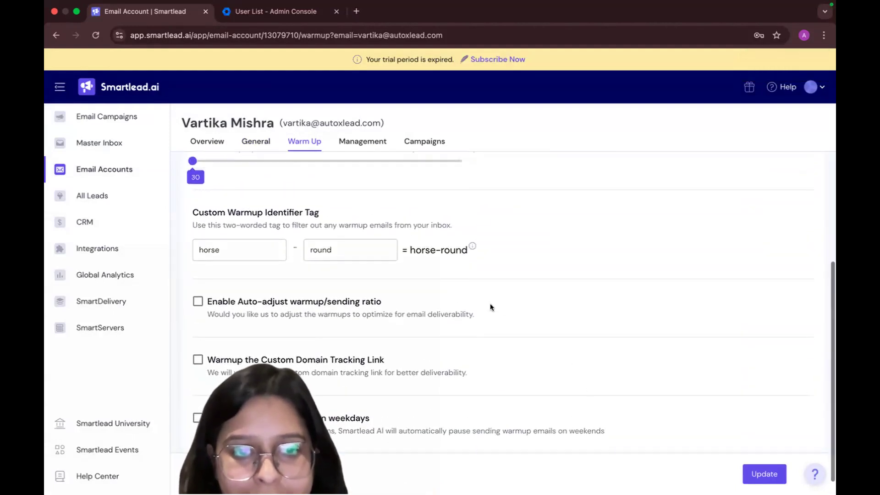
Leave auto-adjust warmup/sending ratio and custom domain tracking link warm-up off, and save the account's warm-up settings
scroll(564, 420, down, 1)
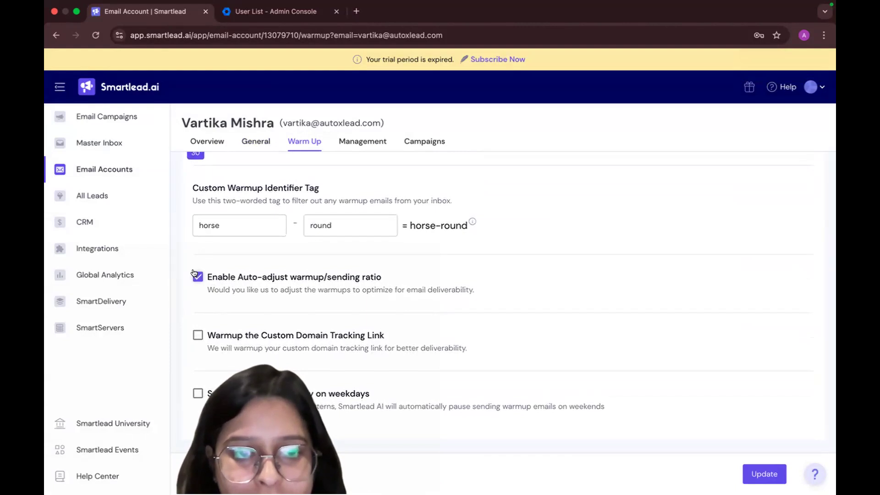
click(197, 336)
click(197, 336)
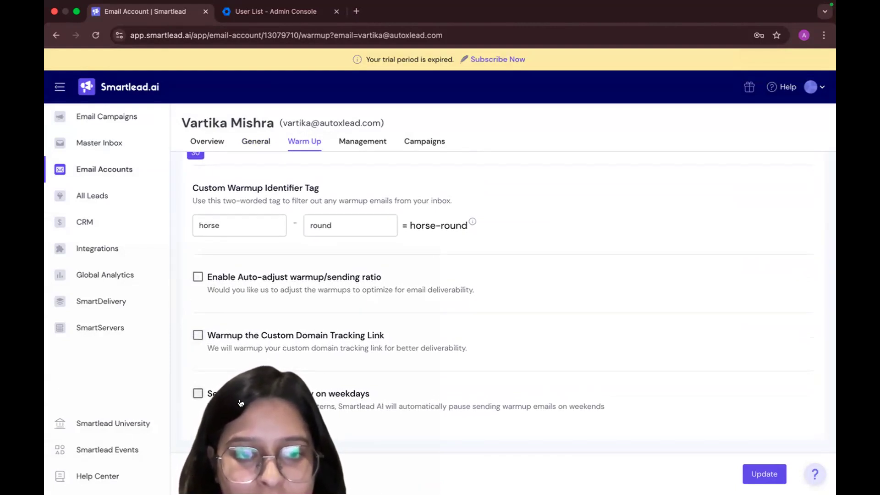
scroll(543, 451, up, 10)
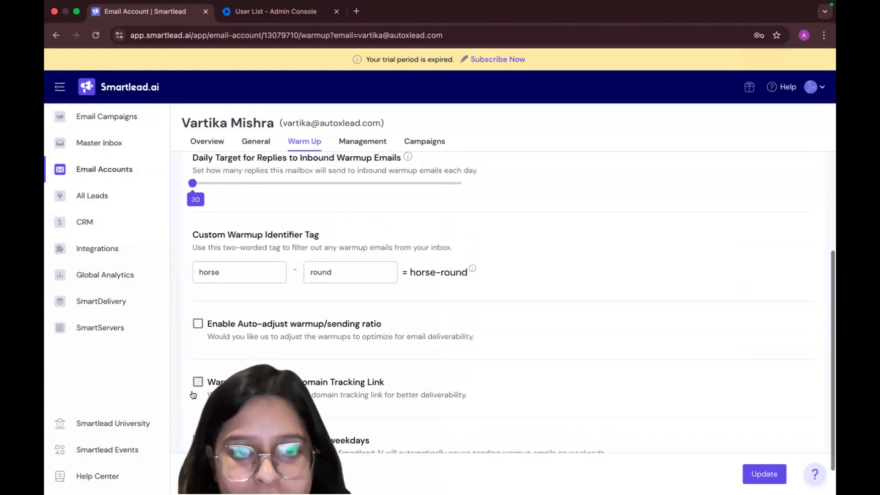
click(755, 472)
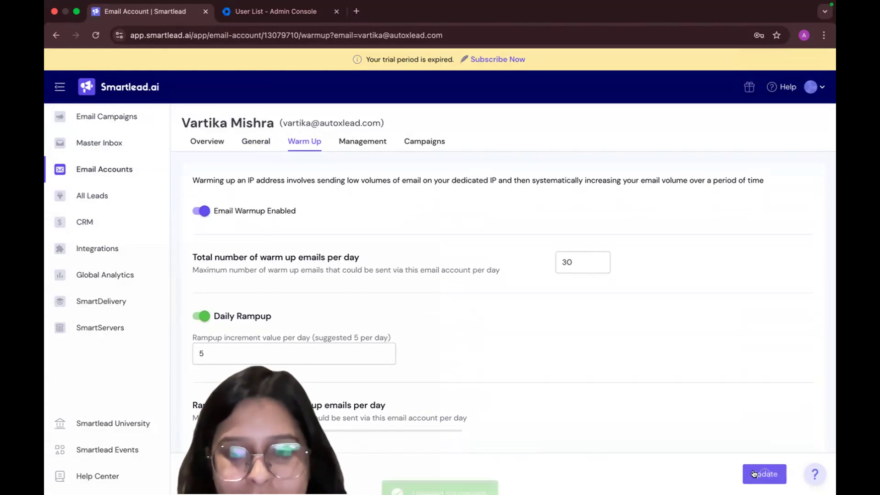
Return to the Email Accounts list, reload it, and select all accounts to check how many are connected
click(142, 169)
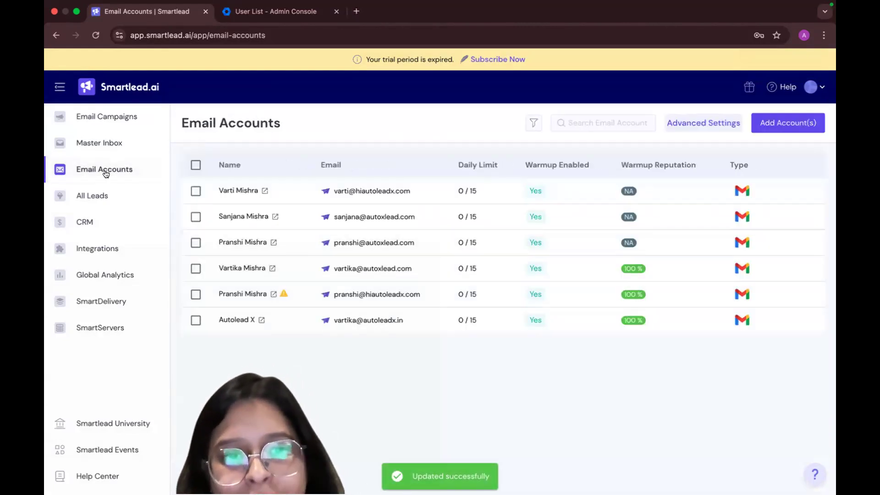
click(95, 36)
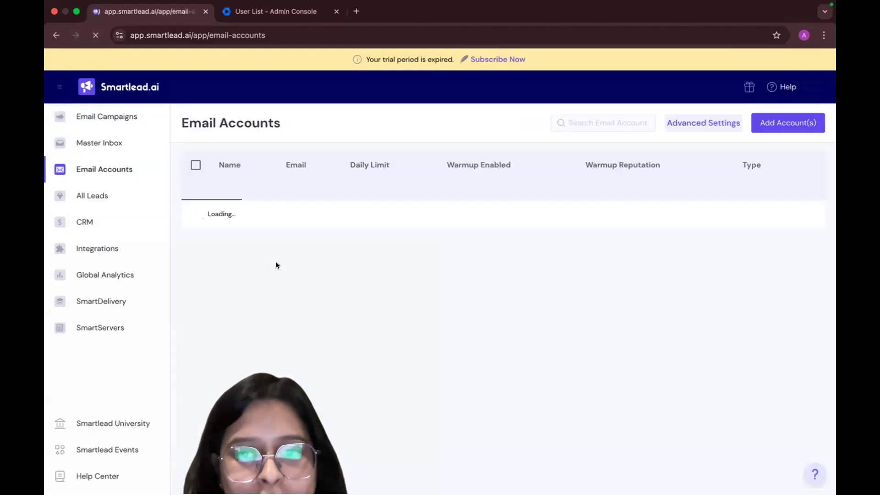
click(196, 164)
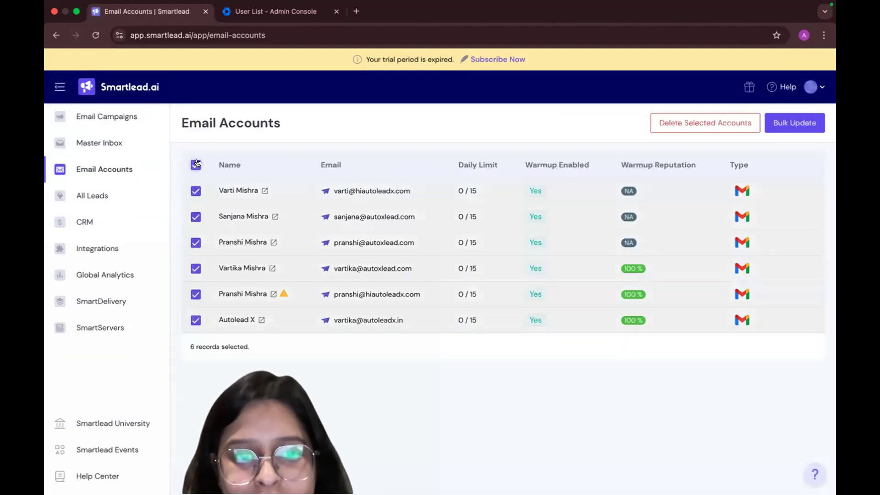
click(196, 164)
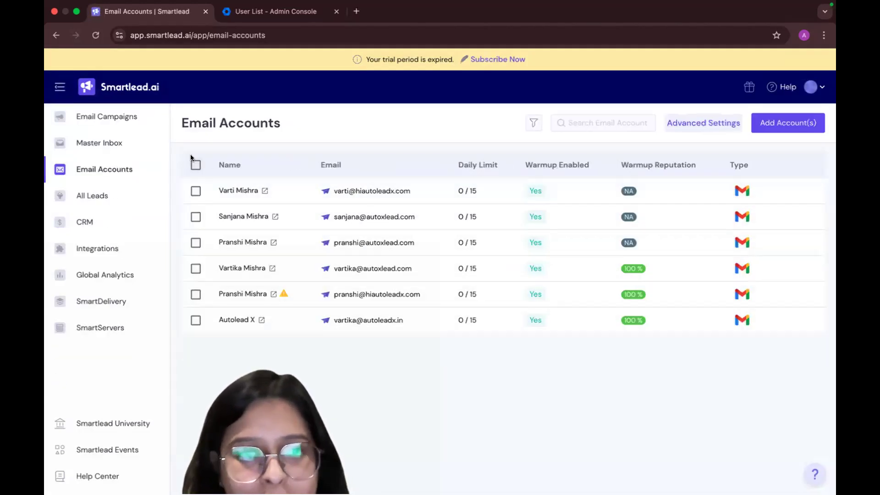
click(195, 166)
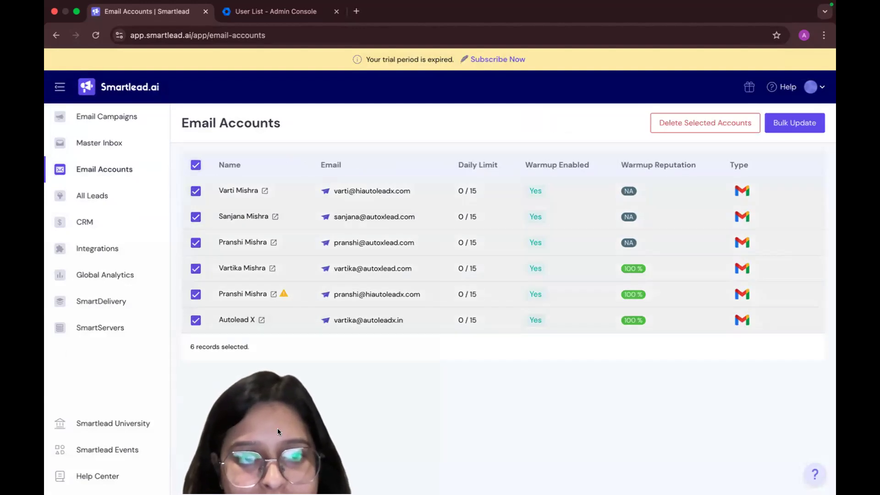
click(94, 36)
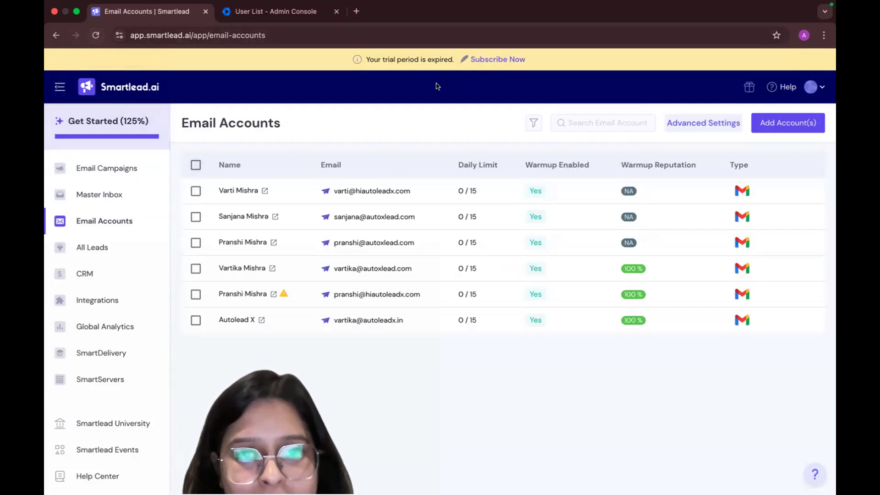
click(94, 35)
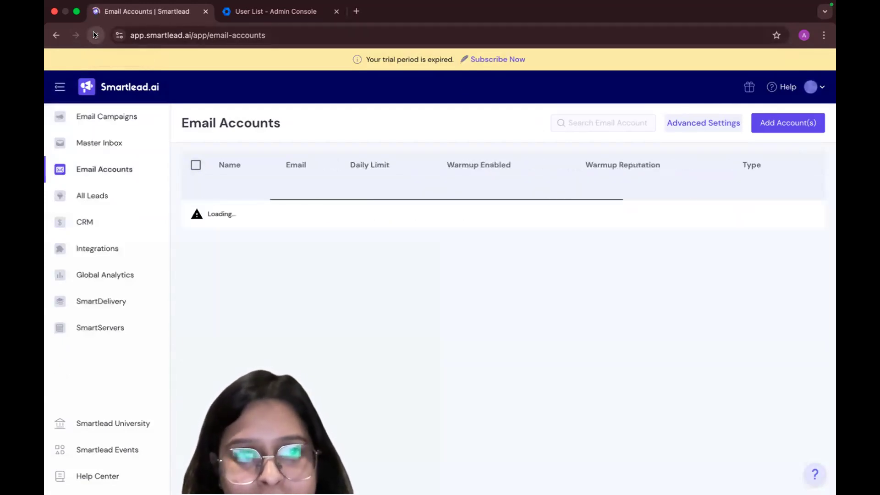
click(195, 165)
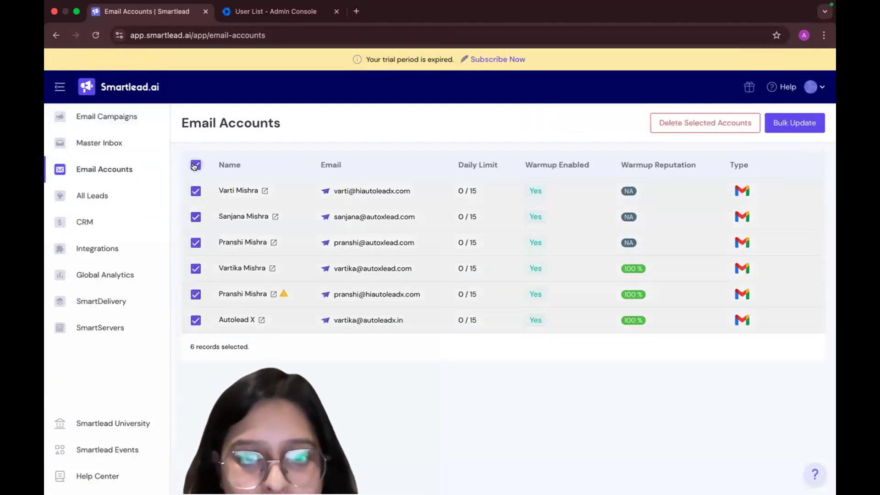
Clear the account selection and start connecting an email account through Smartlead's Infrastructure with Google OAuth
click(195, 165)
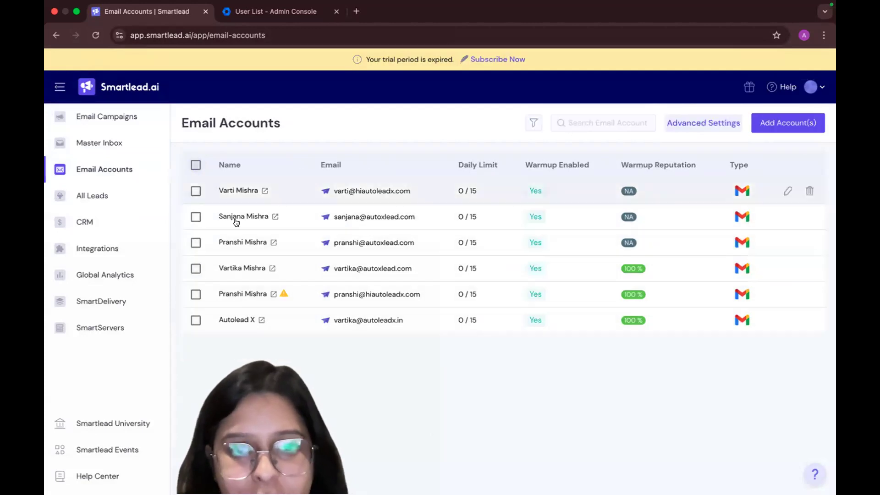
click(788, 122)
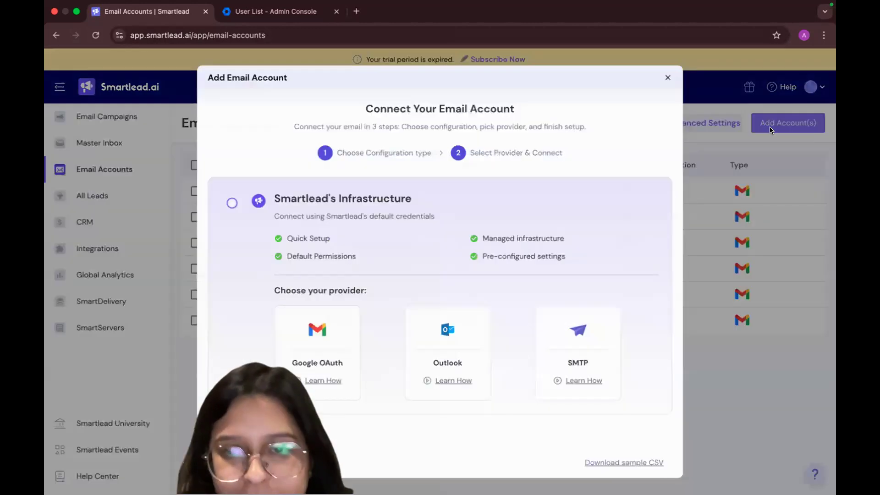
click(294, 355)
click(530, 394)
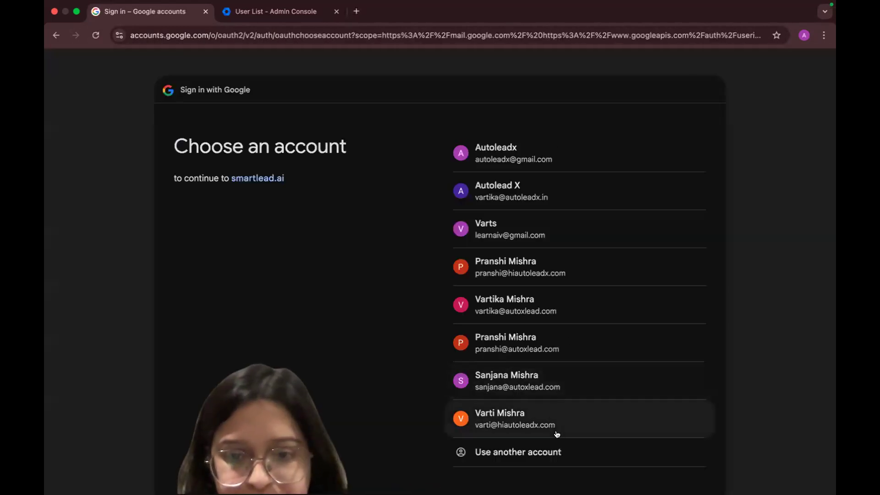
Choose to sign in with another Google account and submit the user's email address
scroll(547, 440, down, 2)
click(530, 411)
click(488, 227)
key(super+v)
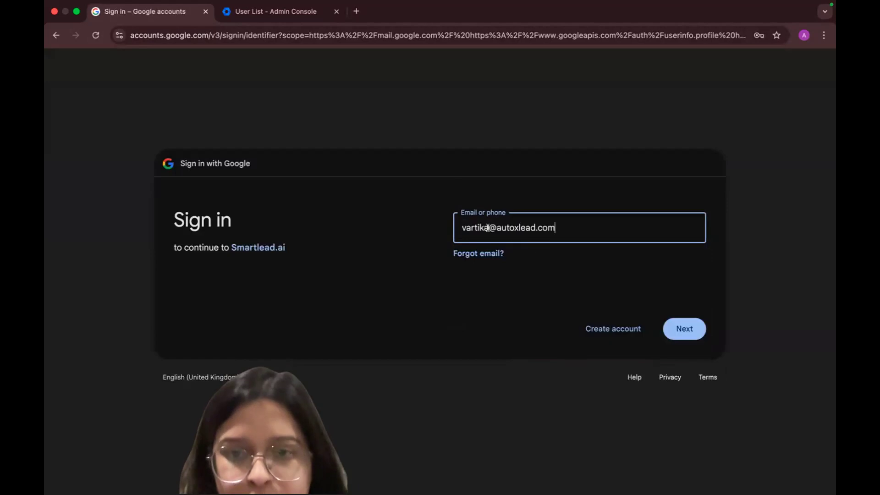
click(678, 332)
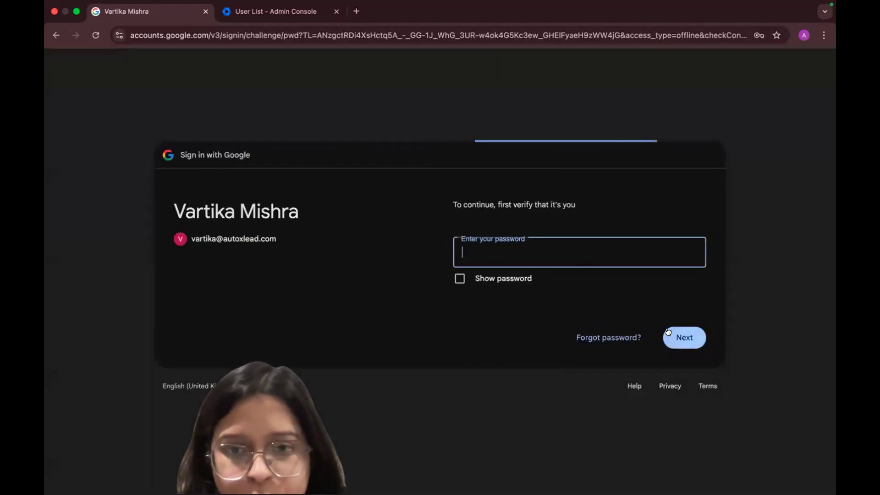
Enter the account password, continue signing in, and allow smartlead.ai to access the Google account
click(576, 259)
text(**********)
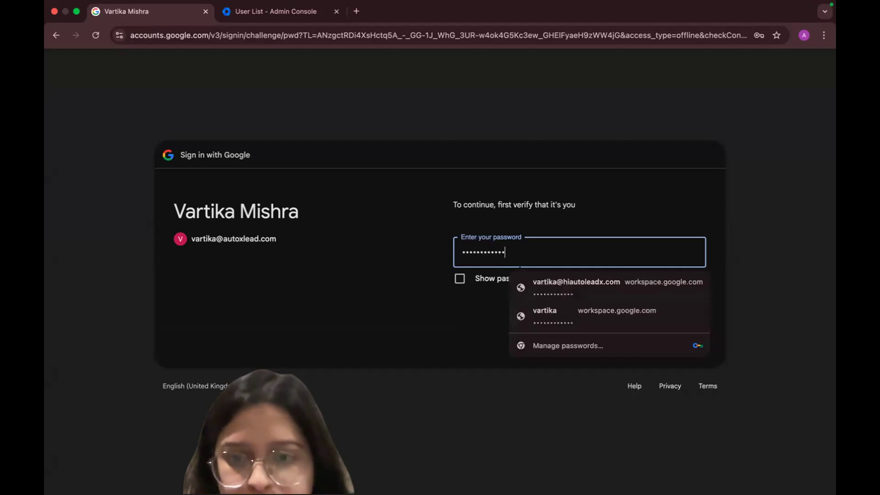
key(Return)
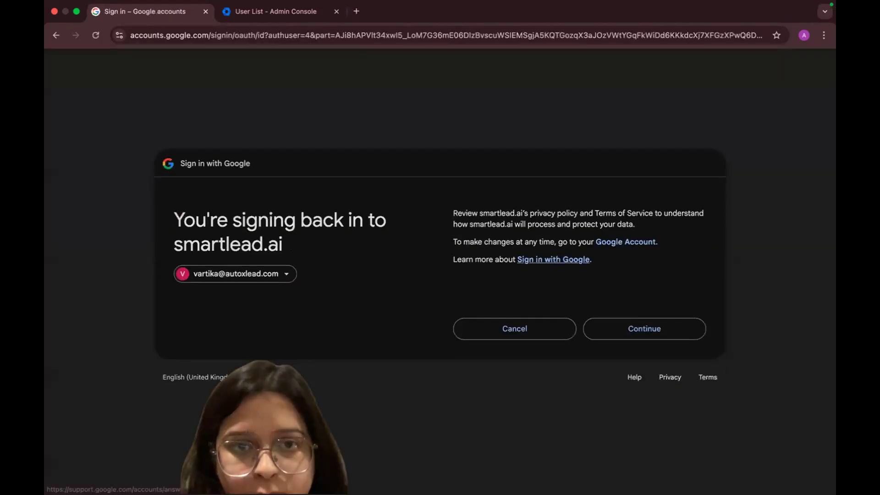
click(623, 329)
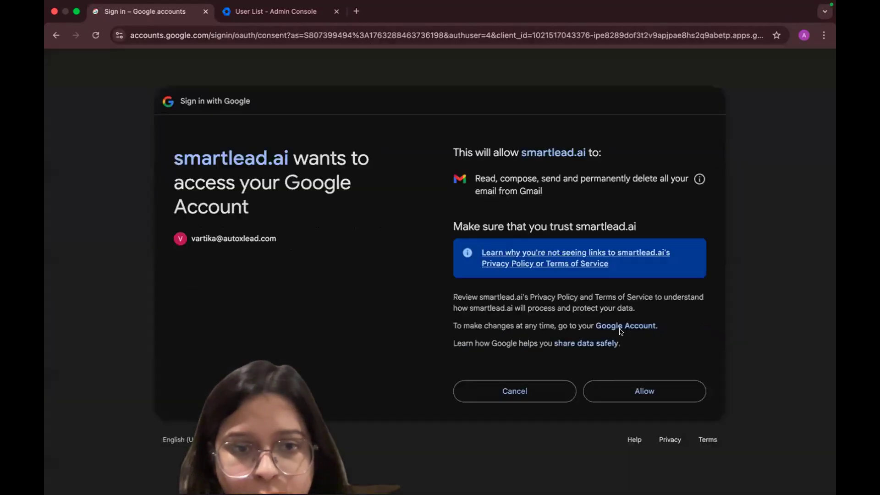
click(617, 394)
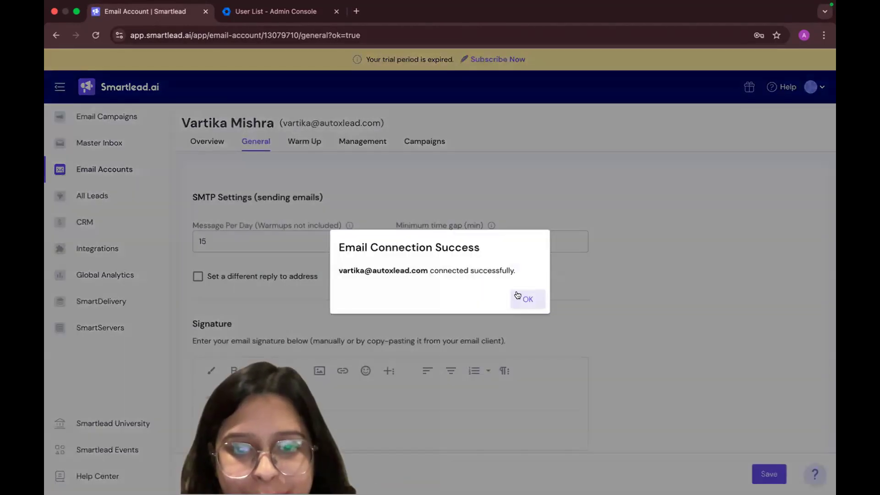
Check the account's general settings, save its warm-up settings, and return to the Email Accounts list
click(517, 295)
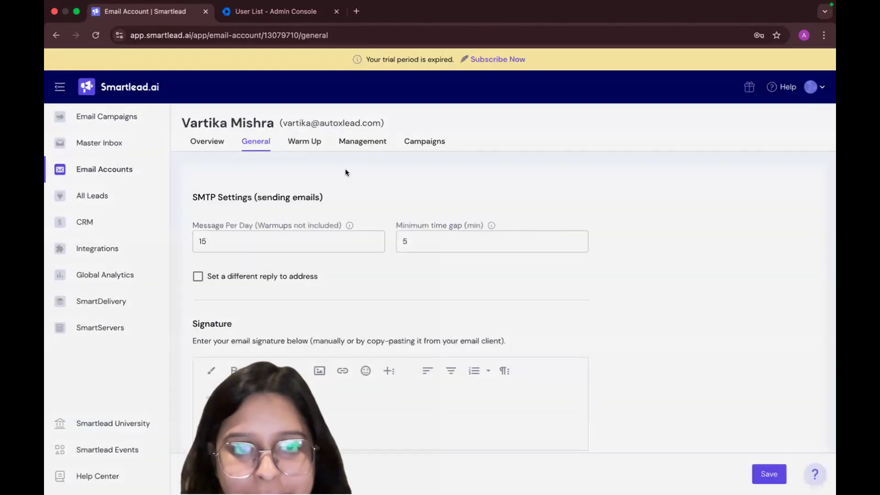
click(304, 141)
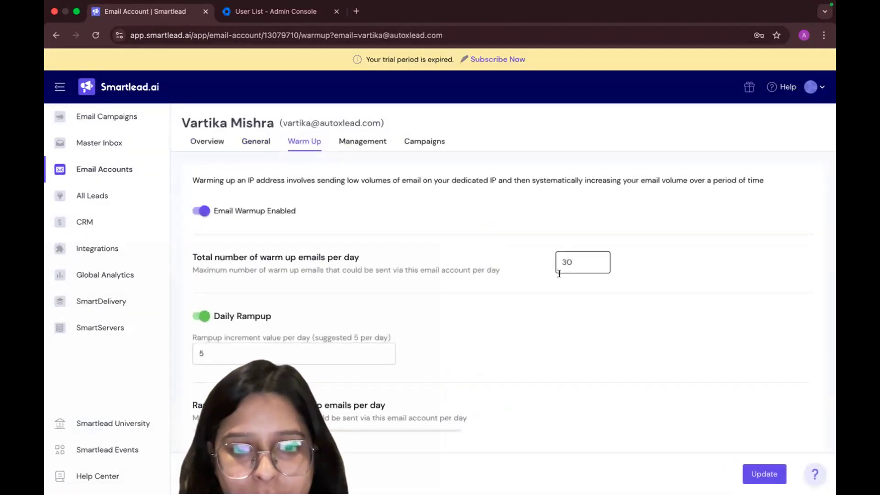
scroll(559, 274, down, 10)
click(764, 474)
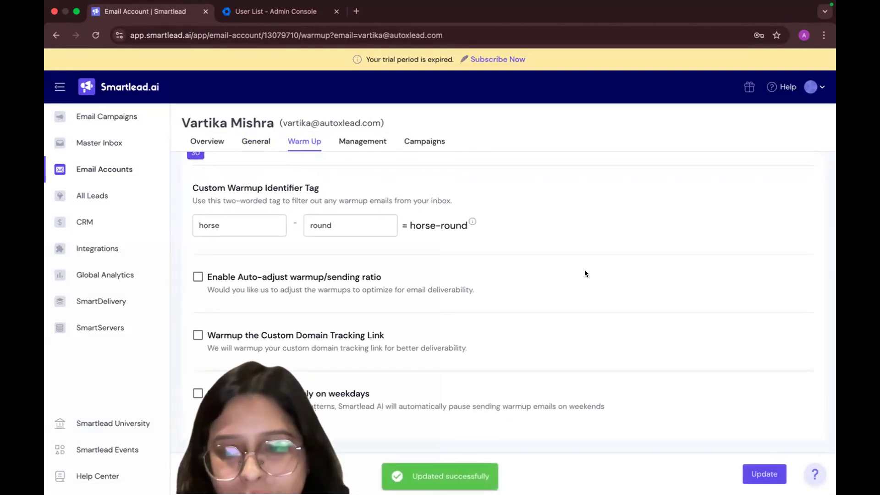
click(123, 183)
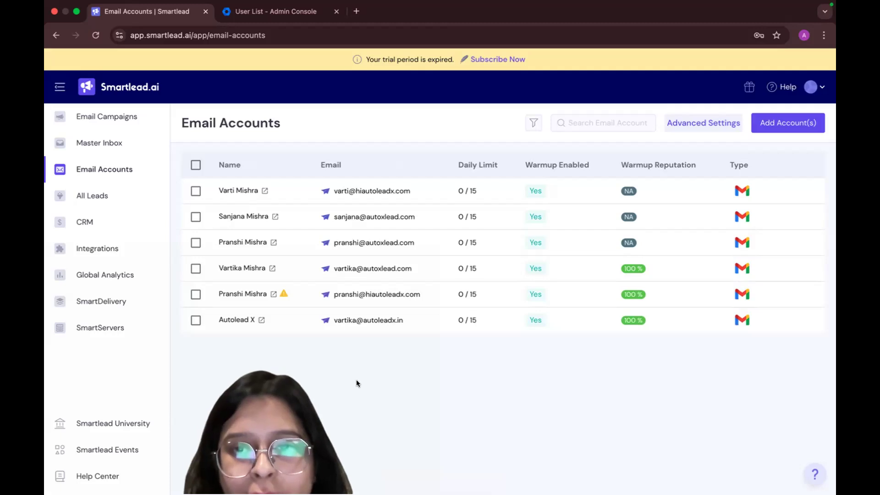
Look through the All Leads list in the CRM and the native integrations available for connection
click(121, 193)
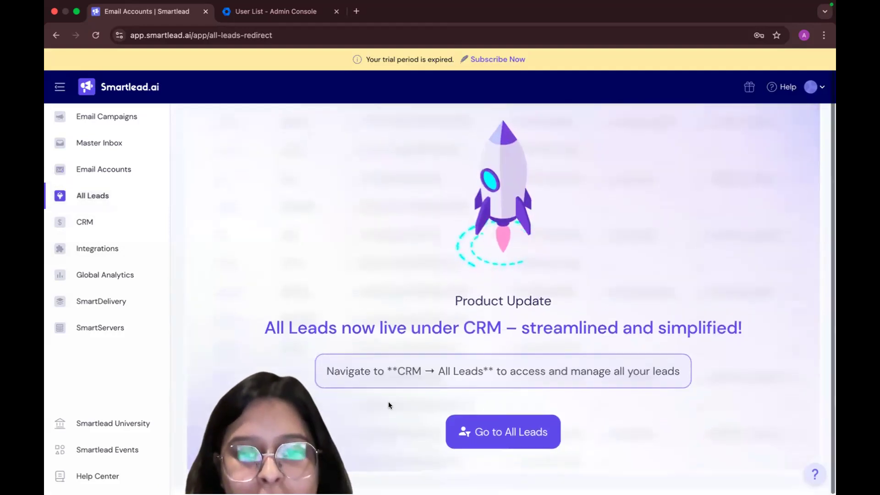
click(477, 437)
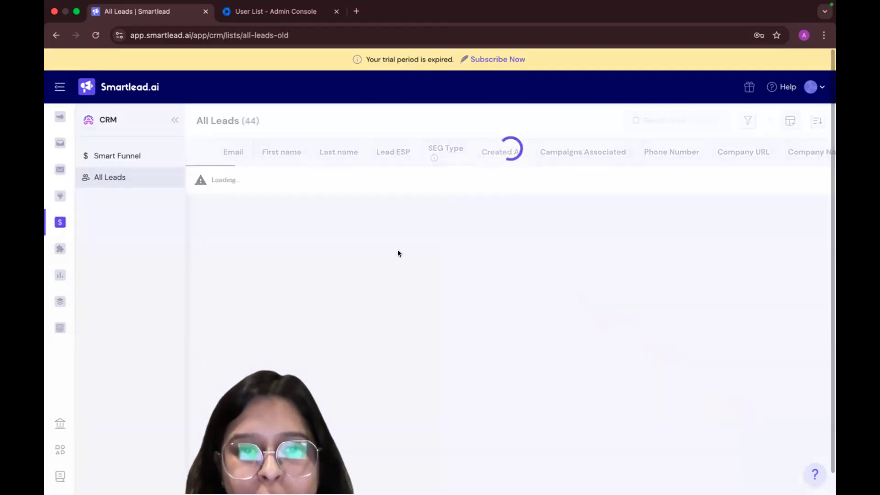
scroll(369, 328, down, 5)
scroll(367, 329, up, 10)
click(58, 249)
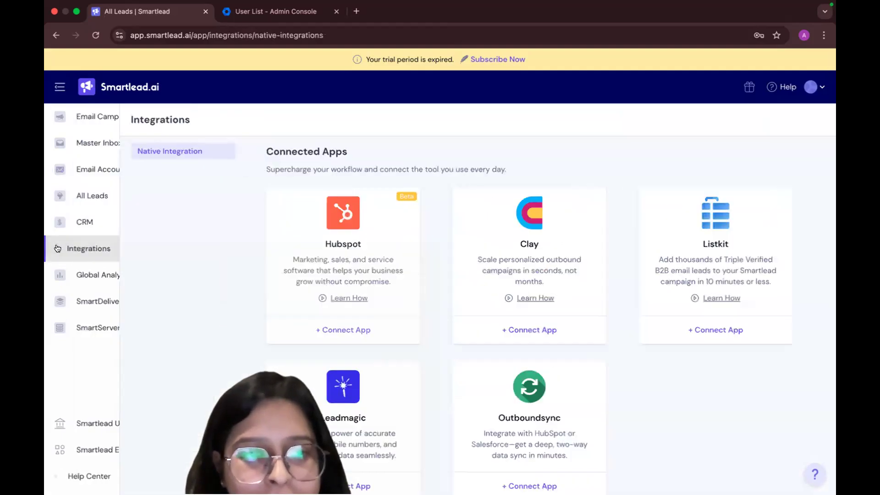
scroll(283, 415, down, 3)
scroll(270, 415, up, 2)
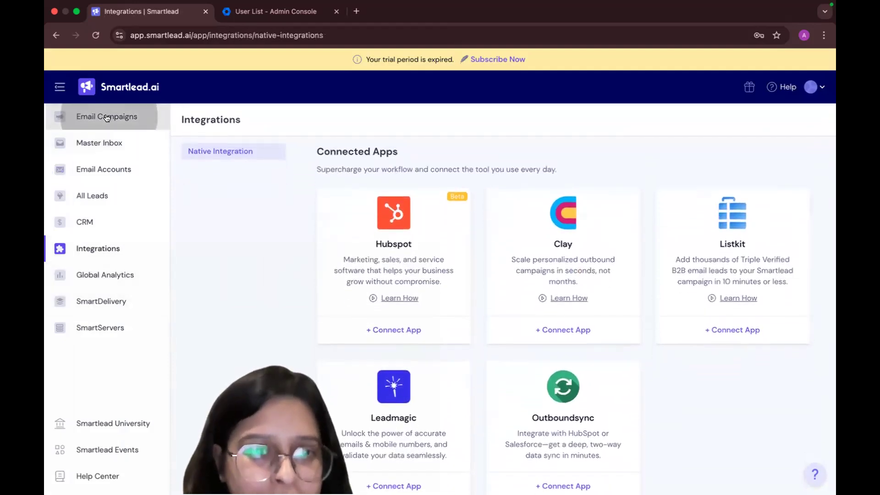
Open the drafted Test campaign from Email Campaigns, review its email, and leave the campaign editor
click(106, 117)
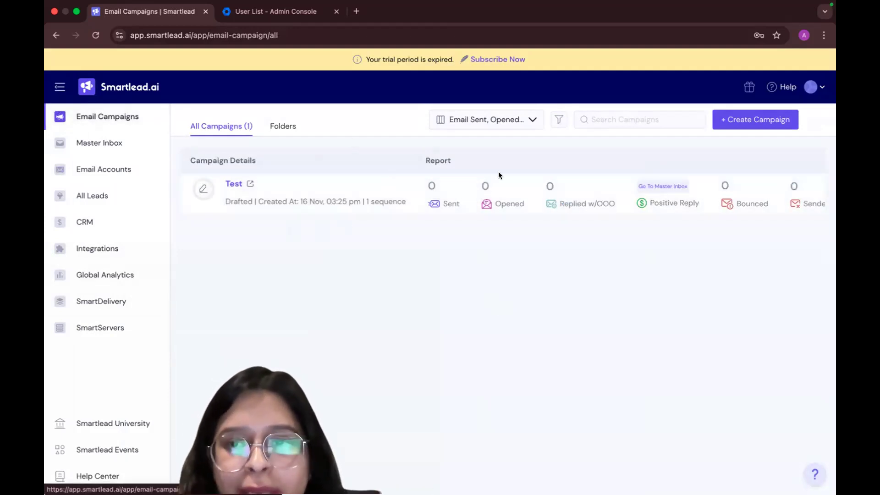
click(251, 183)
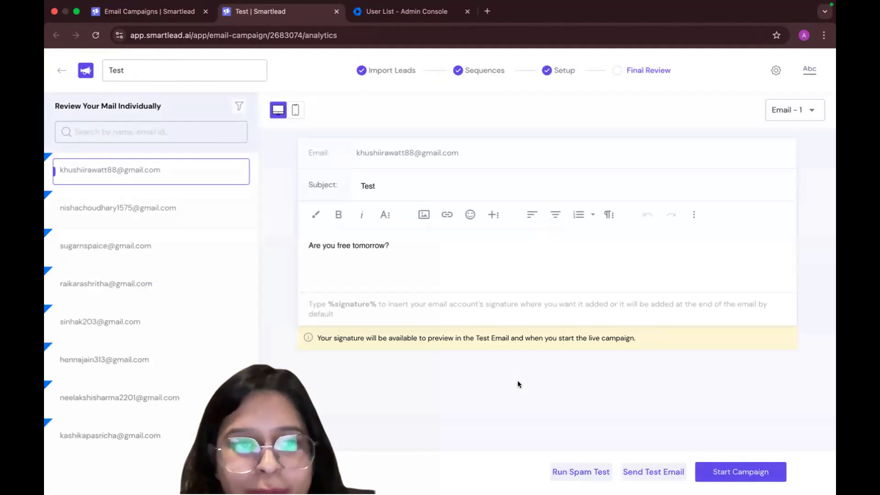
click(56, 69)
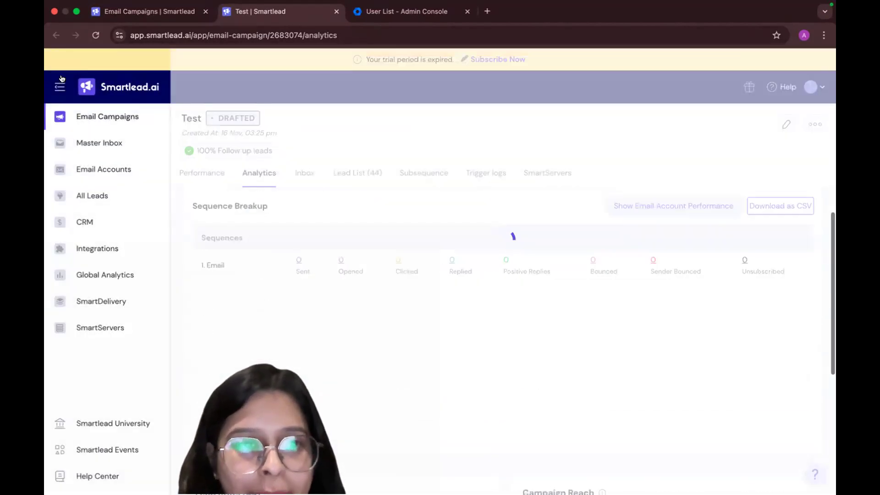
Delete the drafted Test campaign from the Email Campaigns list
click(91, 119)
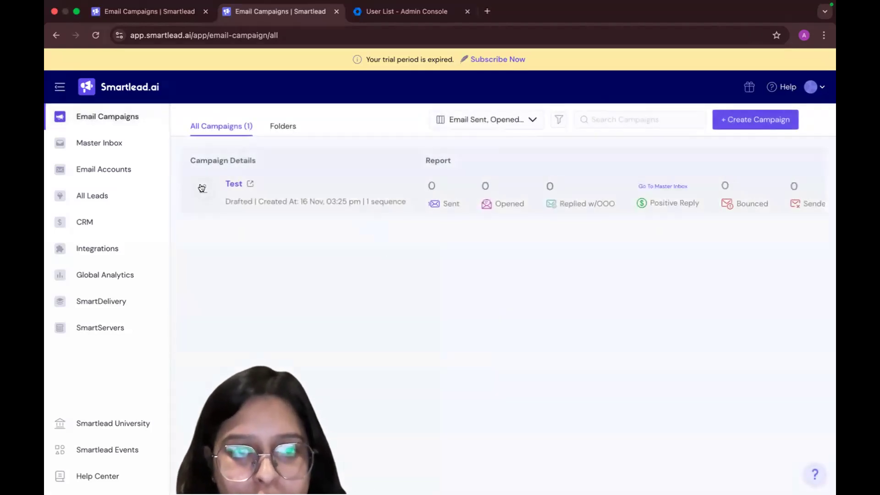
scroll(385, 201, right, 5)
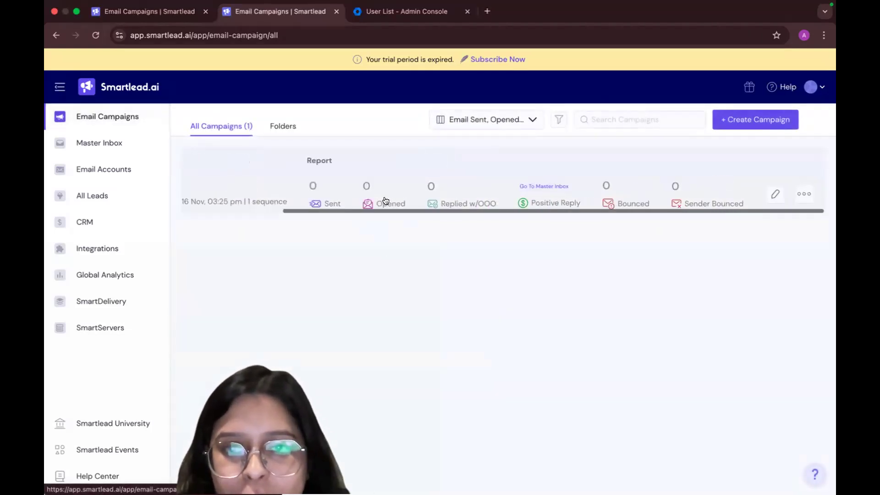
click(805, 194)
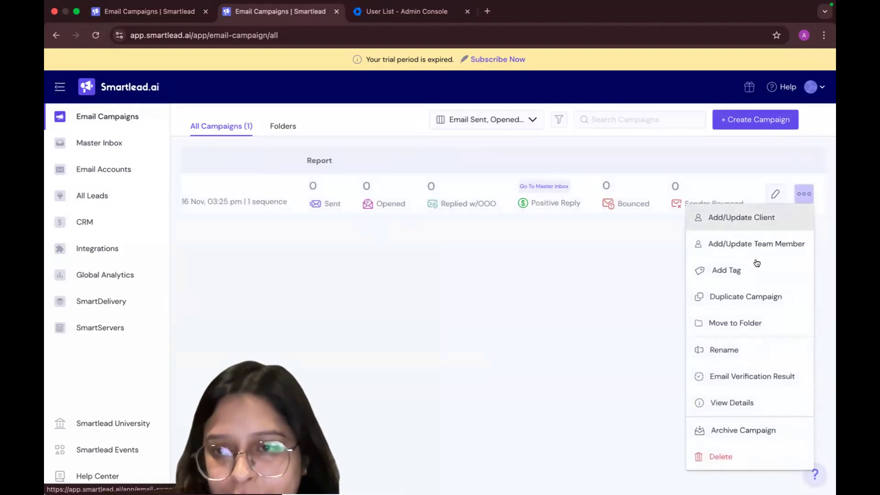
click(728, 457)
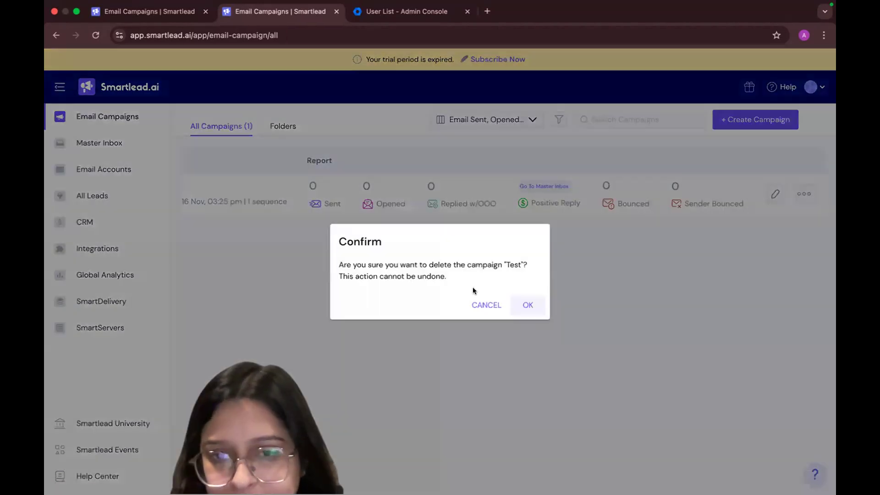
click(527, 305)
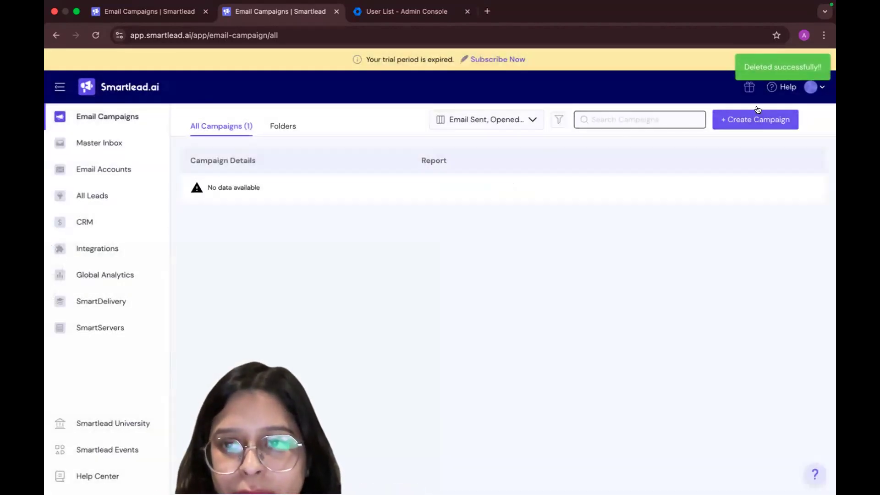
Create a new campaign and upload Influencer Database - 21st Nov (1).csv as its lead list
click(758, 119)
click(448, 244)
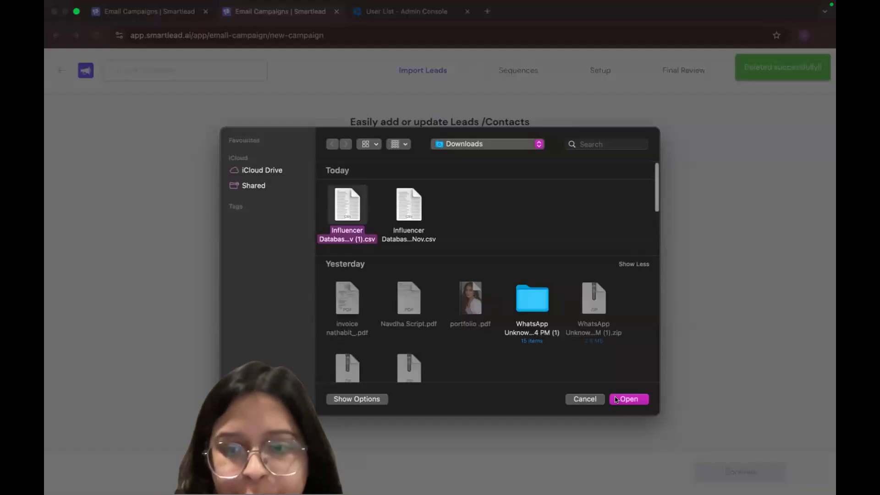
click(629, 399)
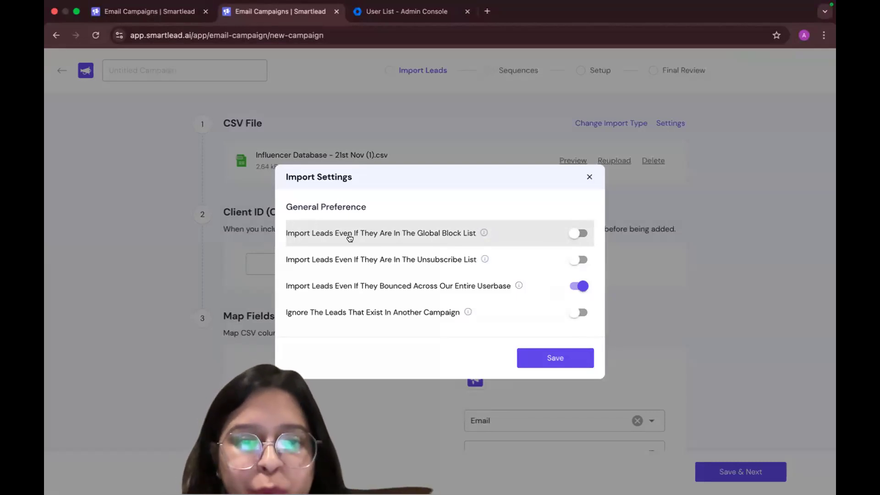
Turn off importing leads that bounced across the entire userbase, turn on ignoring leads that exist in another campaign, and save the import settings
mouse_move(482, 233)
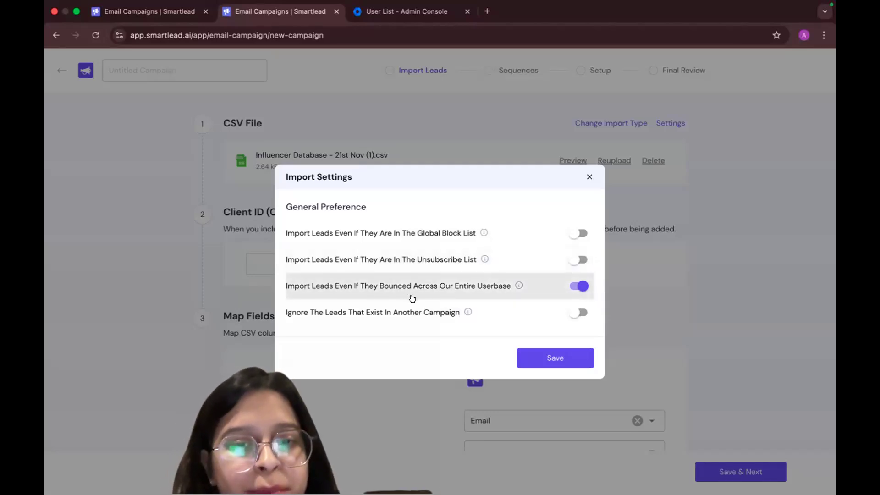
click(581, 286)
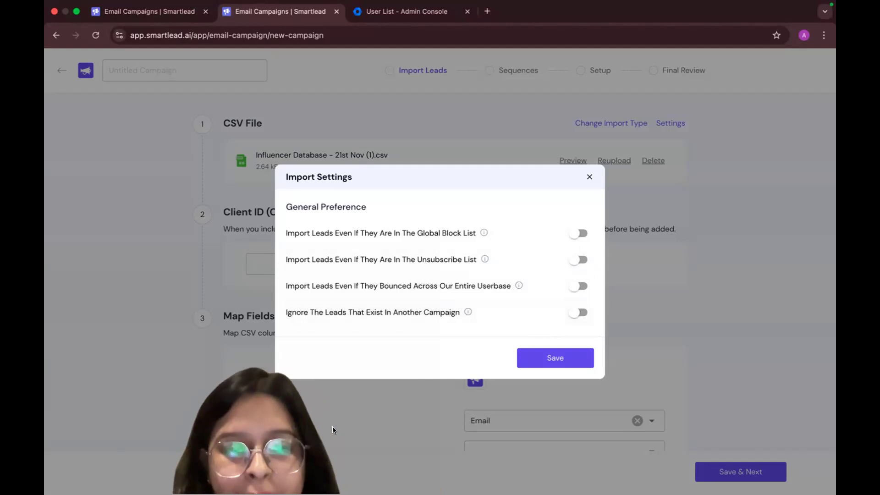
click(576, 314)
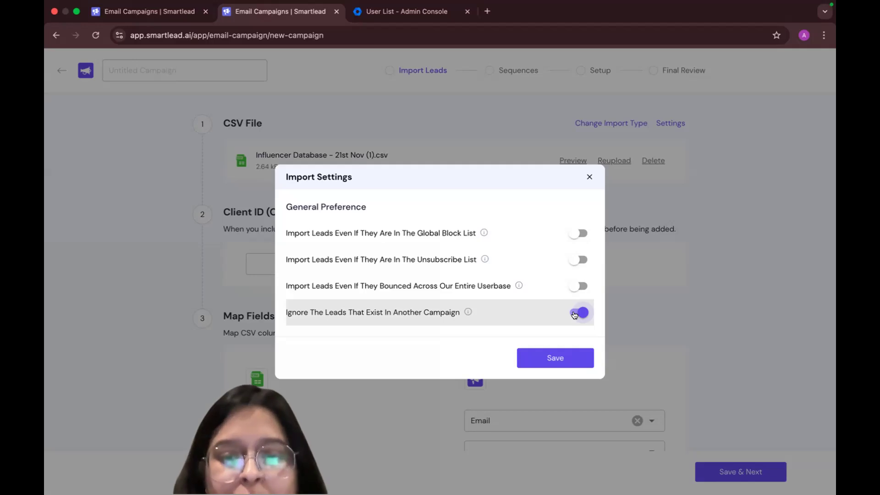
click(551, 357)
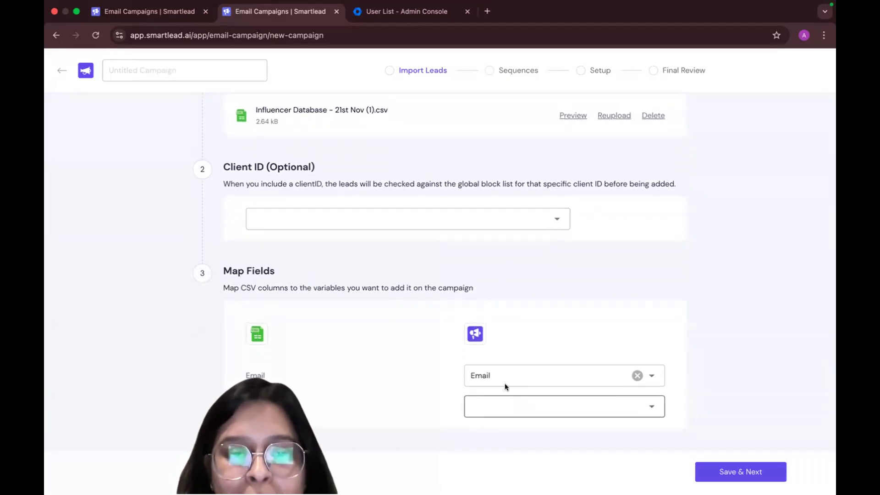
Map the unmapped CSV column to Ignore Field and import the leads, accepting the alert about invalid emails
click(507, 406)
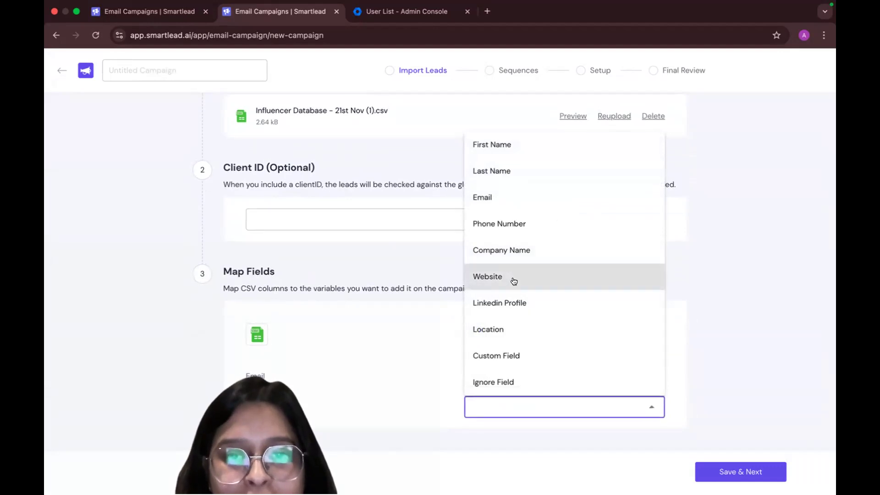
click(513, 386)
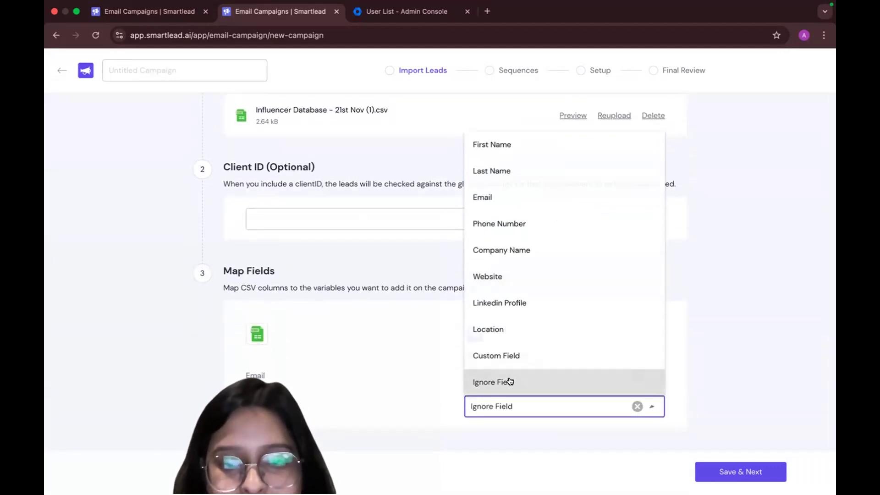
click(725, 473)
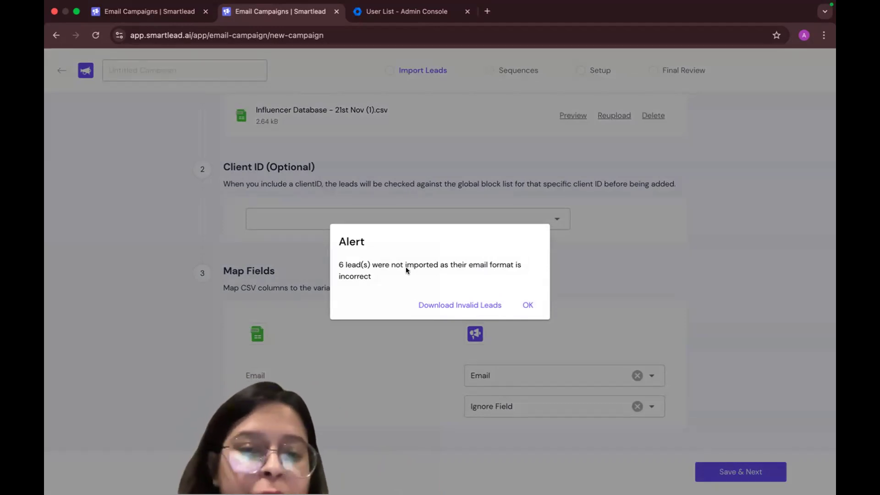
click(523, 307)
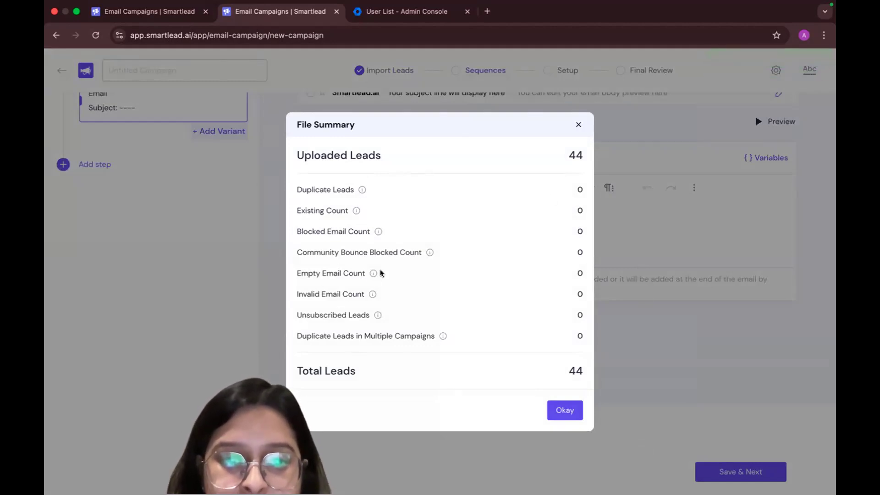
Acknowledge the uploaded leads' file summary and start editing the first email in the sequence
mouse_move(441, 336)
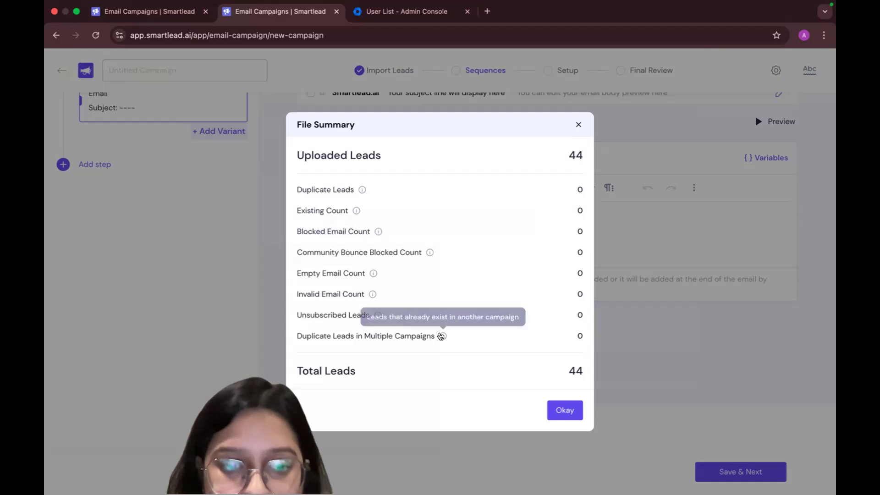
click(567, 410)
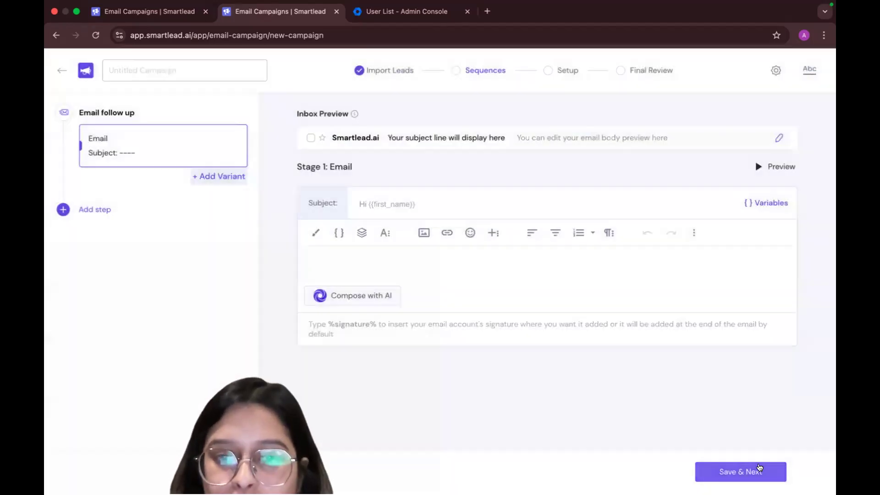
click(480, 266)
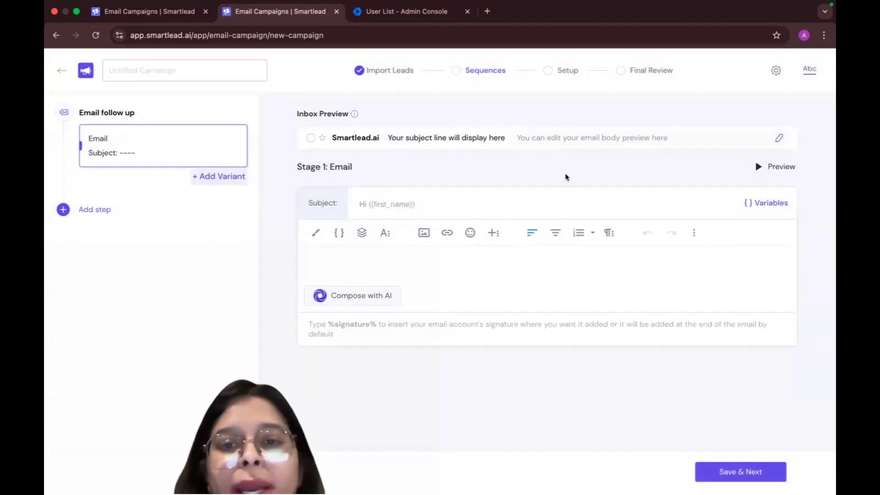
click(464, 205)
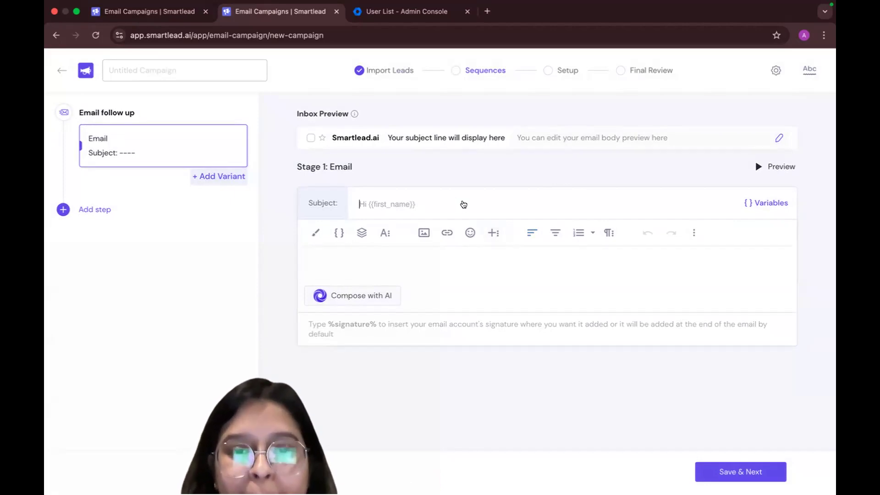
text(Hi)
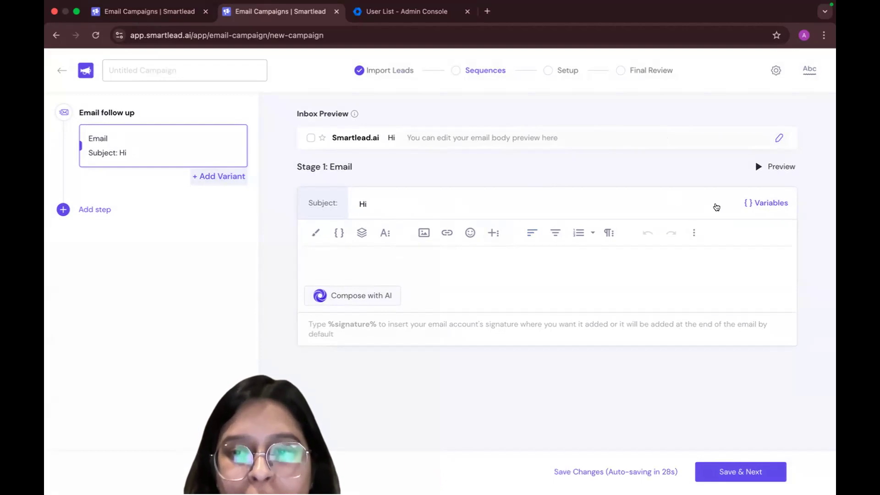
text( {{)
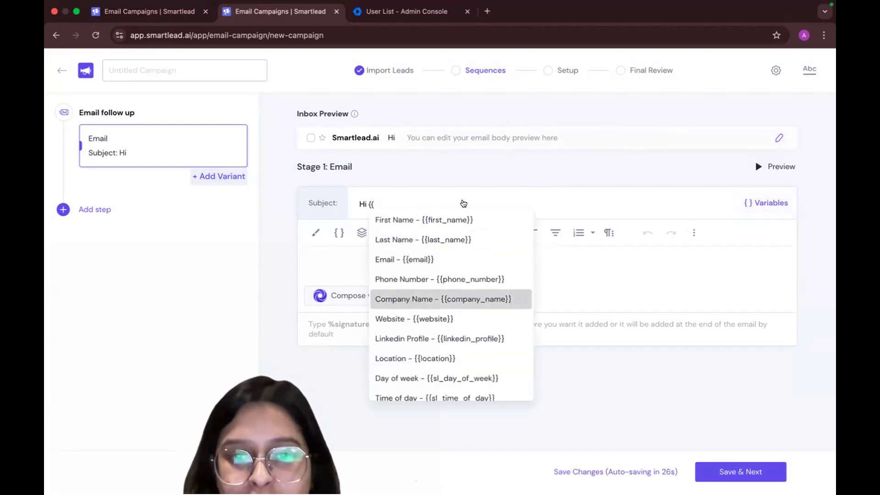
key(BackSpace)
key(BackSpace)
key(BackSpace)
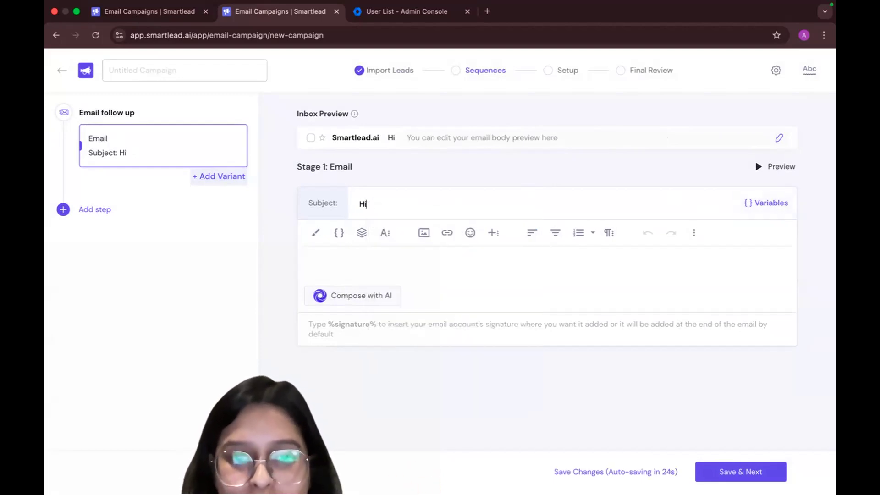
key(BackSpace)
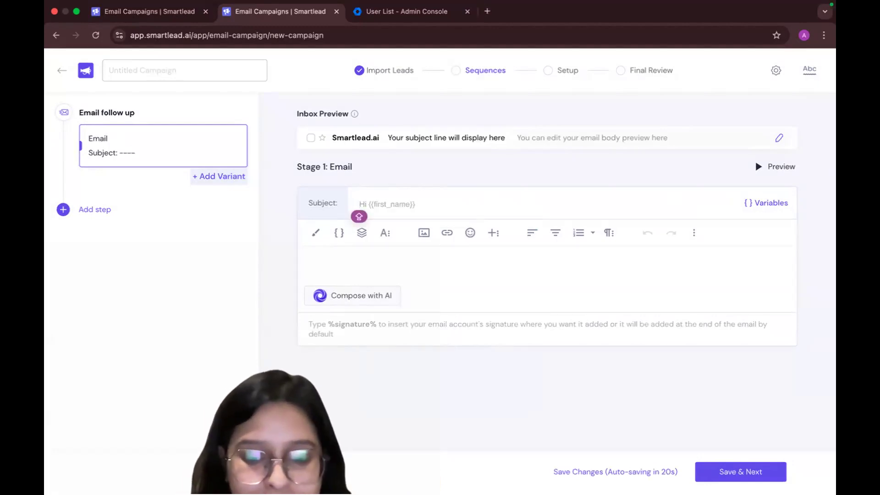
Set the first email's subject to "I saw you checking my LinkedIn Account" and dismiss the empty-email warning
text(I saw y)
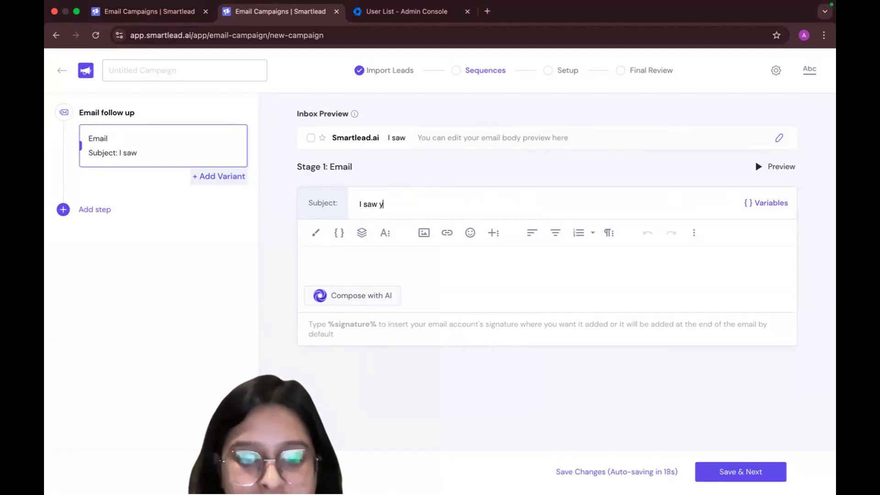
text(ou checking my )
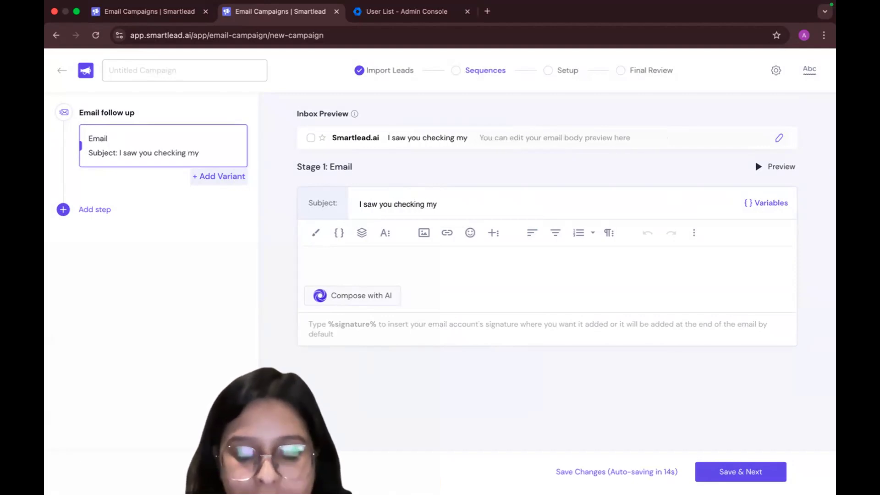
text(LinkedIn Account)
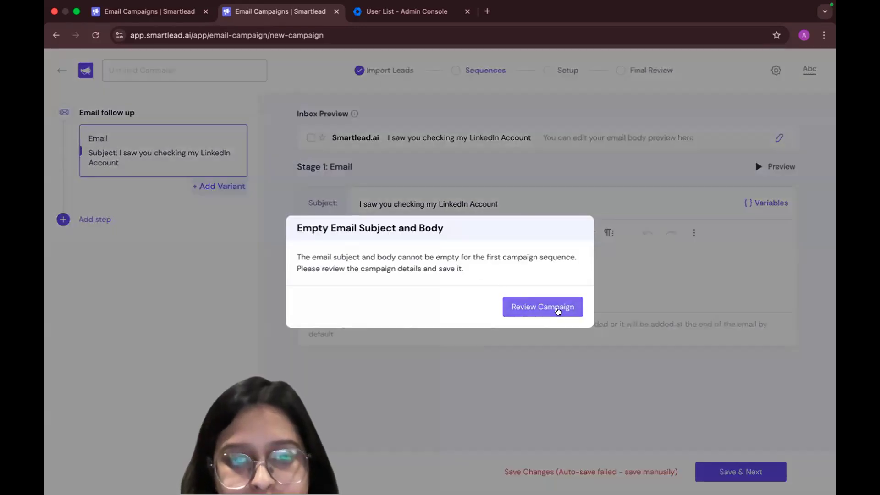
click(543, 307)
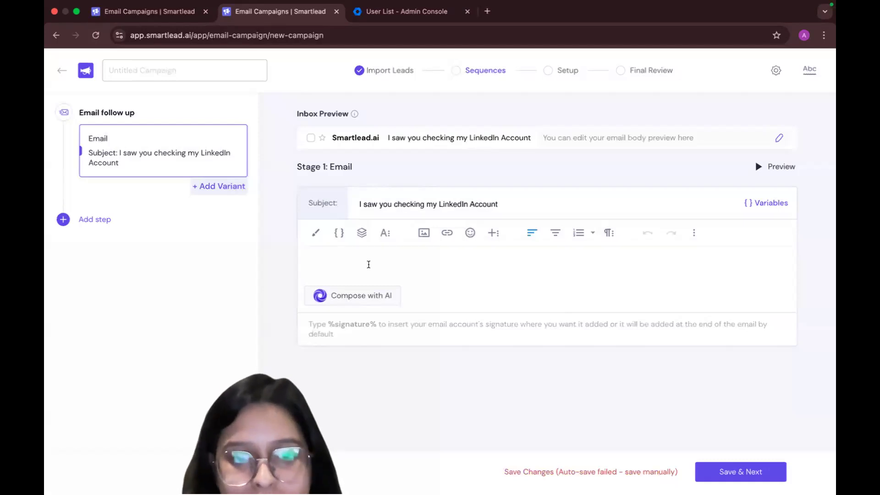
Start the first email's body with the spintax greeting "{ Hi | Hello }" followed by a blank line
click(338, 233)
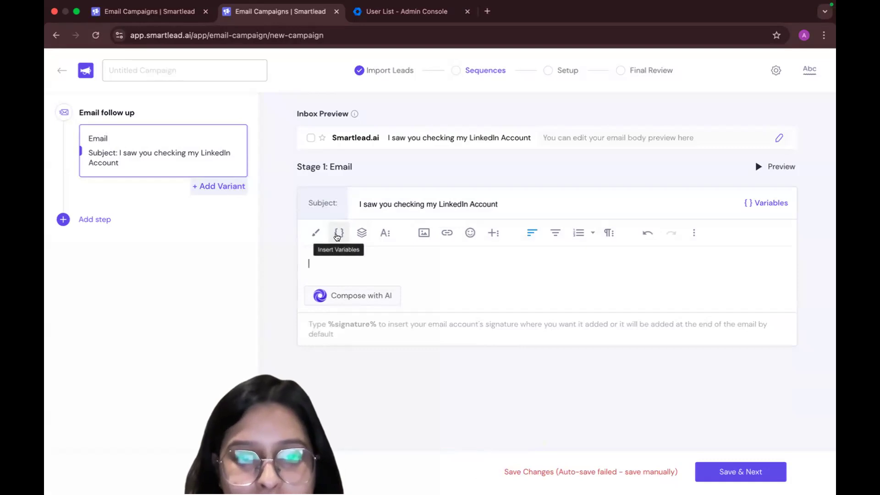
click(338, 232)
scroll(364, 312, down, 2)
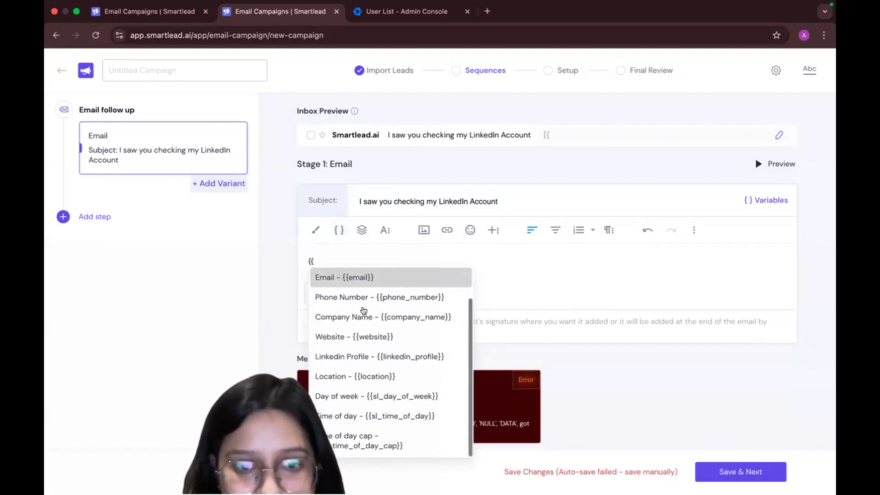
key(BackSpace)
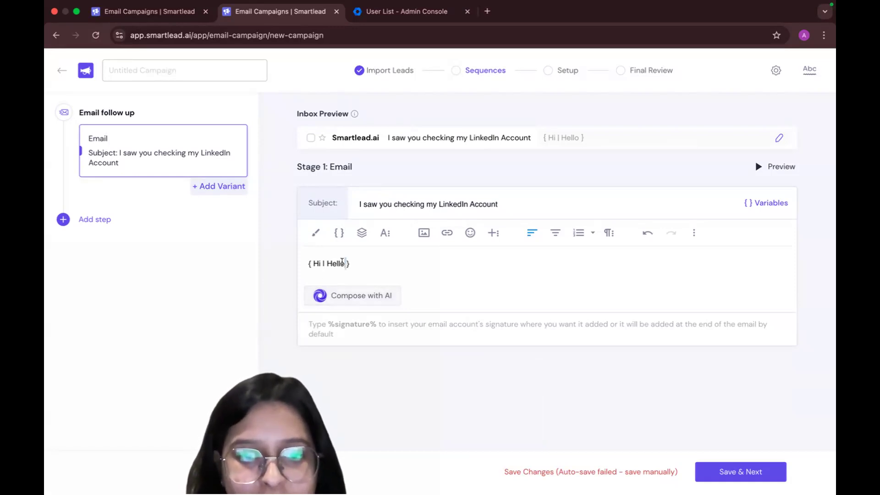
key(Return)
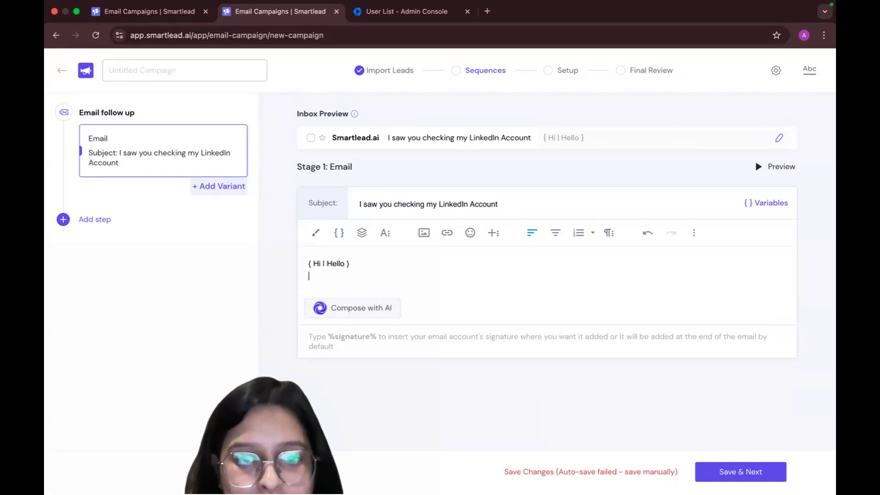
key(Return)
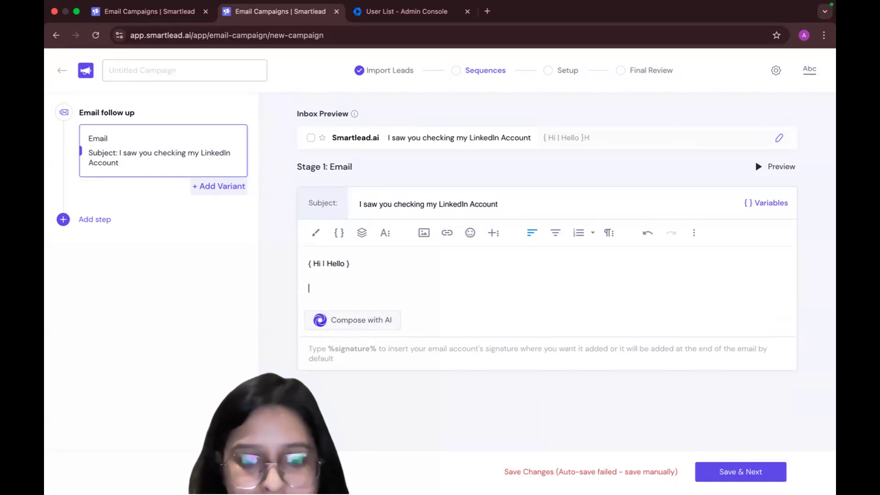
Write "This is just a {test | pilot} email. Please ignore." below the greeting in the first email's body
text(This is just)
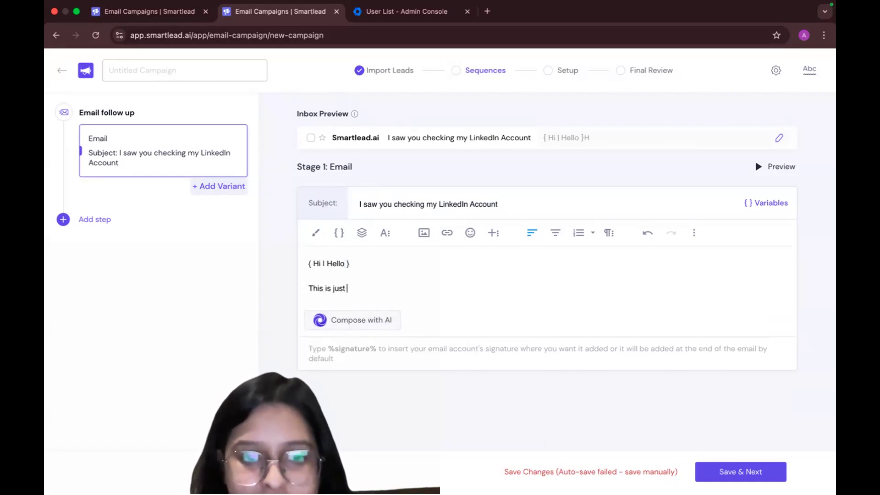
text( a)
key(BackSpace)
key(BackSpace)
key(BackSpace)
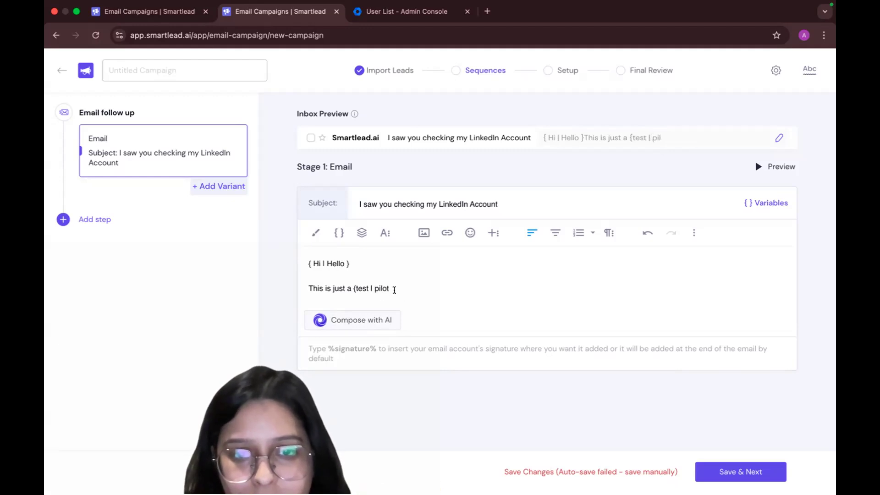
text(ail. Please ignore.)
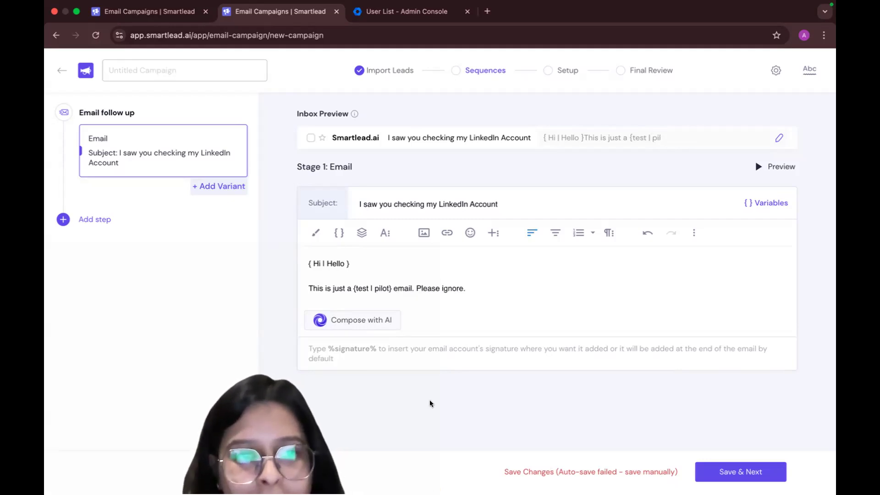
click(432, 205)
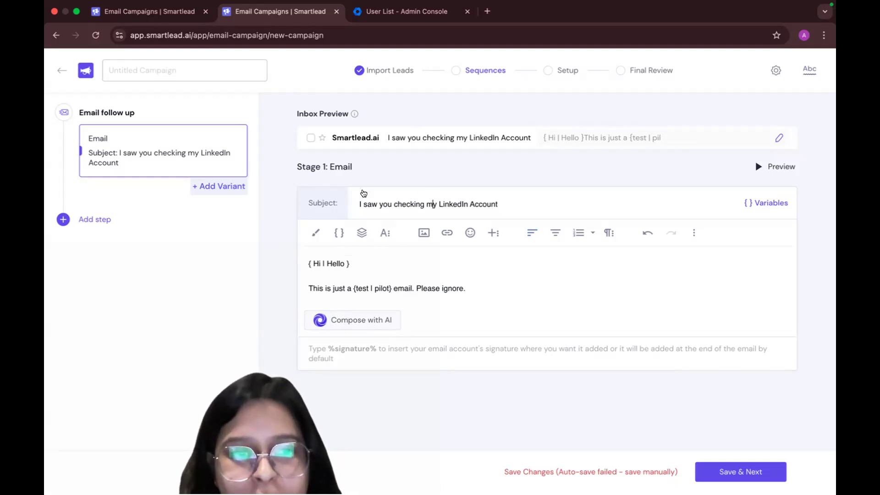
Add four empty variants, B through E, to the first email for A/B testing
click(220, 187)
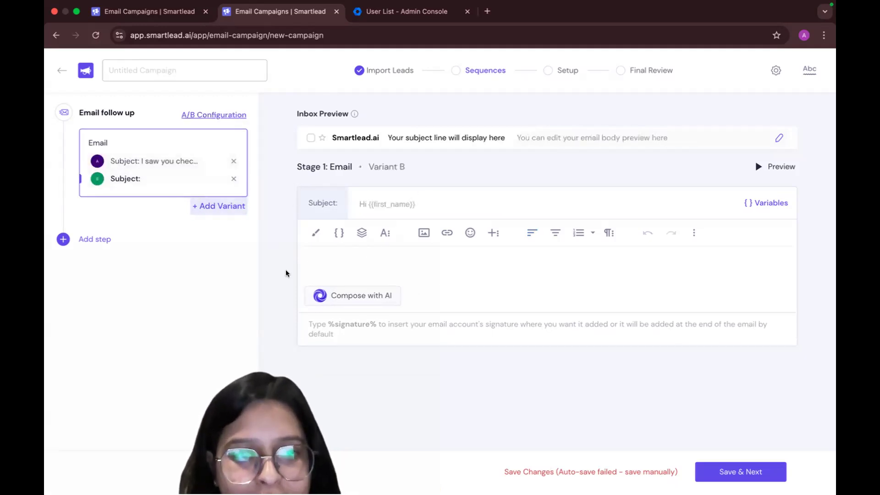
click(353, 267)
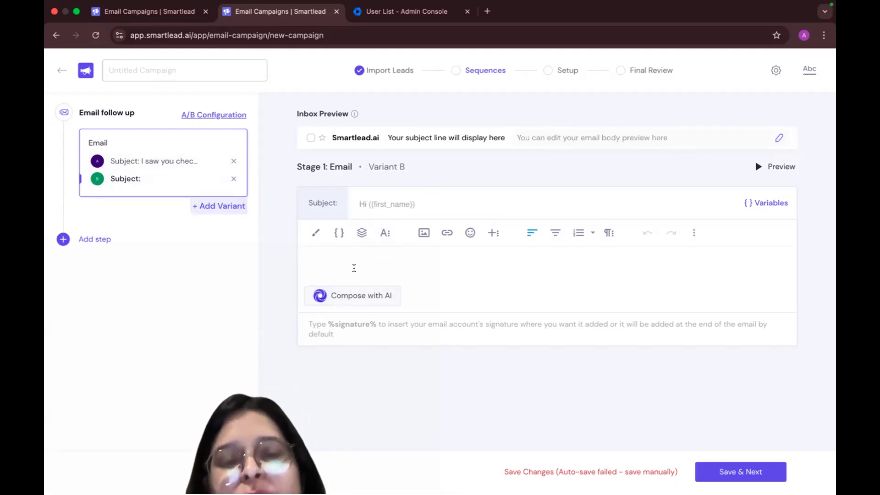
click(226, 206)
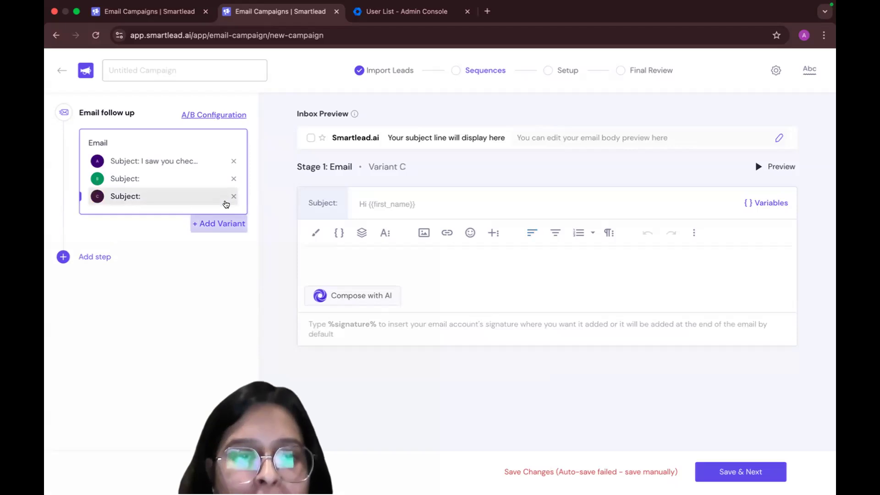
click(218, 224)
click(214, 242)
Add two email follow-up steps after the first email in the sequence
click(80, 288)
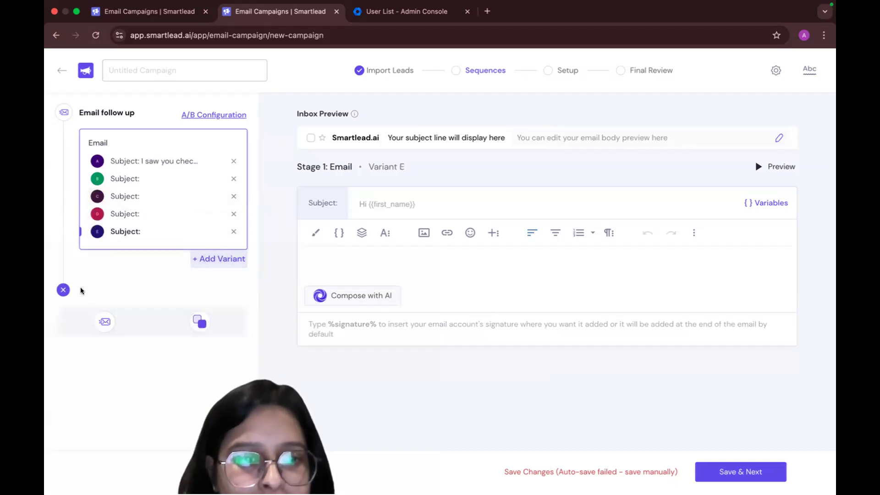
click(104, 321)
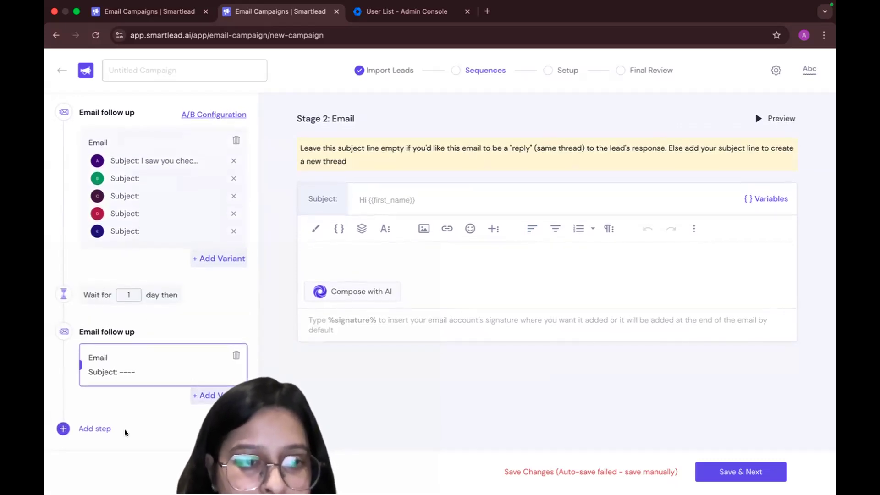
click(382, 253)
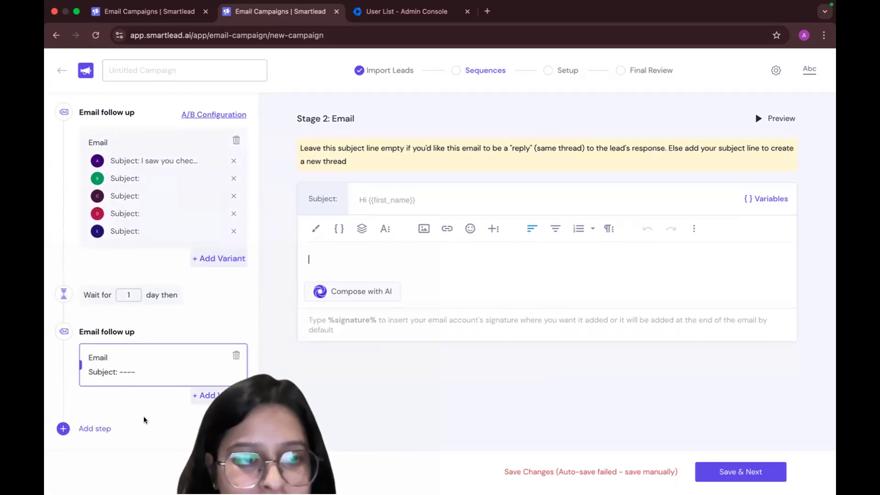
click(129, 295)
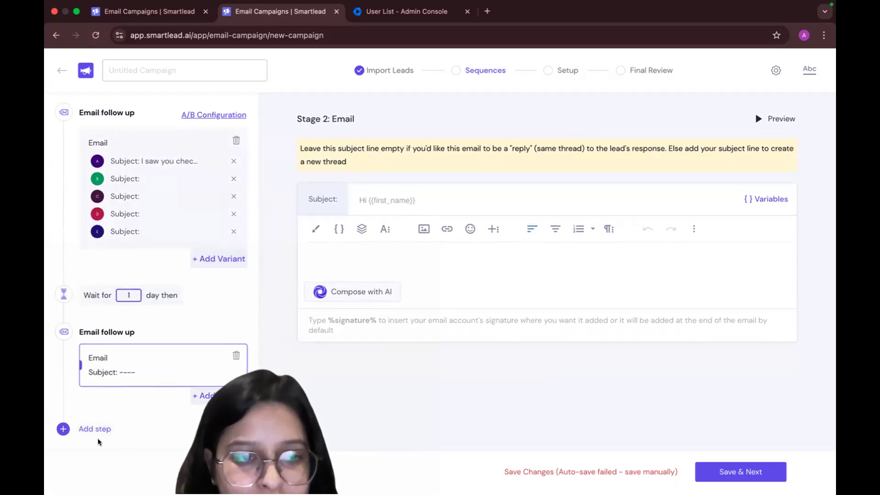
click(90, 430)
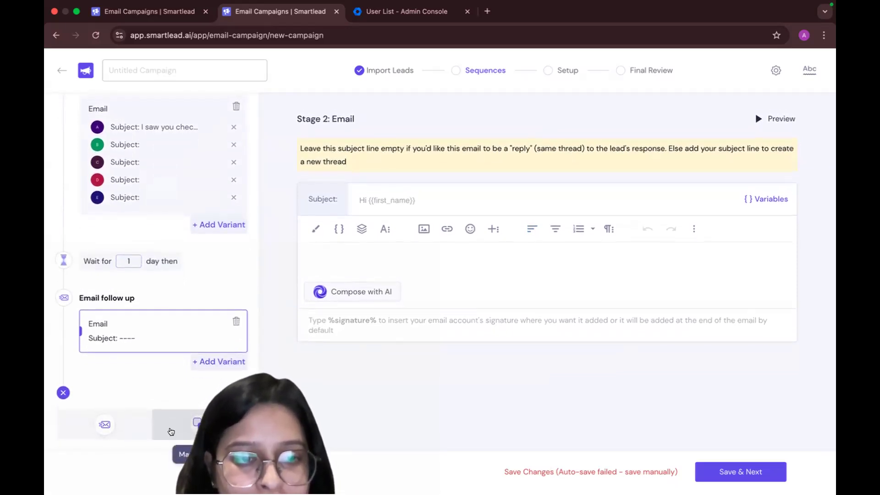
click(98, 430)
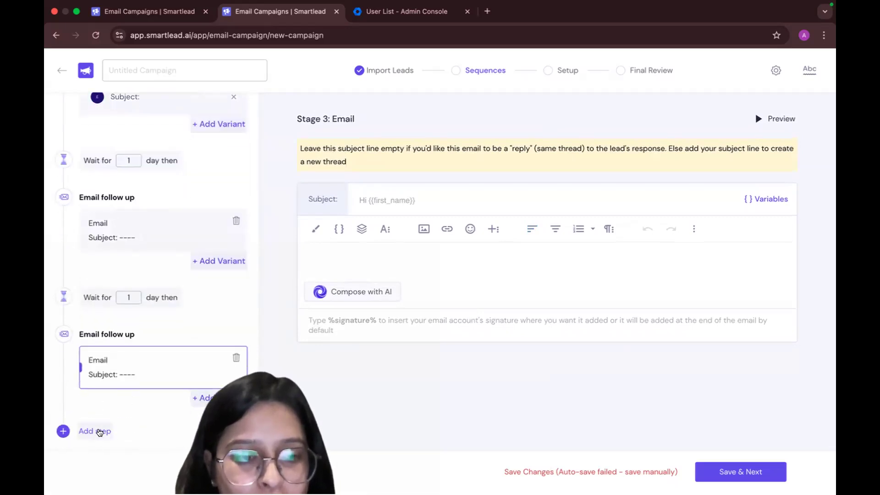
Add a manual follow-up step after the last email follow-up
click(188, 424)
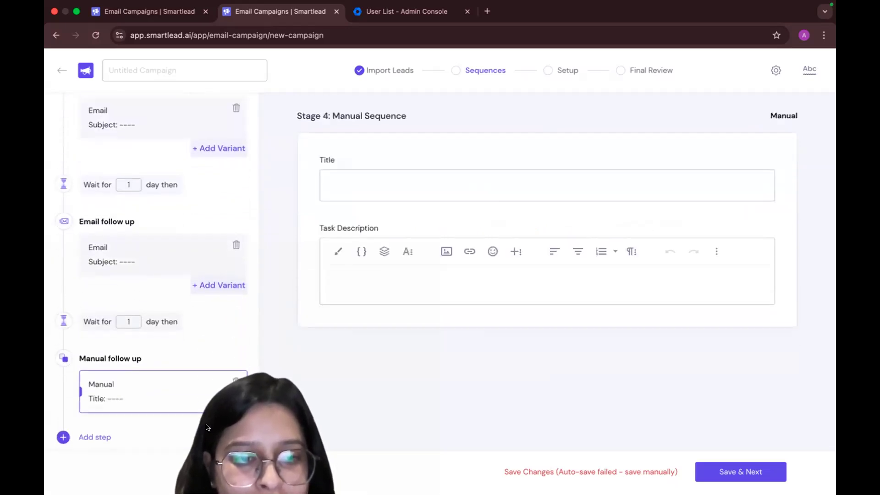
click(365, 191)
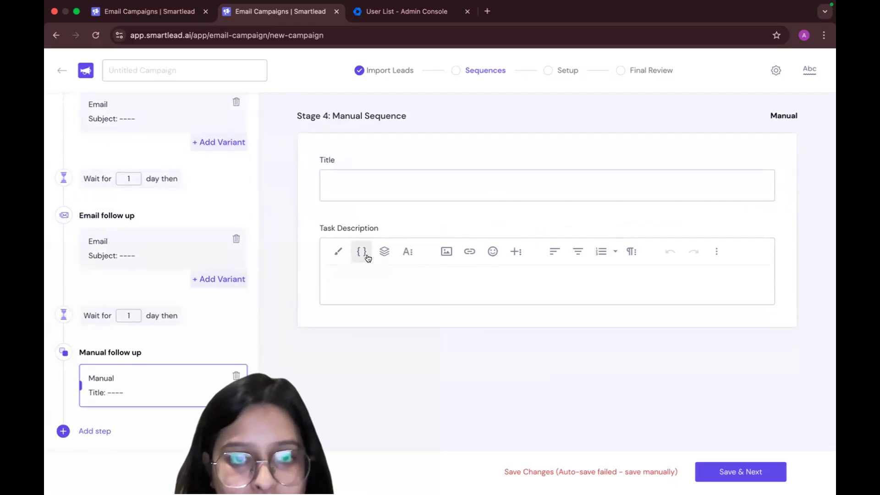
Delete the manual follow-up step from the sequence, entering DELETE as confirmation
click(235, 375)
click(430, 280)
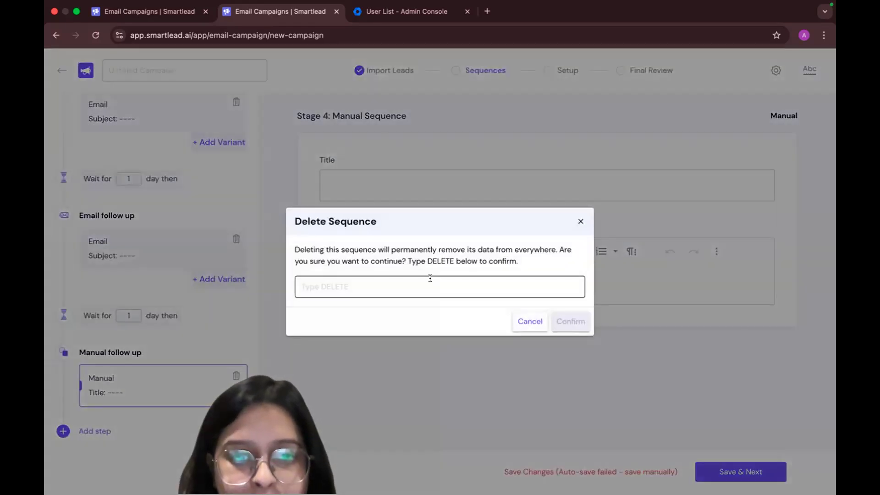
double_click(440, 261)
key(super+c)
click(416, 291)
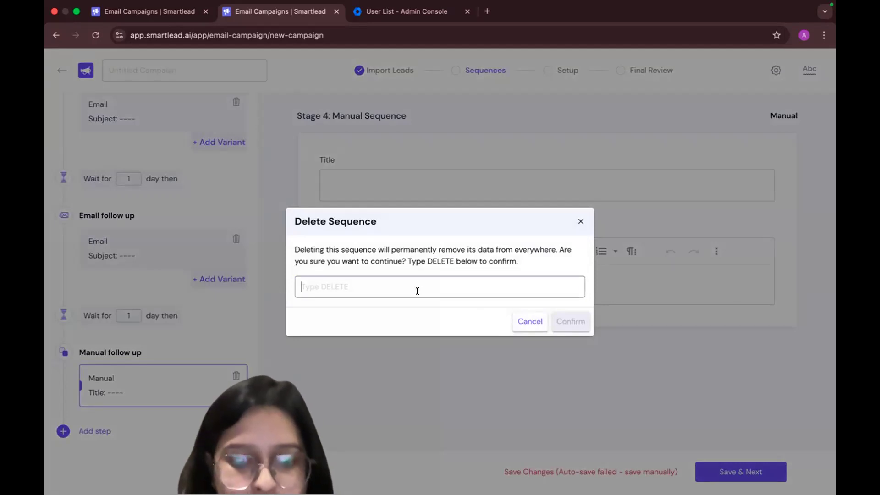
key(super+v)
click(572, 322)
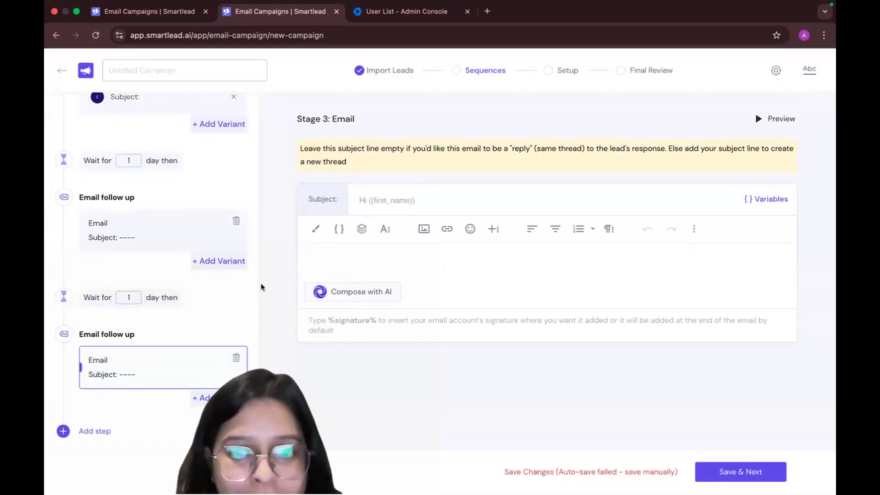
Try to save the email sequence and continue to the campaign setup
scroll(144, 220, up, 3)
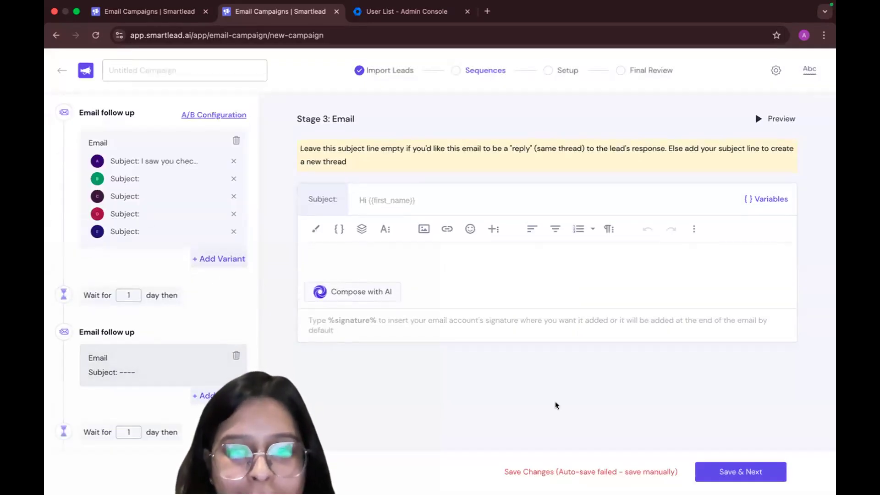
click(752, 472)
click(517, 313)
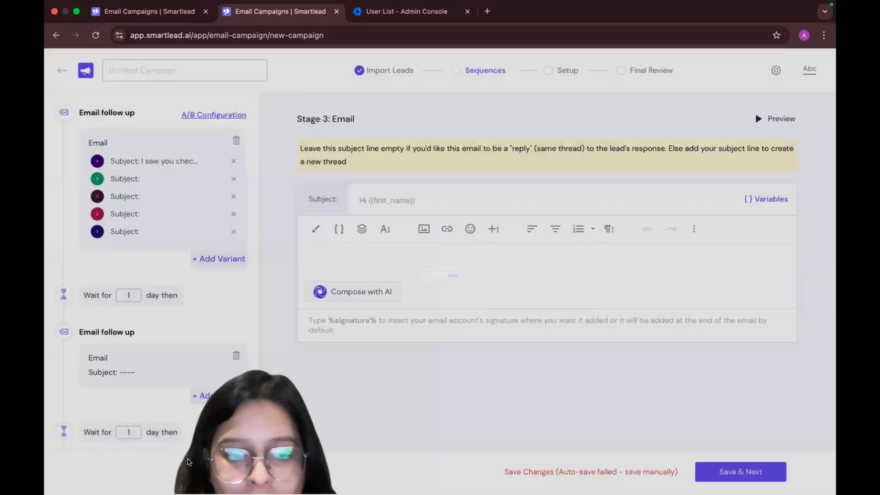
Delete both empty email follow-up steps from the sequence, entering DELETE as confirmation for each
scroll(180, 456, down, 3)
click(157, 360)
click(454, 260)
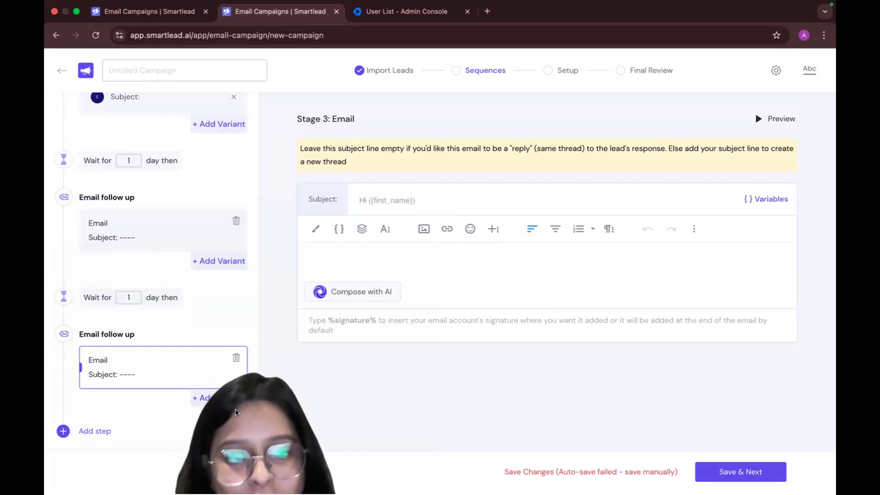
click(236, 358)
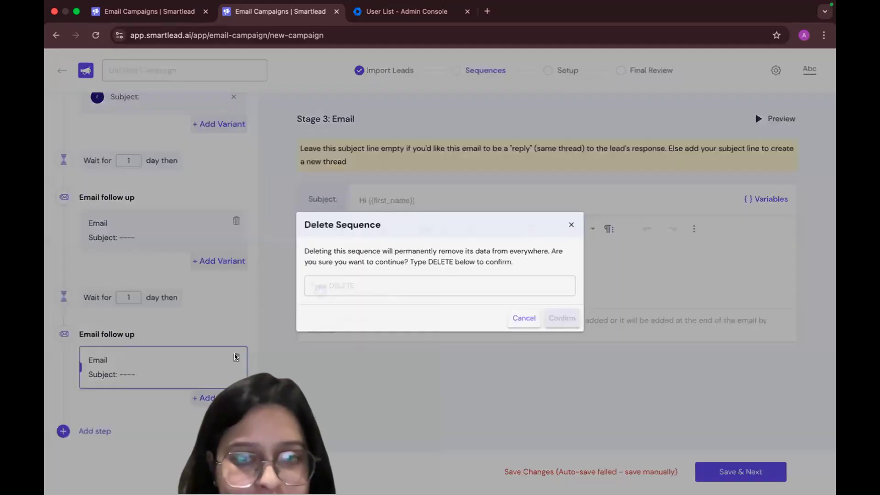
click(401, 288)
text(DELETE)
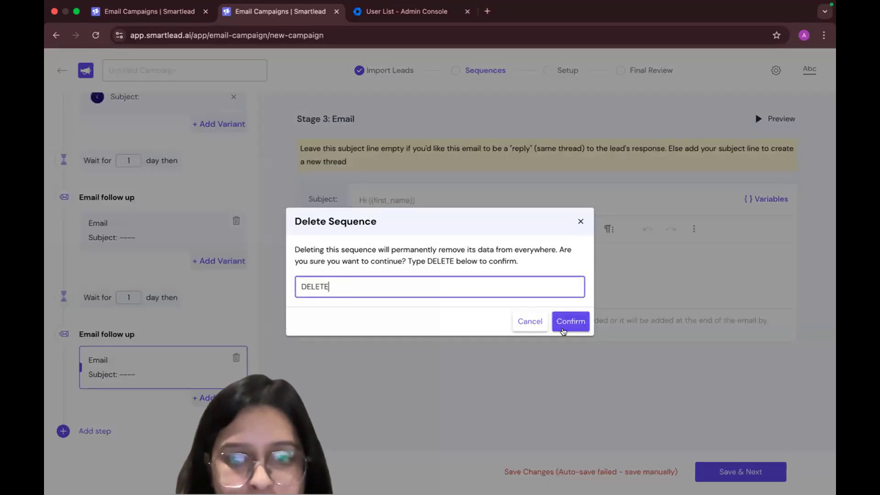
click(571, 321)
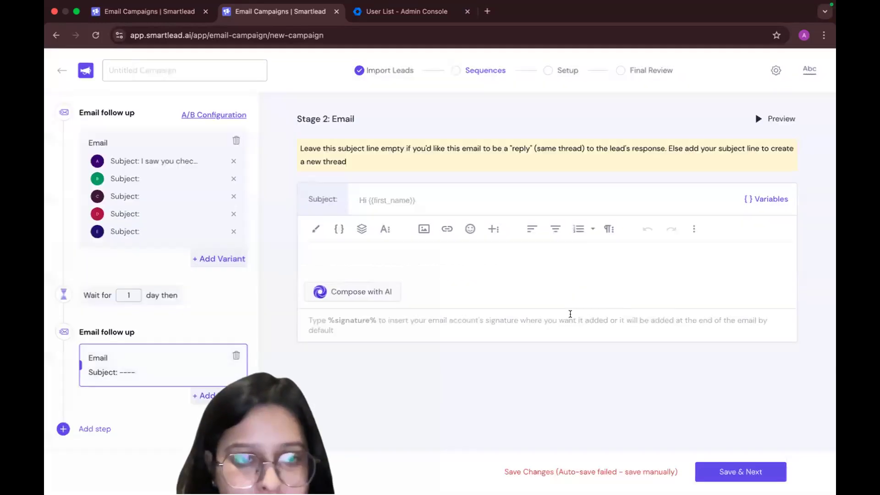
click(236, 356)
click(428, 286)
text(DELETE)
click(573, 321)
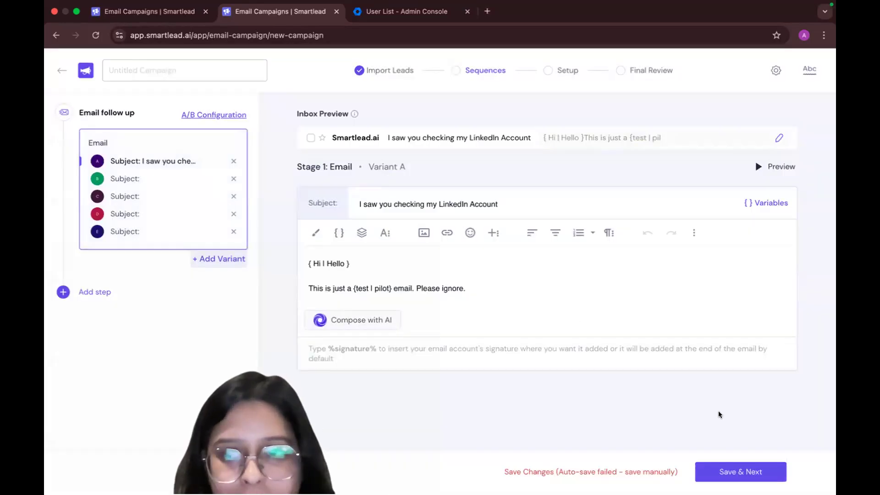
Remove the empty variants B through E from the first email and save the sequence to continue to setup
click(733, 465)
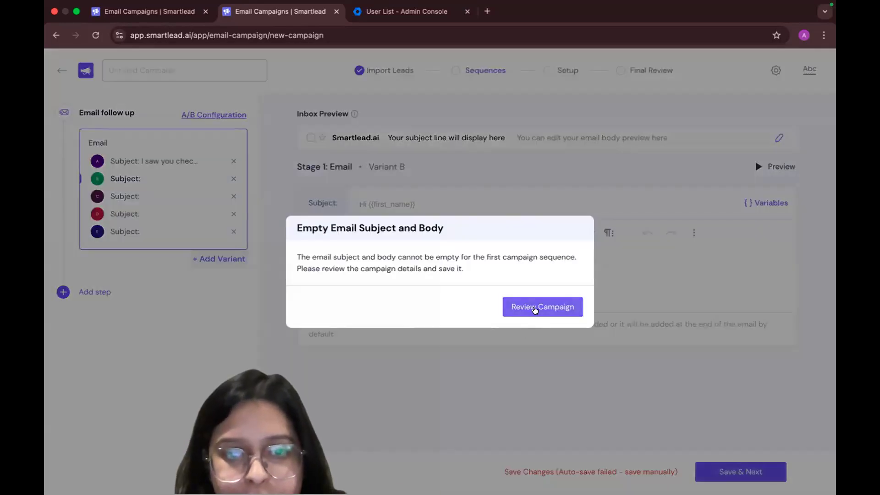
click(534, 308)
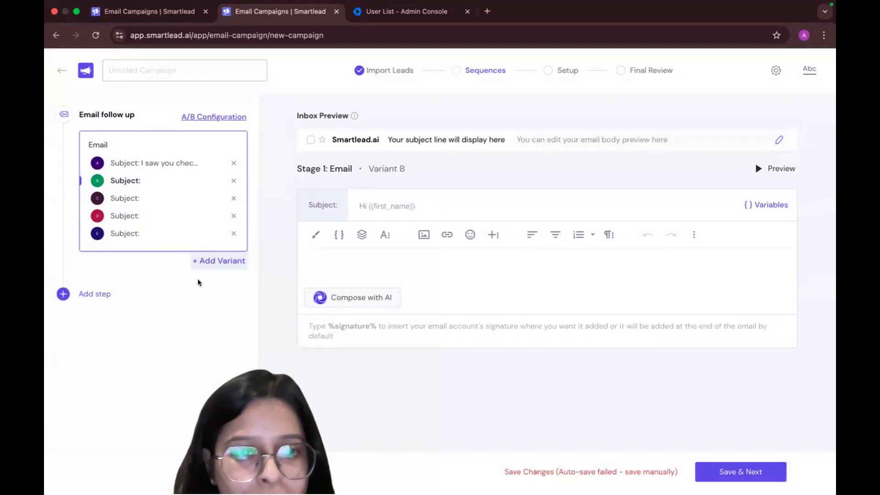
click(229, 231)
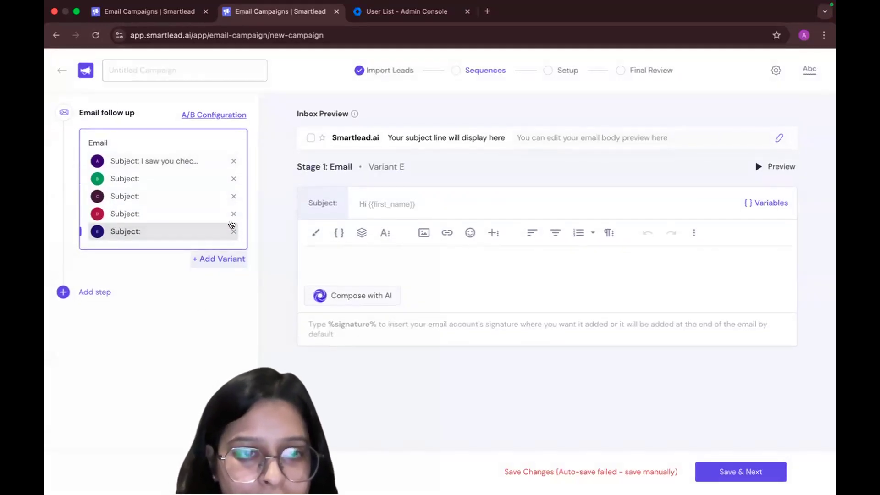
click(233, 214)
click(234, 198)
click(234, 196)
click(231, 183)
click(233, 181)
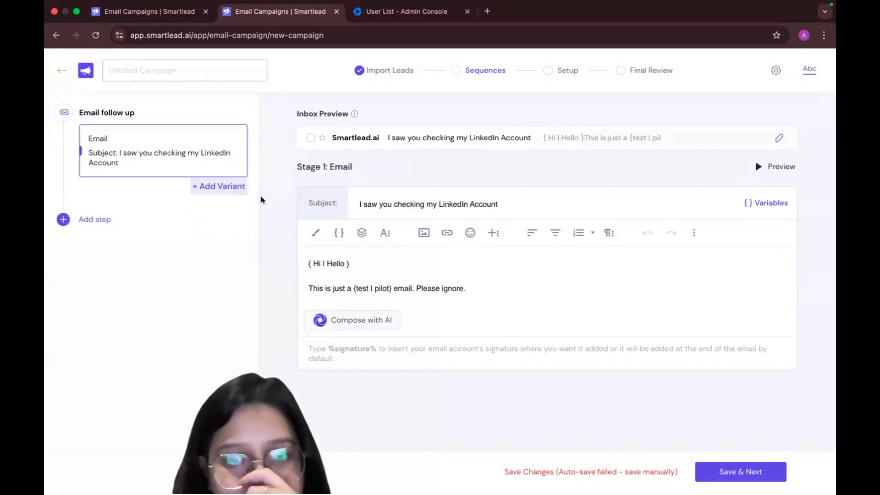
click(751, 479)
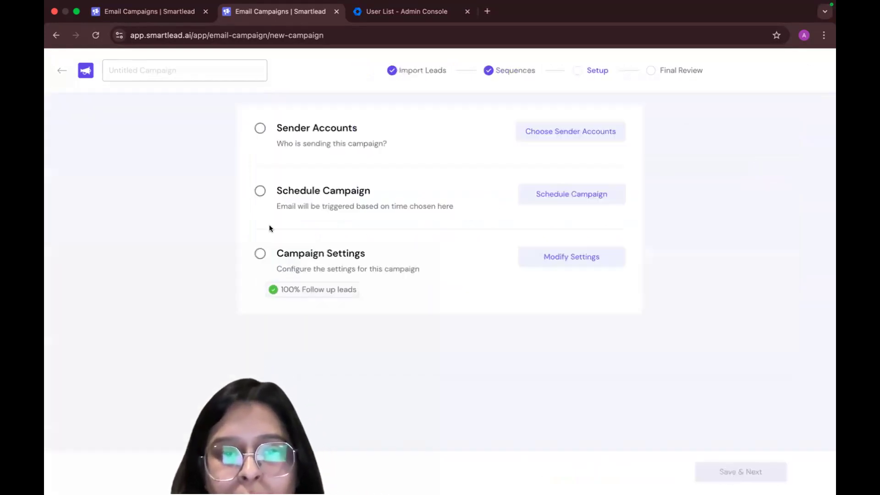
Choose the hiautoleadx.com and autoxlead.com accounts with 100% warmup reputation as the campaign's sender accounts and save them
click(259, 129)
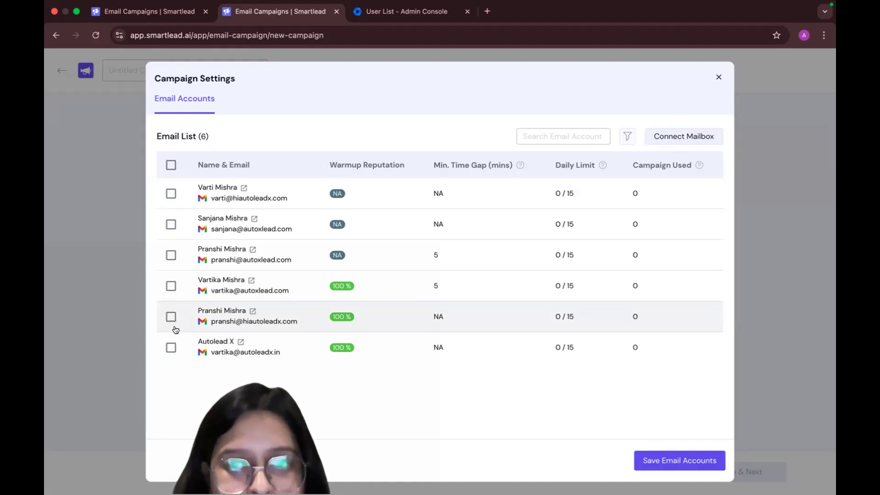
click(171, 348)
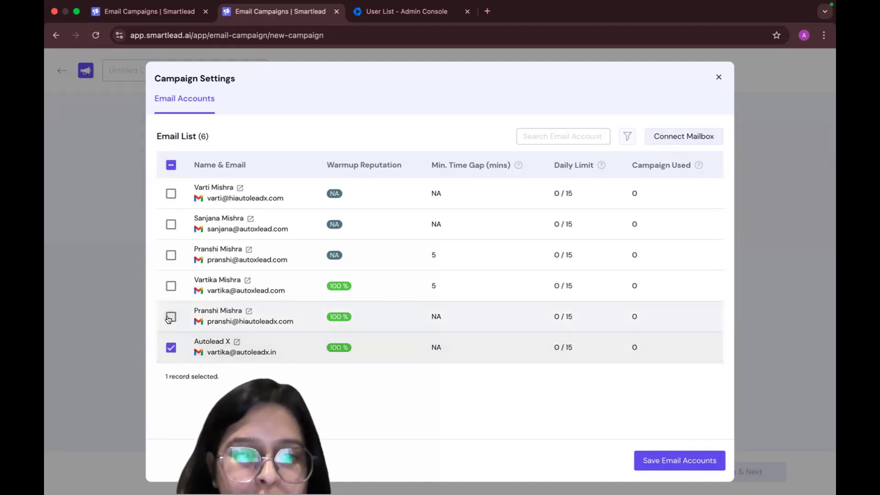
click(170, 348)
click(170, 316)
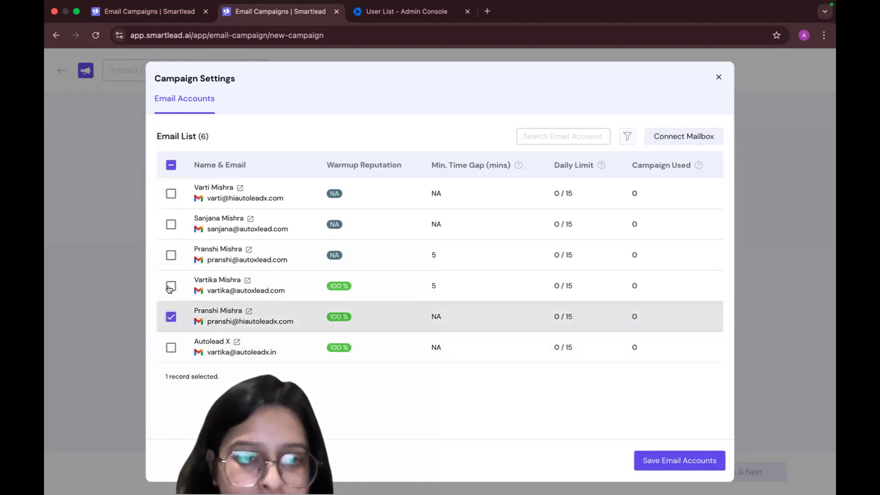
click(170, 287)
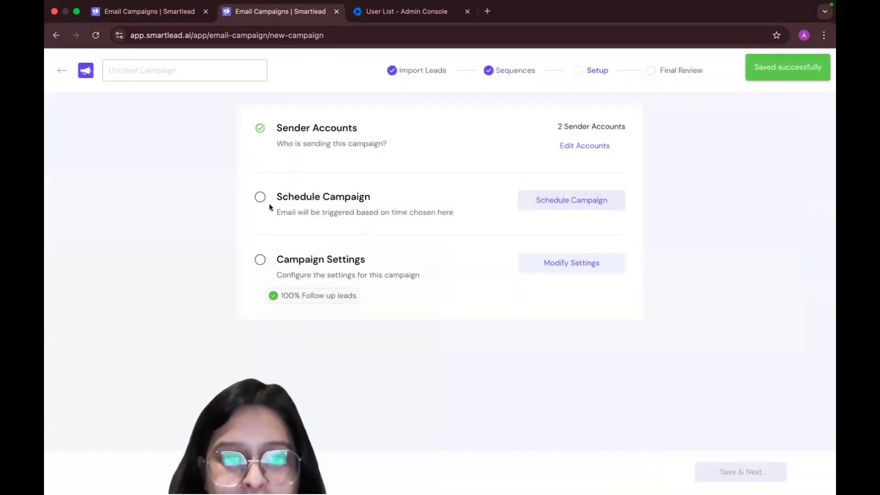
Set the campaign schedule's time zone to Indian/Christmas (UTC+07:00)
click(270, 207)
click(338, 129)
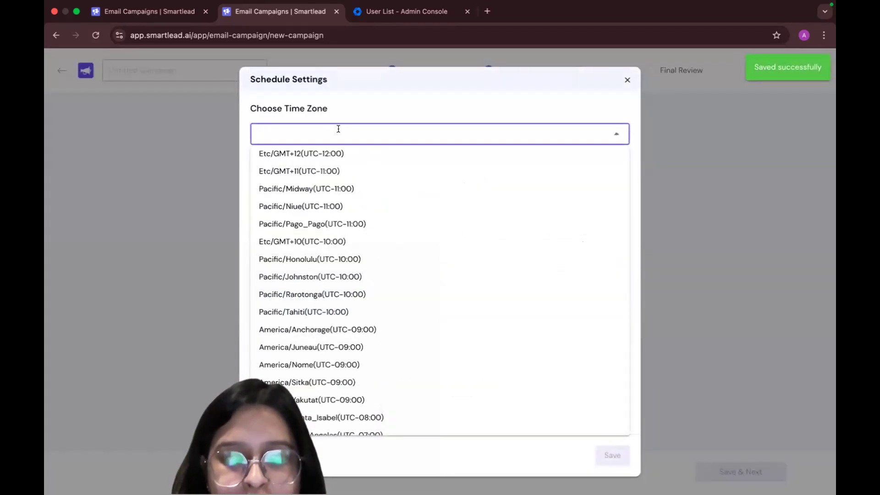
text(IST)
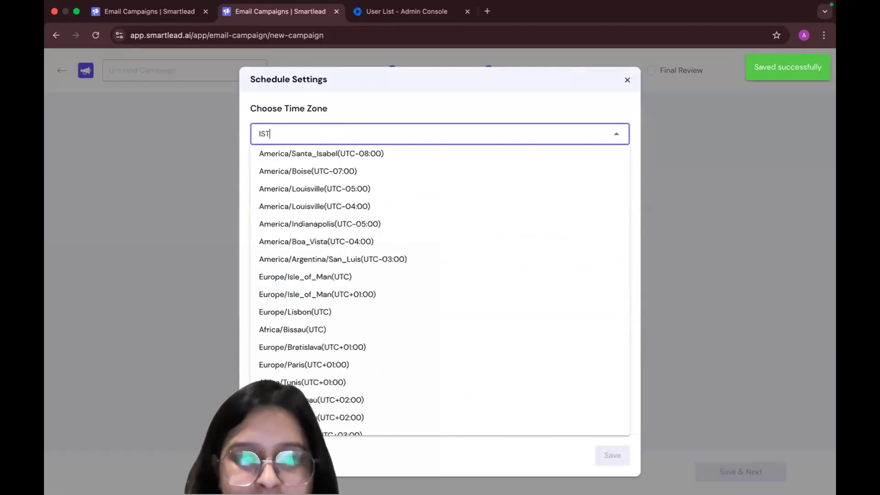
click(312, 187)
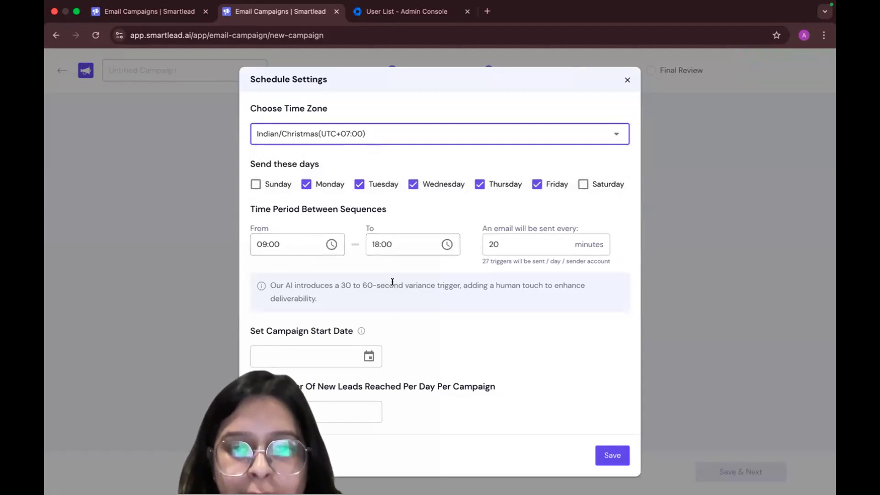
click(517, 240)
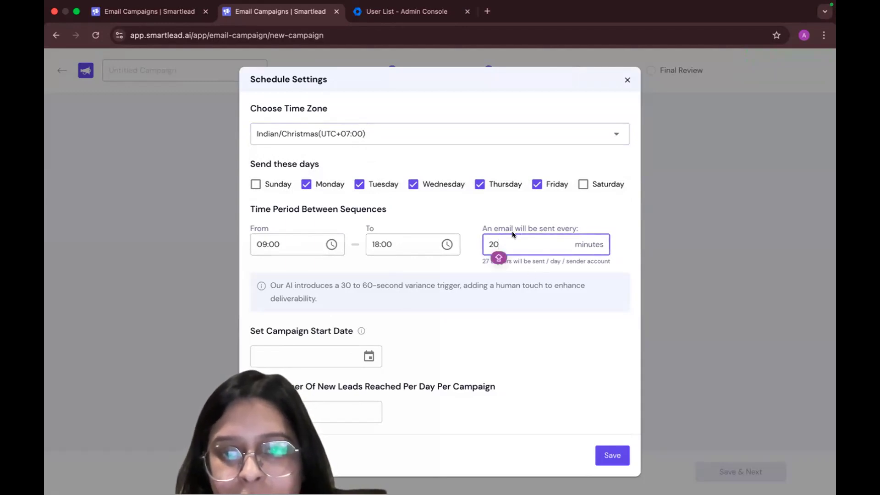
click(511, 283)
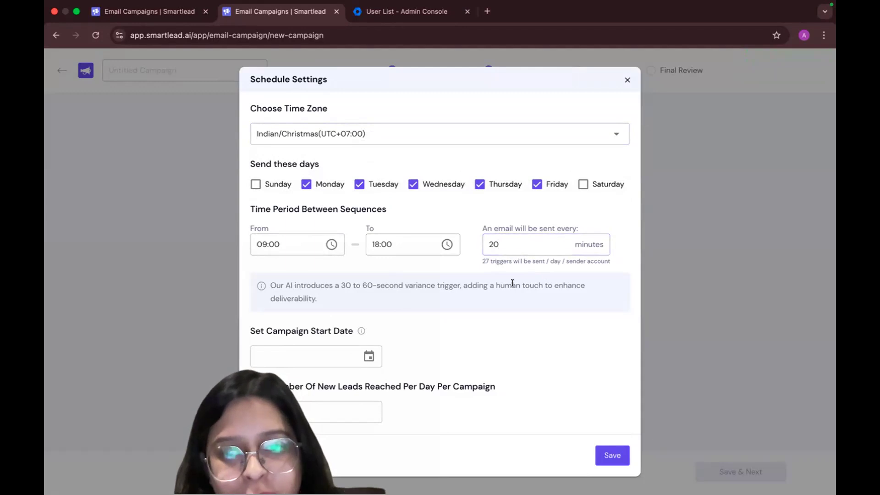
click(518, 236)
click(495, 281)
Set the campaign start date to Tuesday, Nov 18, 2025, and save the schedule settings
click(369, 355)
click(348, 391)
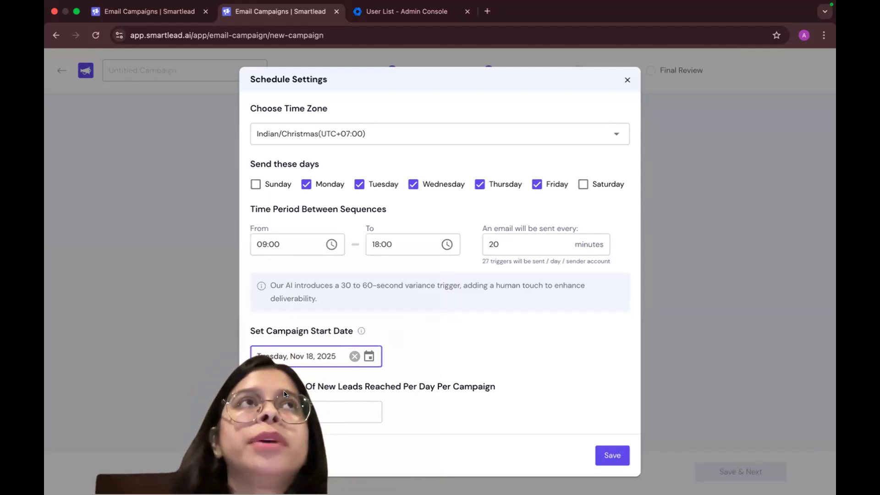
click(296, 417)
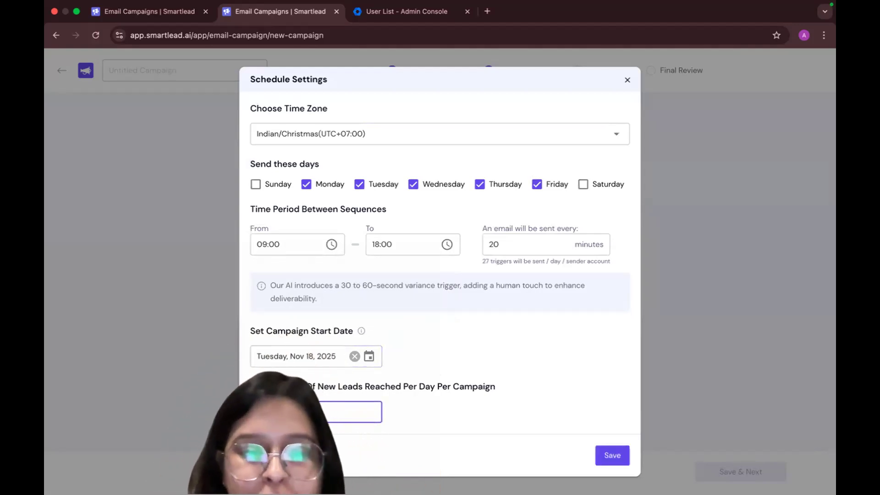
click(489, 421)
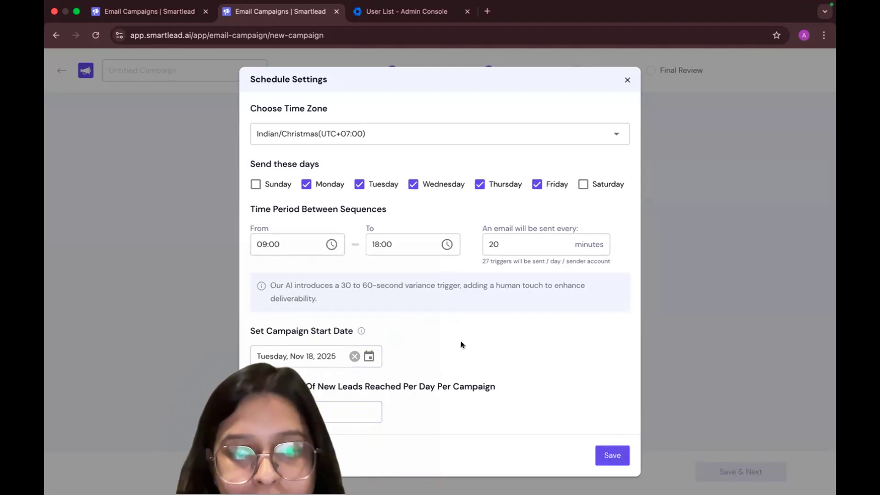
click(609, 451)
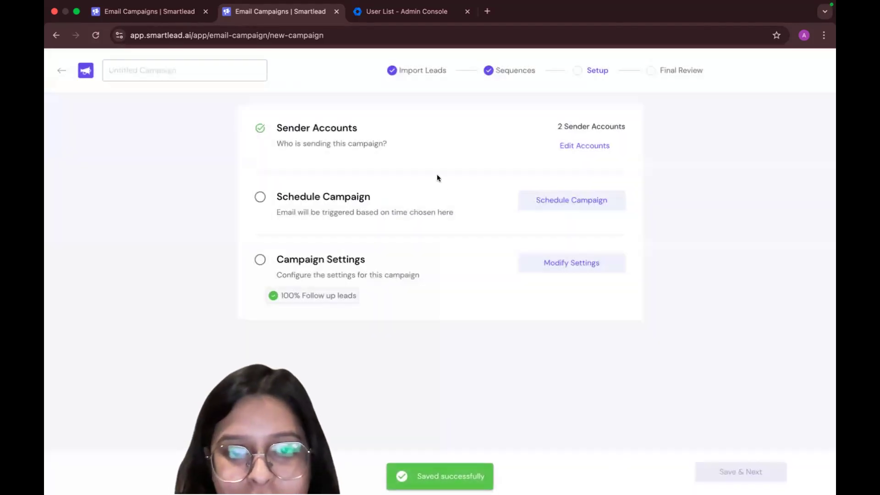
click(260, 197)
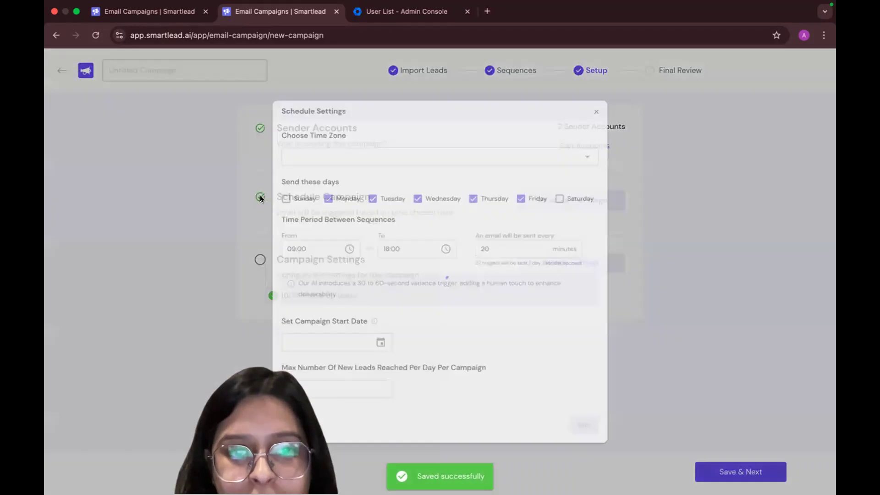
click(609, 454)
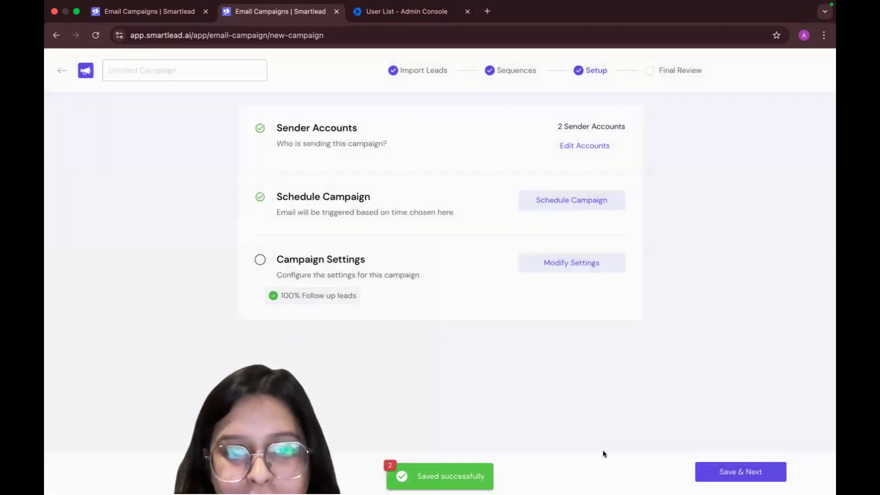
Name the campaign Test in the general campaign settings
click(258, 263)
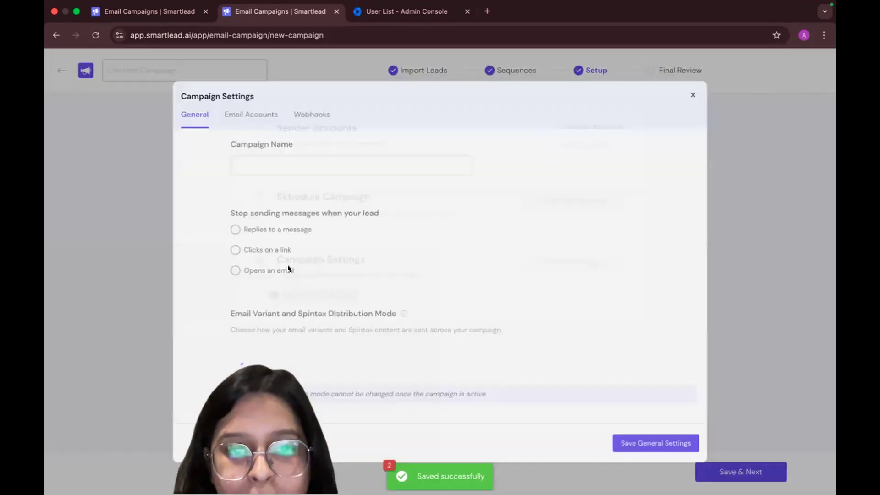
click(252, 151)
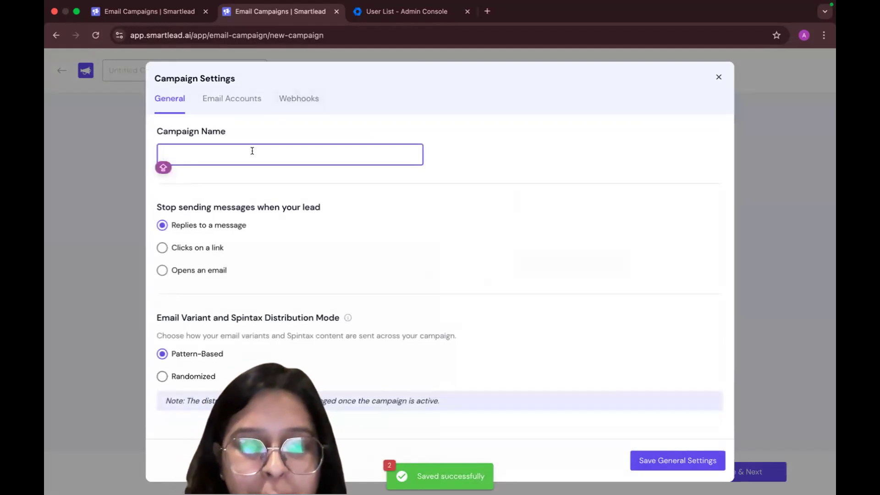
text(Test)
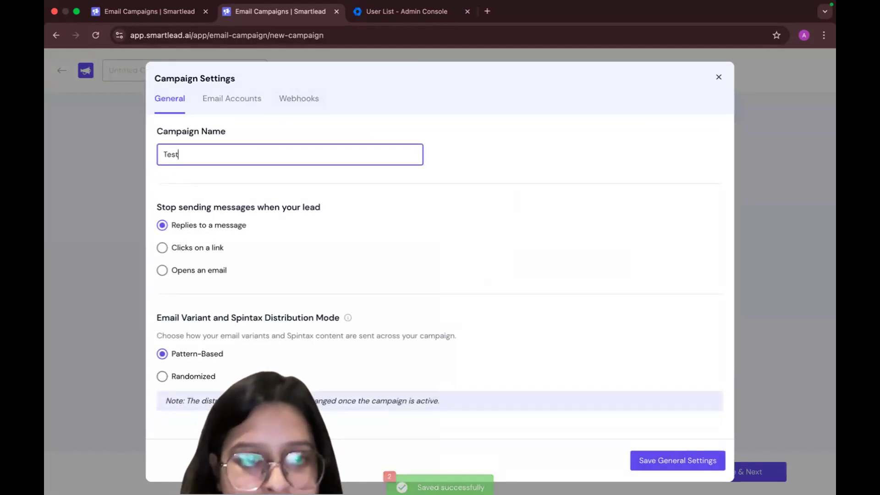
click(326, 270)
Look through the campaign's email account and webhook settings, ending back at the general settings
click(224, 95)
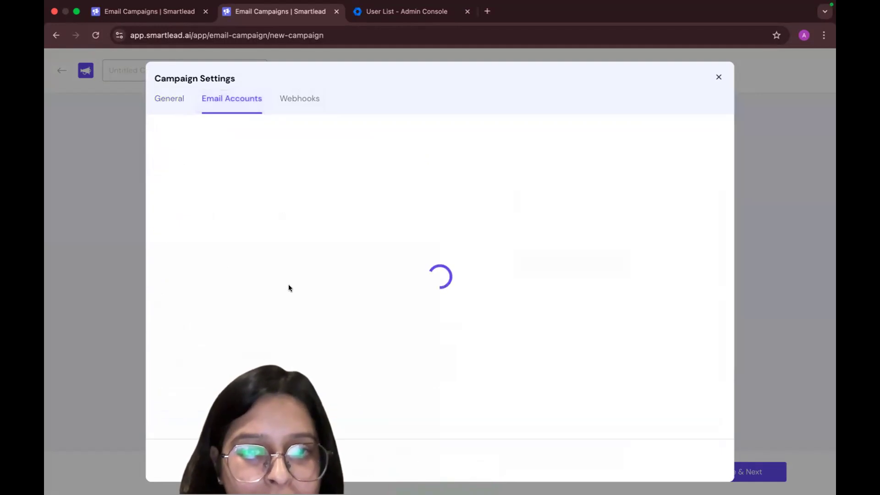
click(289, 97)
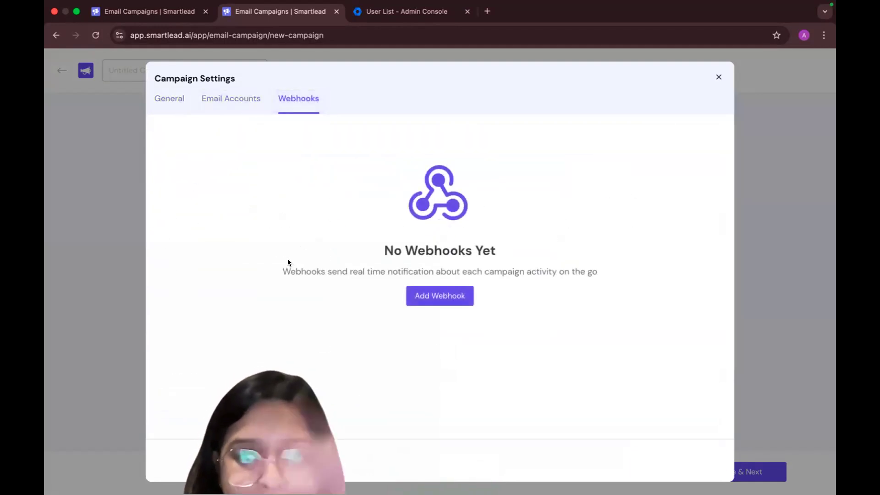
click(179, 103)
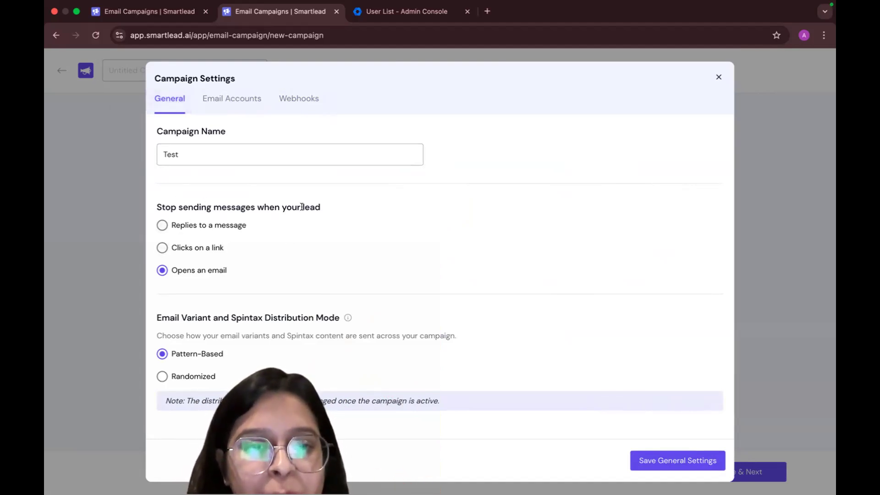
Stop sending messages when the lead replies to a message, and set the variant and spintax distribution mode to Randomized
click(182, 225)
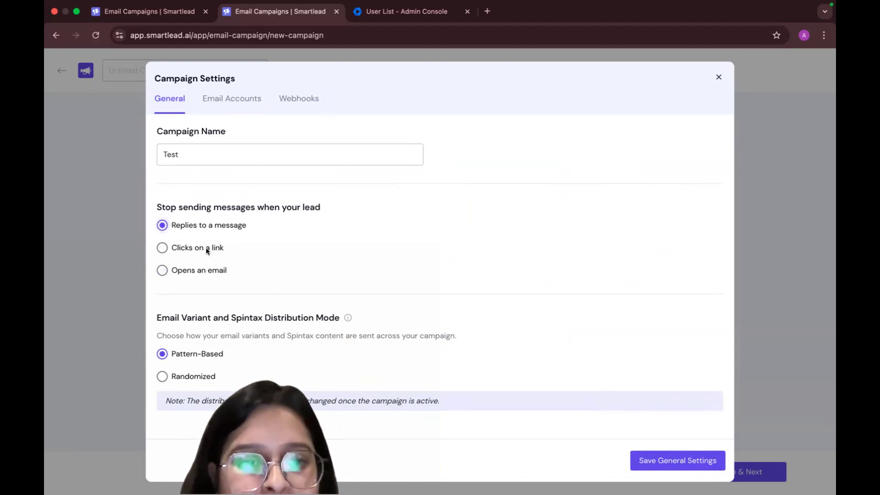
scroll(197, 344, down, 4)
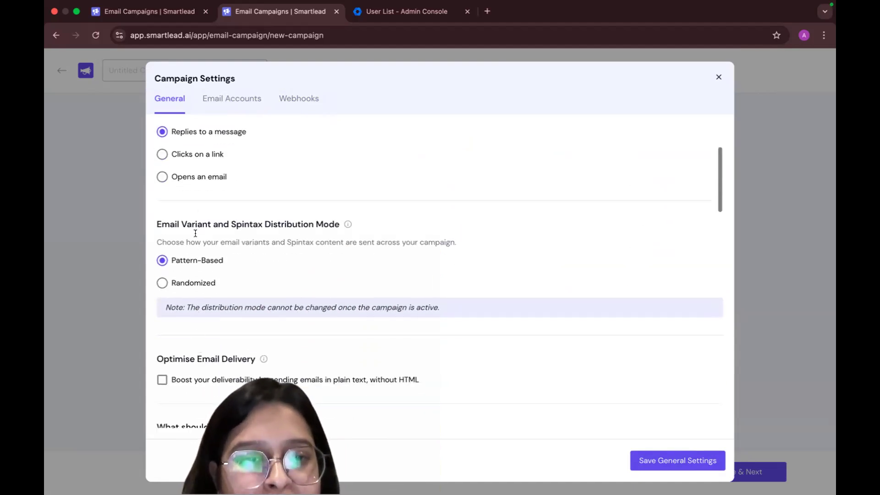
click(198, 283)
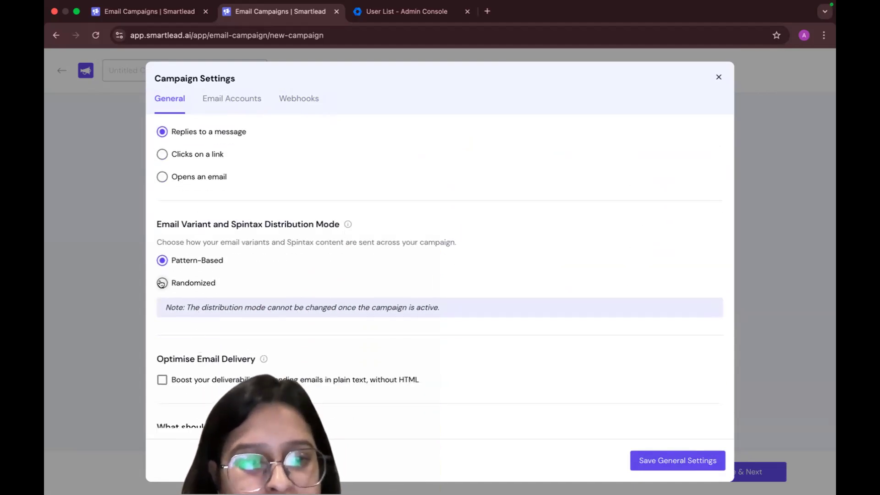
Examine the general settings for email delivery, tracking, SmartServer assignment, sending priority and company-level auto-pause
scroll(324, 376, down, 5)
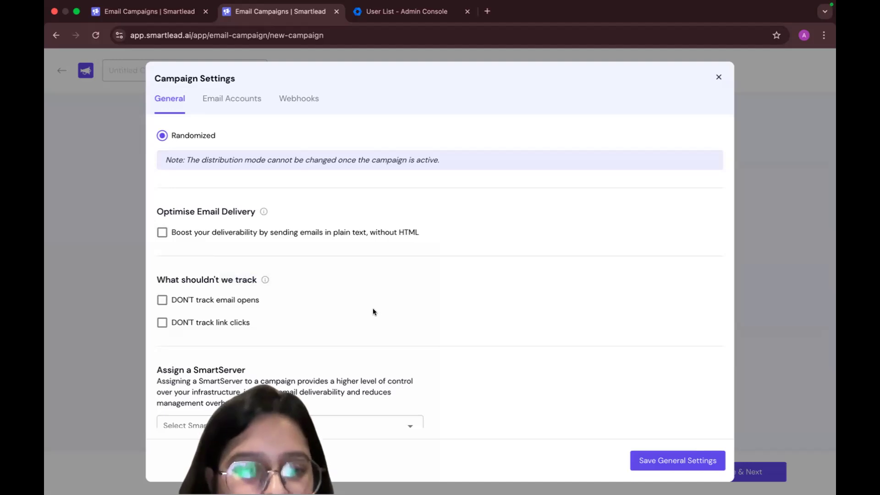
scroll(241, 287, down, 2)
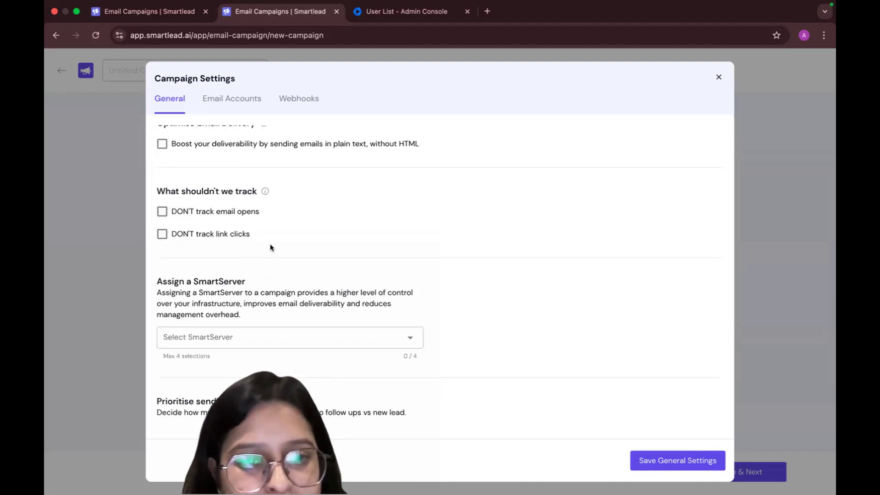
scroll(266, 295, down, 1)
scroll(266, 295, down, 1)
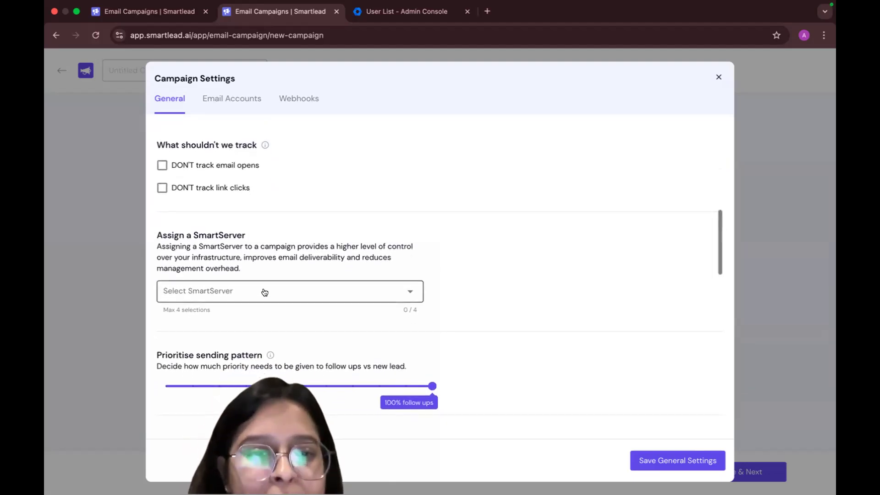
scroll(266, 294, down, 2)
scroll(302, 341, down, 1)
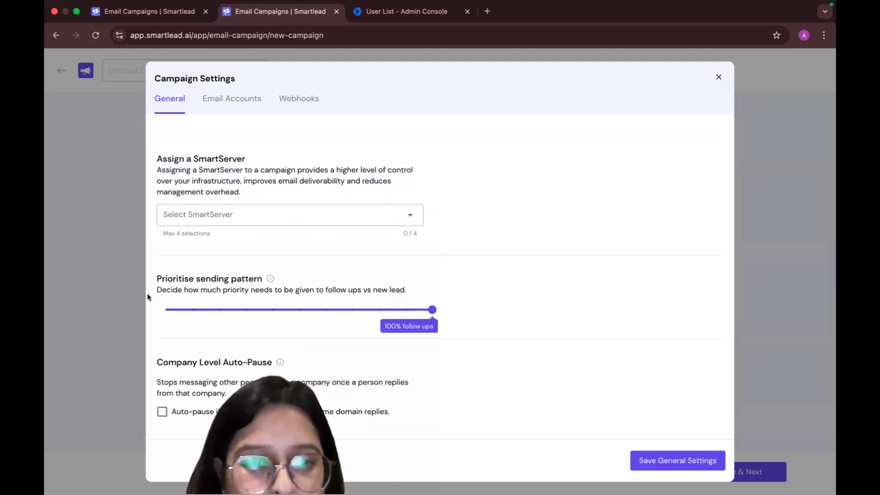
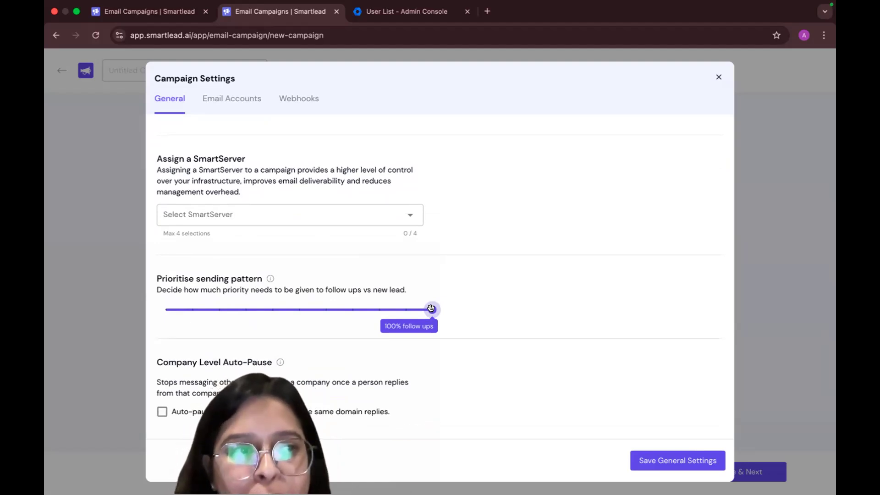
Set the sending priority to 30% follow-ups and 70% new leads, and read the company-level auto-pause description
drag(431, 308, 241, 309)
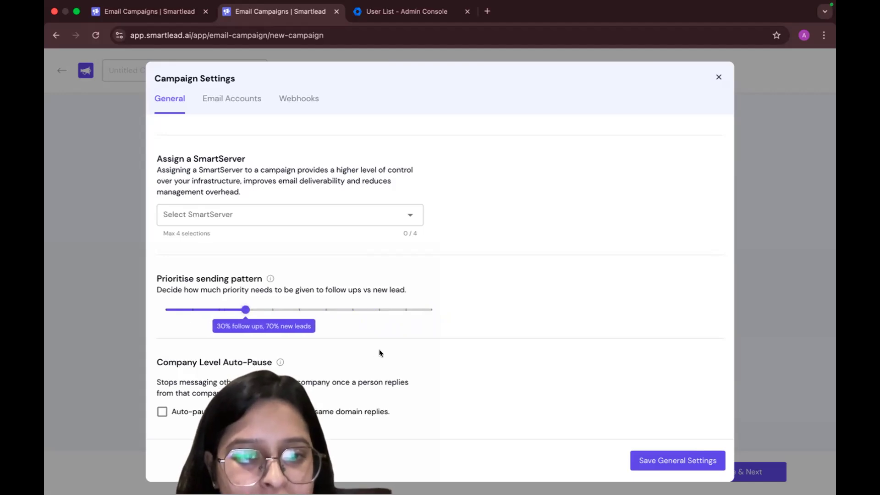
scroll(380, 351, down, 5)
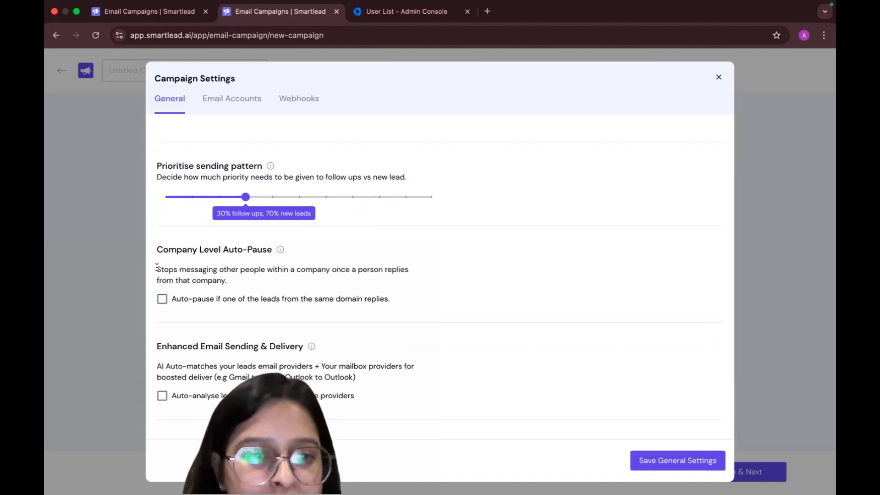
drag(183, 271, 227, 281)
scroll(222, 280, down, 2)
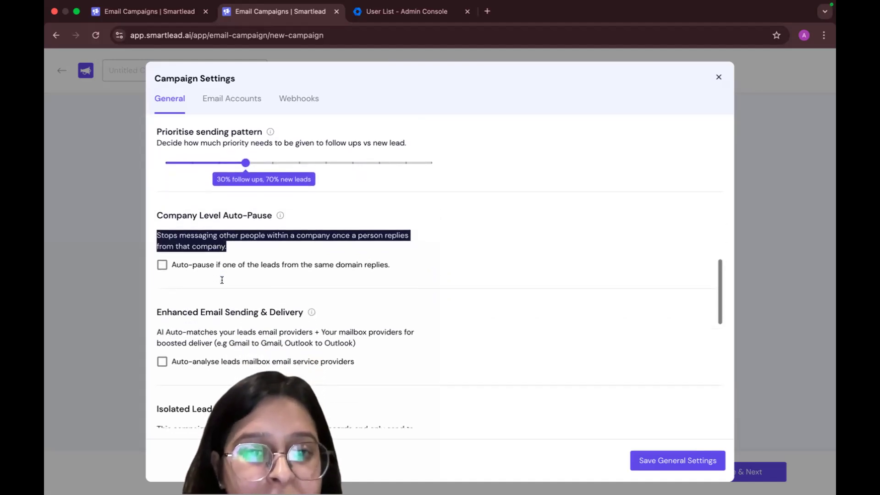
click(295, 228)
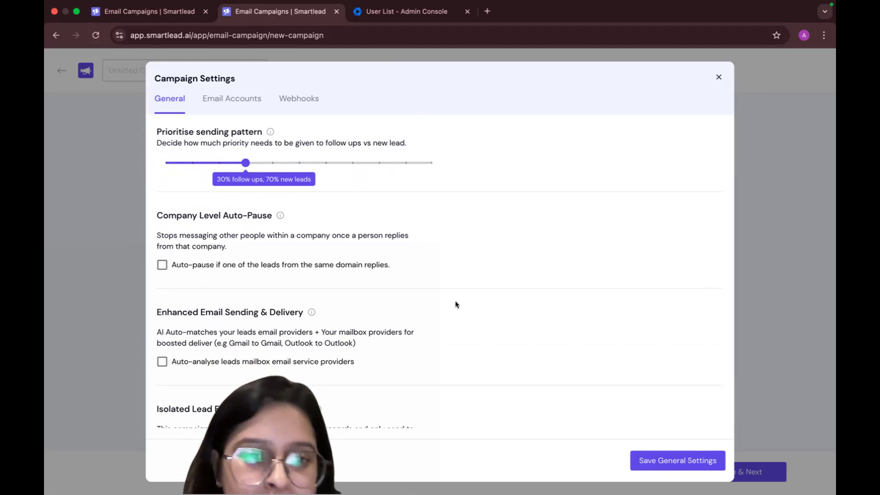
Examine the general settings for enhanced email sending and delivery and for isolated lead email provider sending
scroll(456, 304, down, 2)
scroll(456, 304, down, 3)
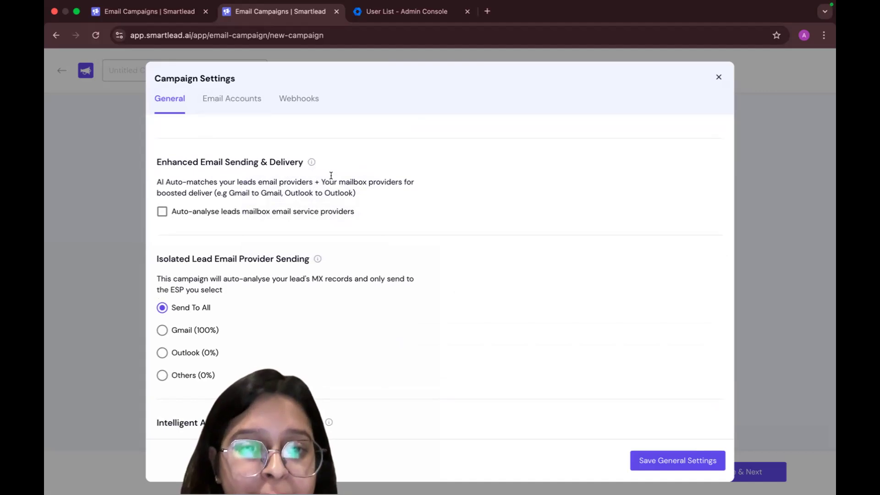
drag(323, 177, 213, 191)
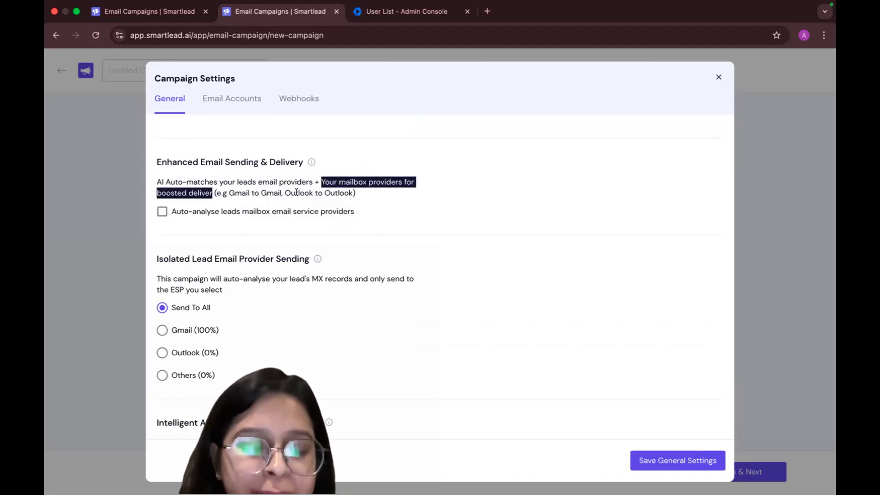
click(343, 213)
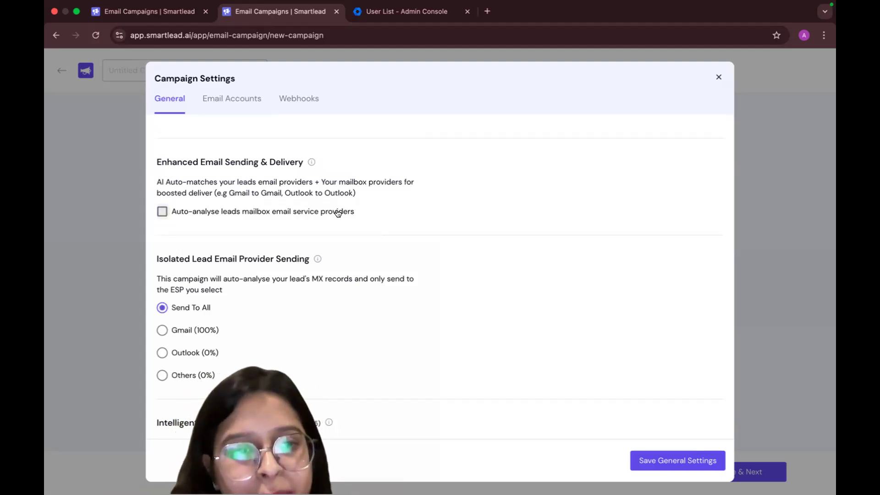
scroll(338, 213, down, 2)
scroll(338, 213, up, 2)
scroll(338, 213, down, 1)
scroll(338, 213, down, 3)
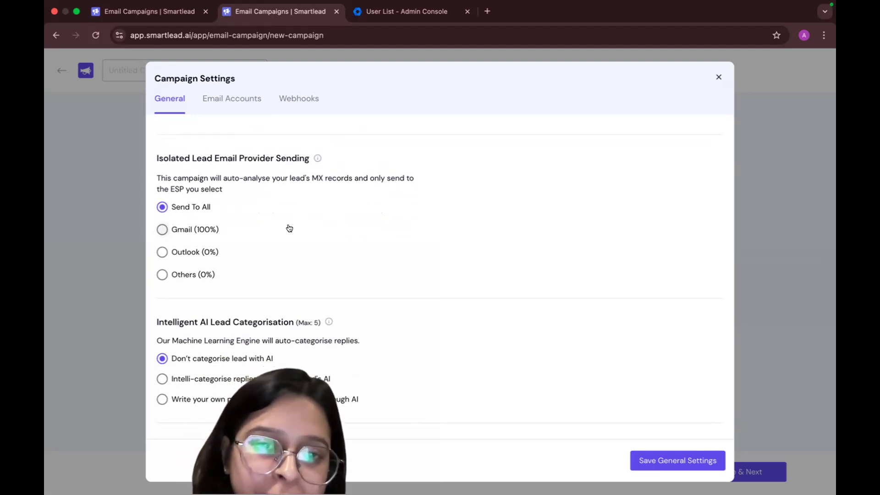
Categorise replies using Smartlead's AI as Not Interested, Do Not Contact, Out Of Office, Wrong Person and Meeting Request, automatically restarting OOO leads on return
scroll(289, 228, down, 3)
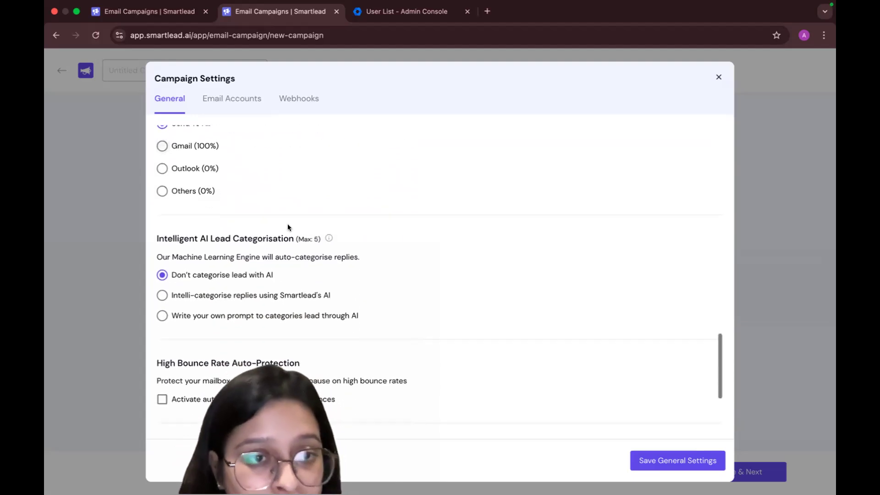
scroll(288, 228, down, 2)
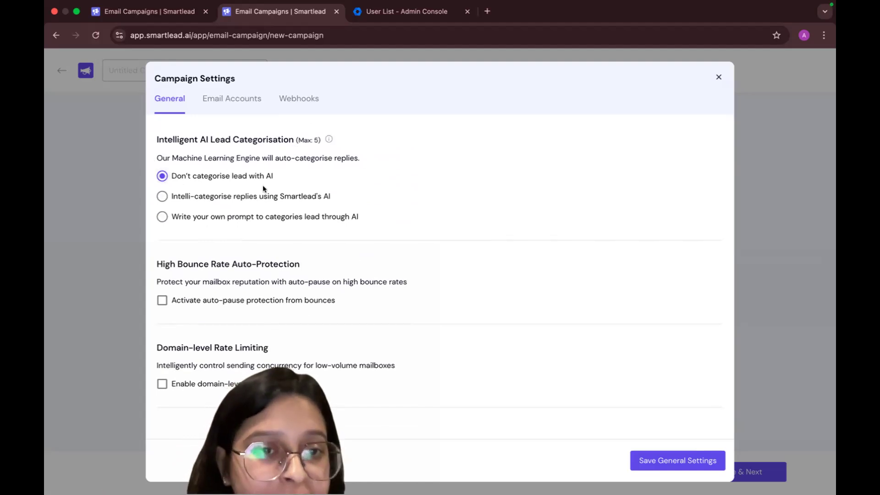
click(194, 201)
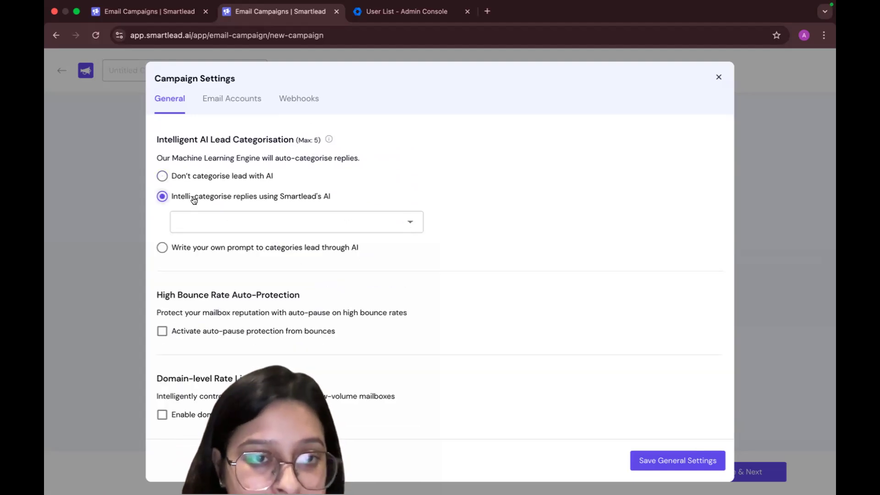
click(255, 218)
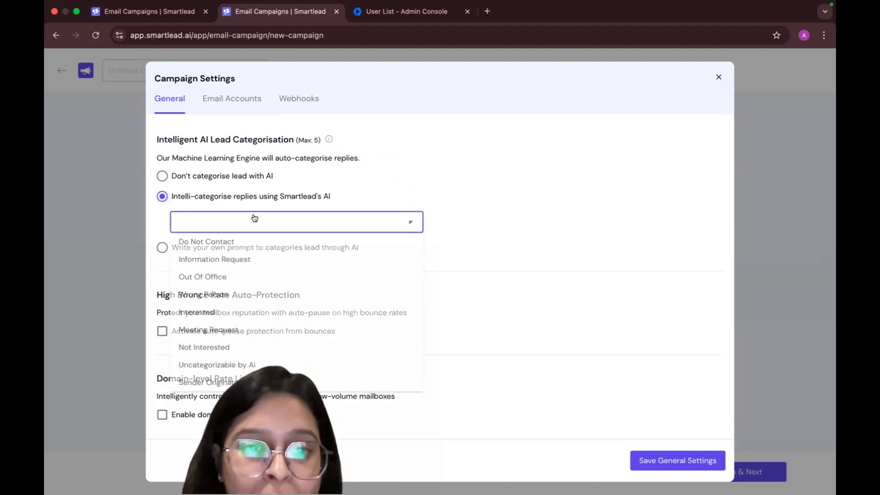
click(241, 352)
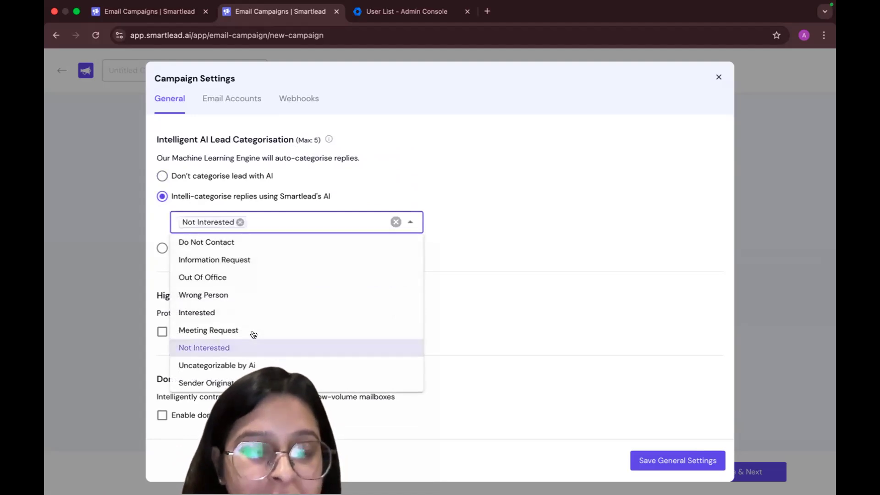
click(332, 249)
click(283, 275)
click(273, 311)
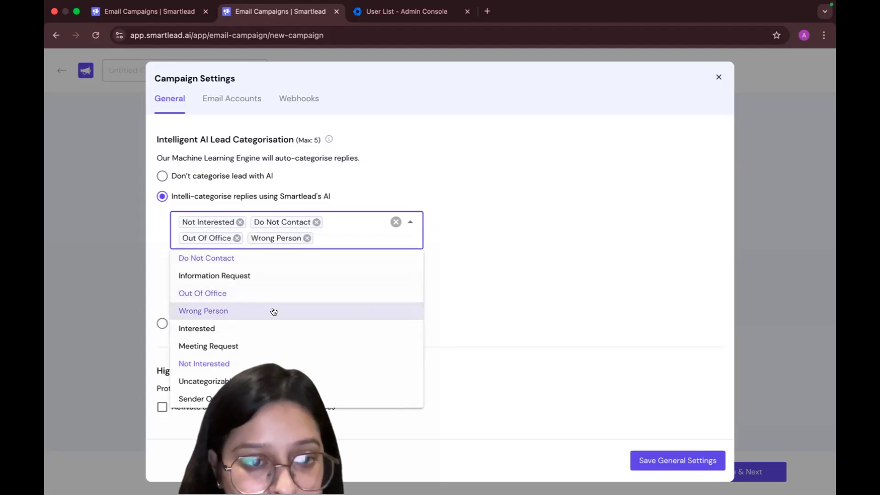
click(271, 344)
click(514, 309)
scroll(246, 267, down, 2)
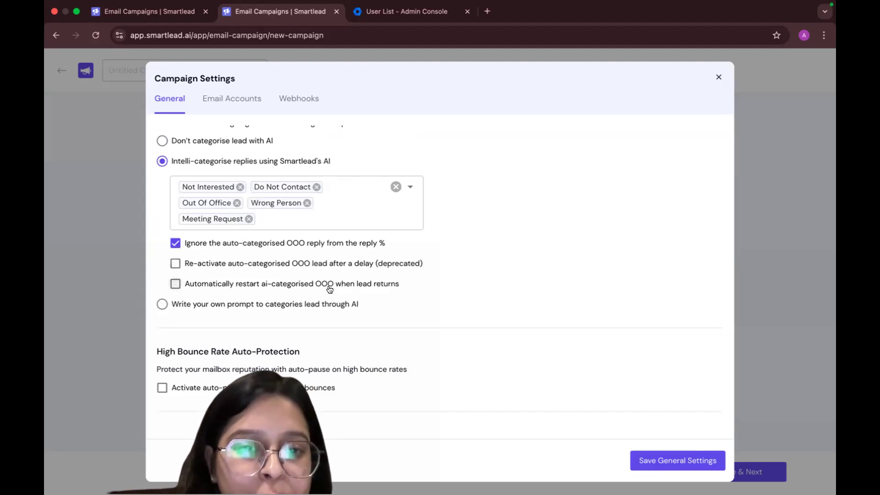
click(379, 282)
Activate auto-pause protection from bounces with a high bounce rate threshold of 2%
scroll(379, 282, down, 3)
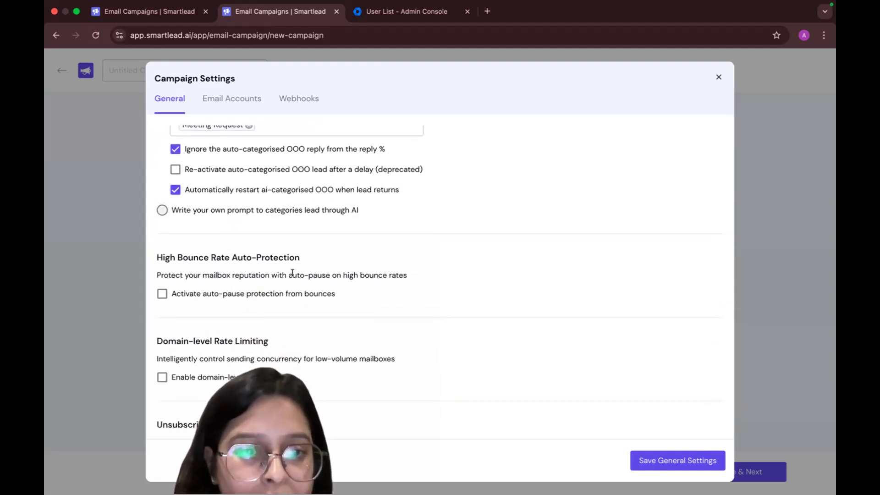
scroll(292, 273, down, 1)
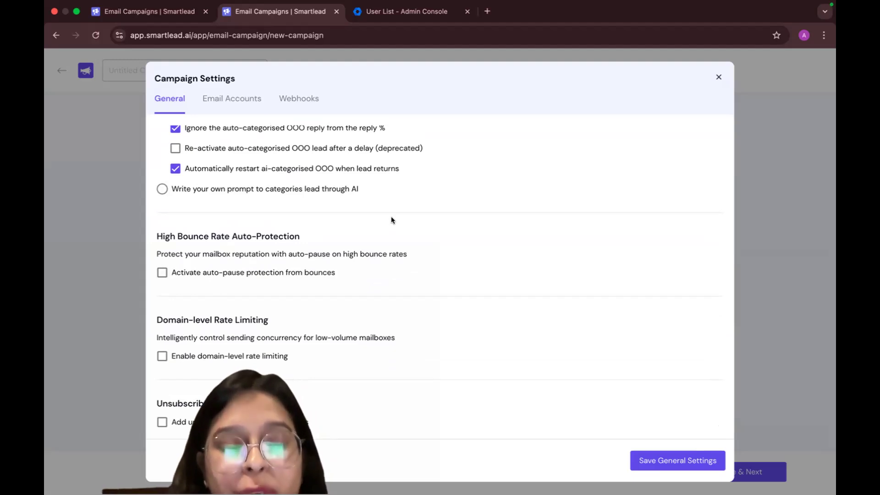
click(162, 272)
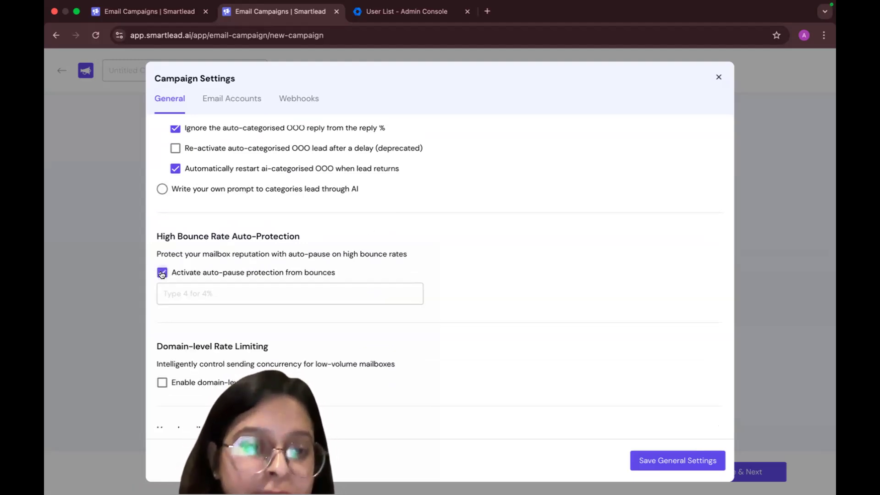
scroll(193, 275, down, 1)
click(196, 263)
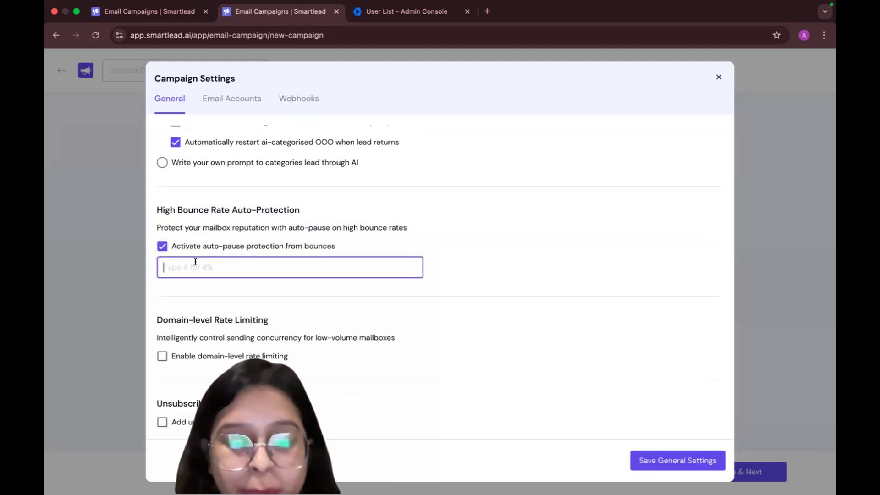
click(240, 293)
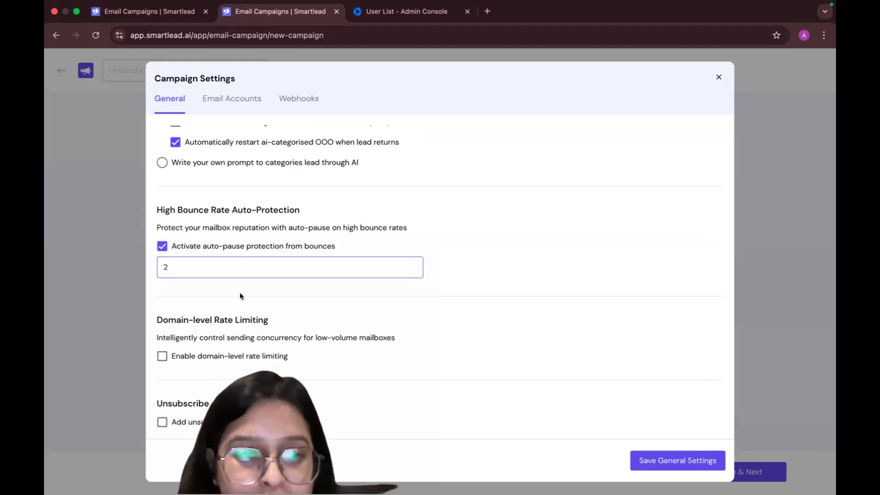
click(206, 265)
text(%)
click(216, 292)
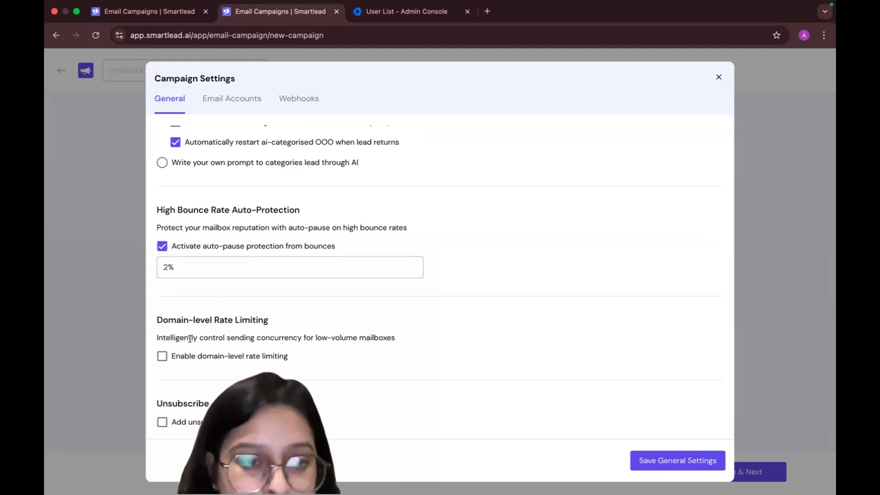
Enable domain-level rate limiting for the campaign and read its description and low-volume sending note
drag(191, 338, 398, 337)
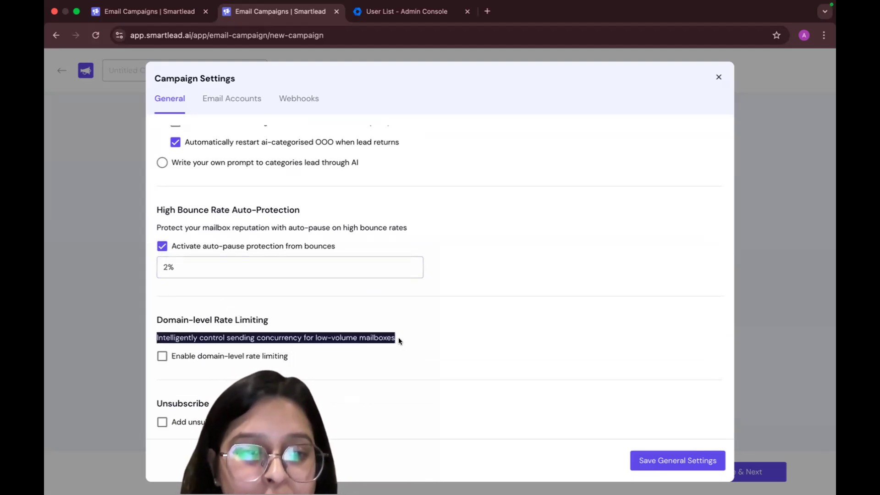
triple_click(381, 338)
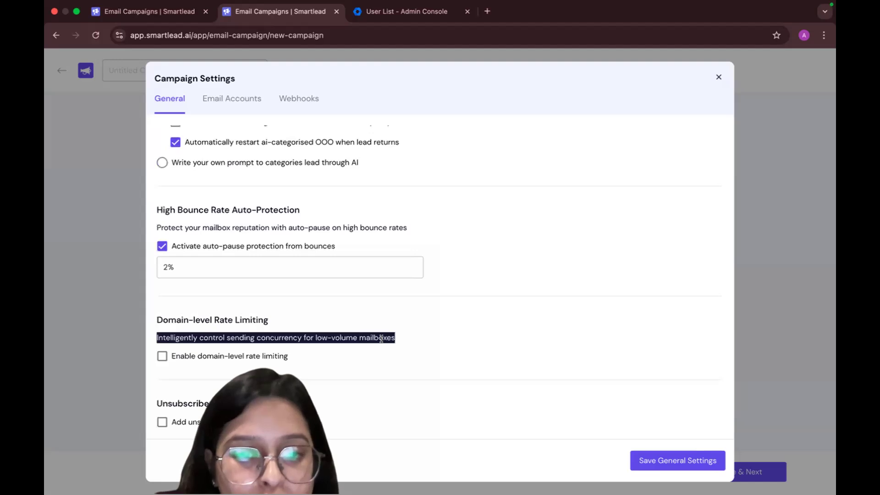
click(228, 356)
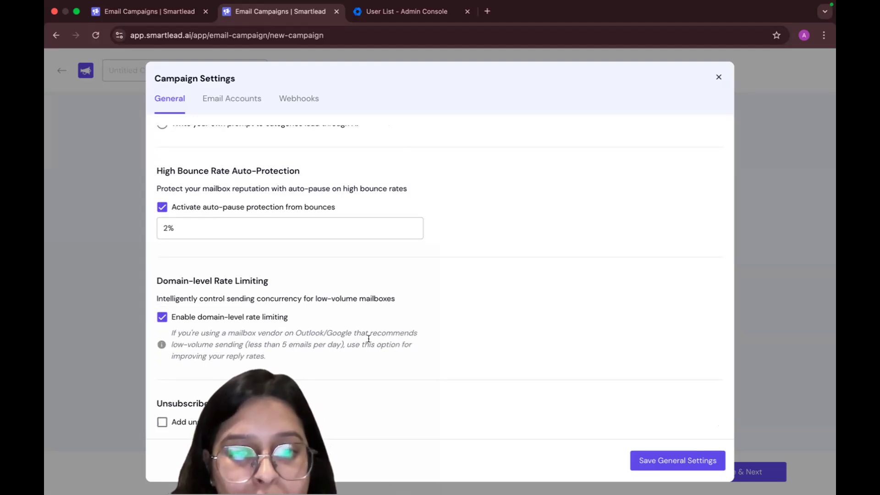
double_click(176, 344)
drag(176, 343, 349, 343)
triple_click(349, 343)
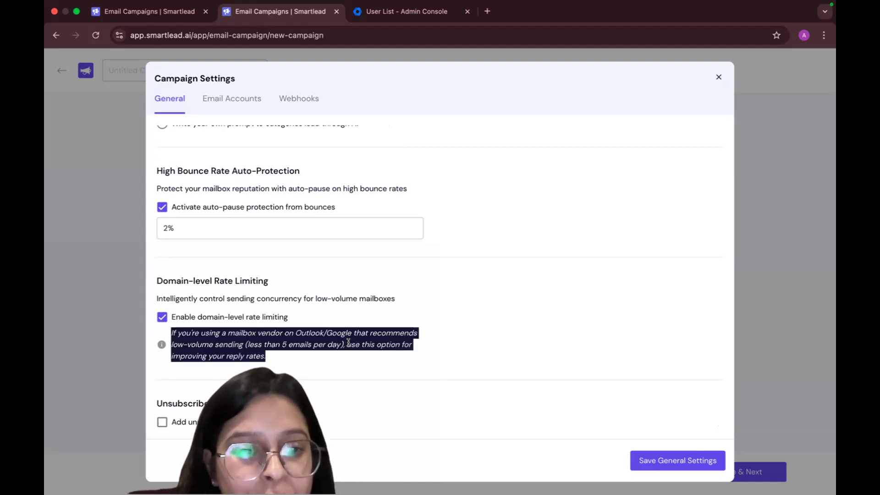
Add an unsubscribe message reading "Unsubcribe" to all of the campaign's emails
click(227, 422)
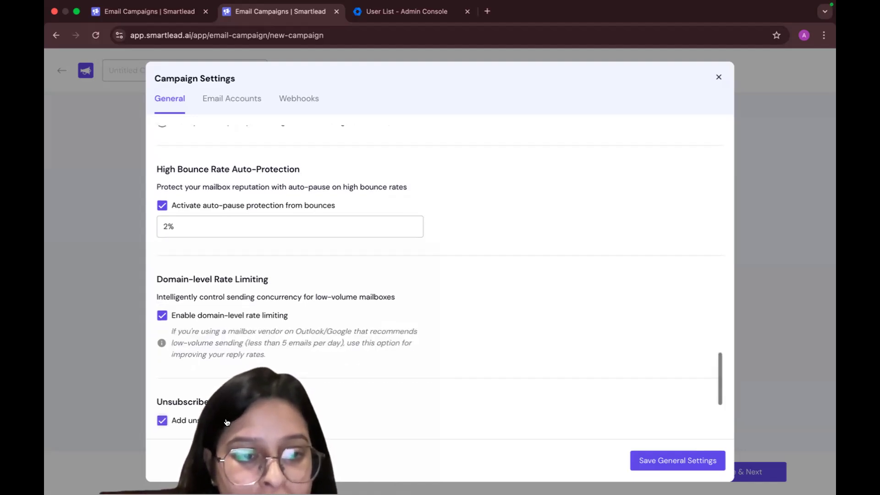
scroll(224, 389, down, 3)
click(233, 317)
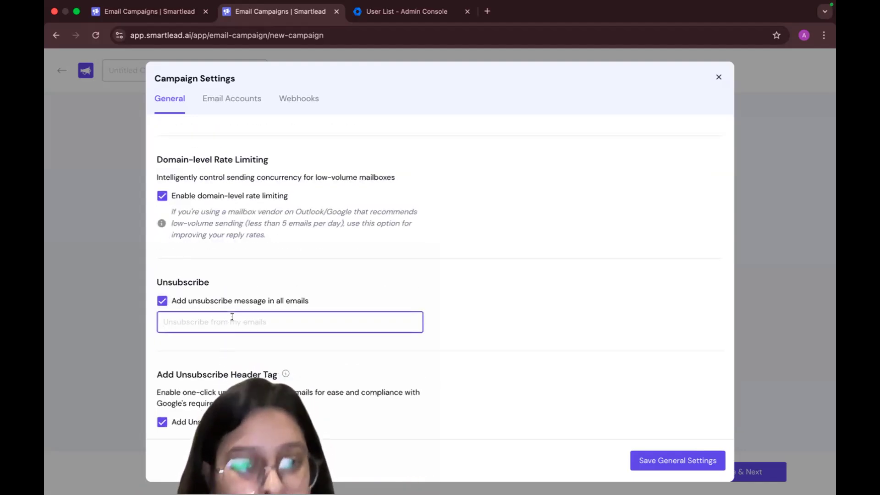
text(Unsub)
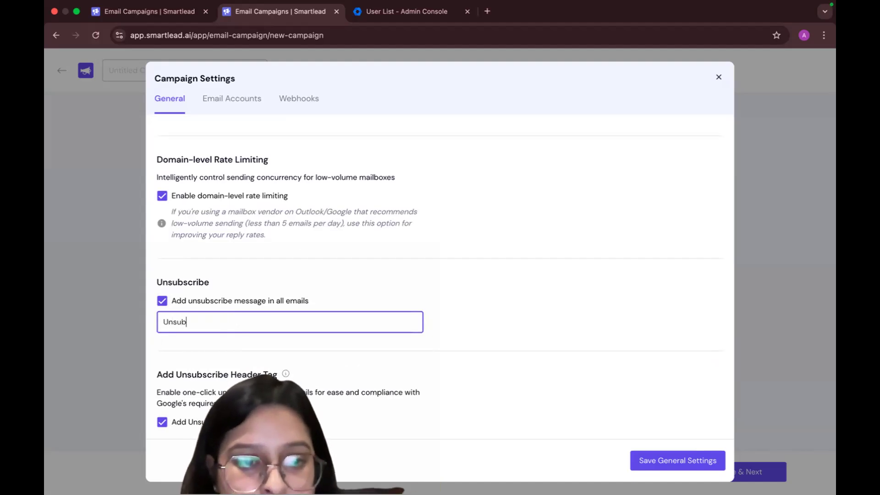
text(cribe)
click(279, 364)
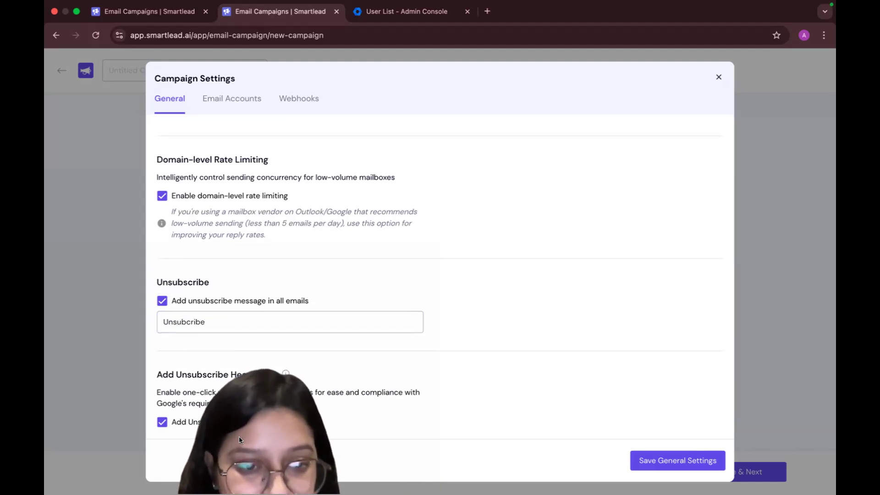
Save the general campaign settings and continue from the setup stage to the campaign's final review
scroll(677, 418, down, 2)
click(676, 459)
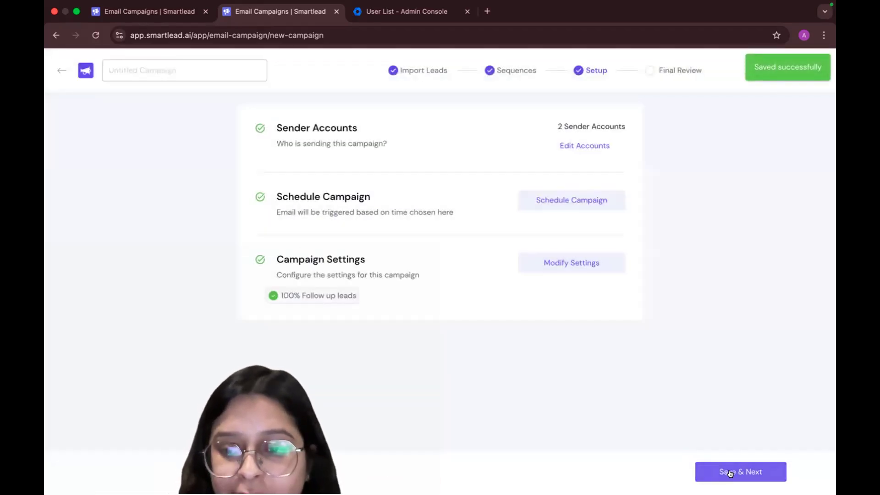
click(730, 473)
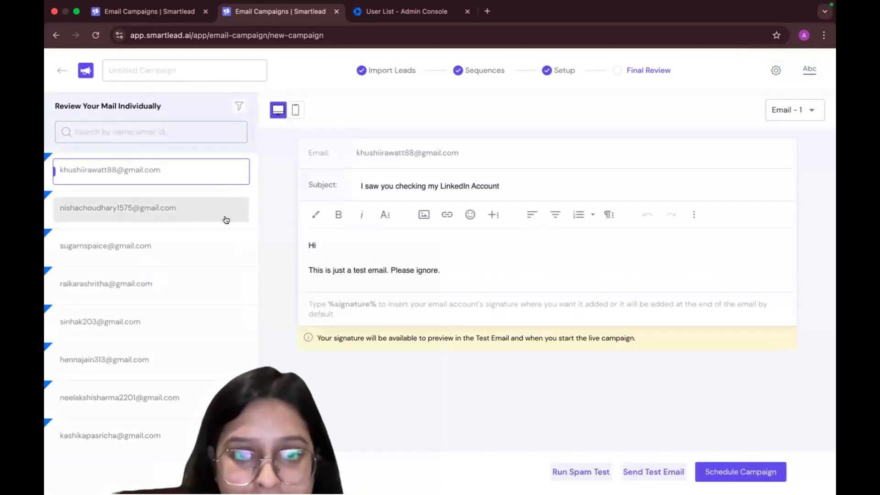
Review the first email individually for several leads, comparing the greeting and body text variants in their previews
click(203, 215)
click(192, 246)
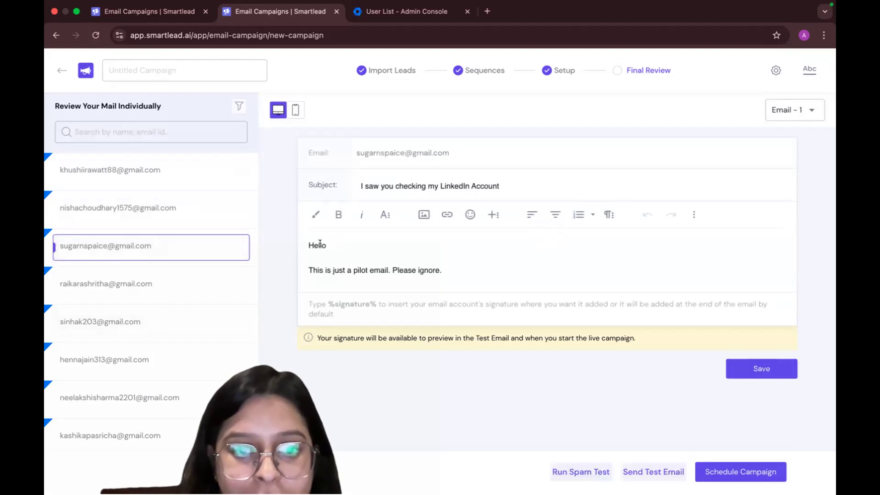
click(366, 271)
click(183, 179)
click(143, 426)
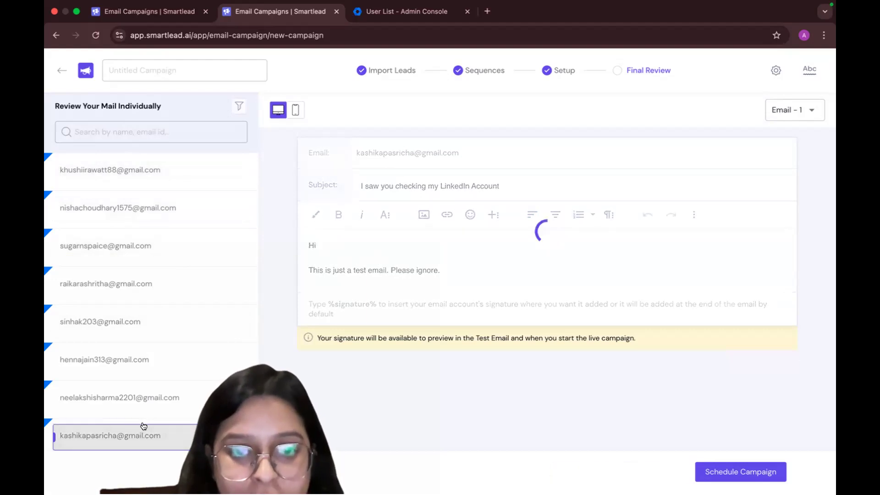
scroll(142, 424, down, 3)
click(148, 264)
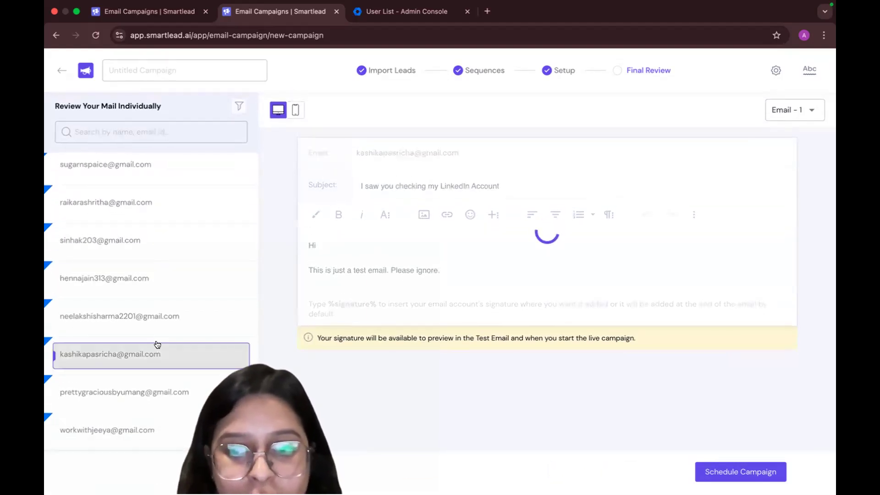
click(156, 351)
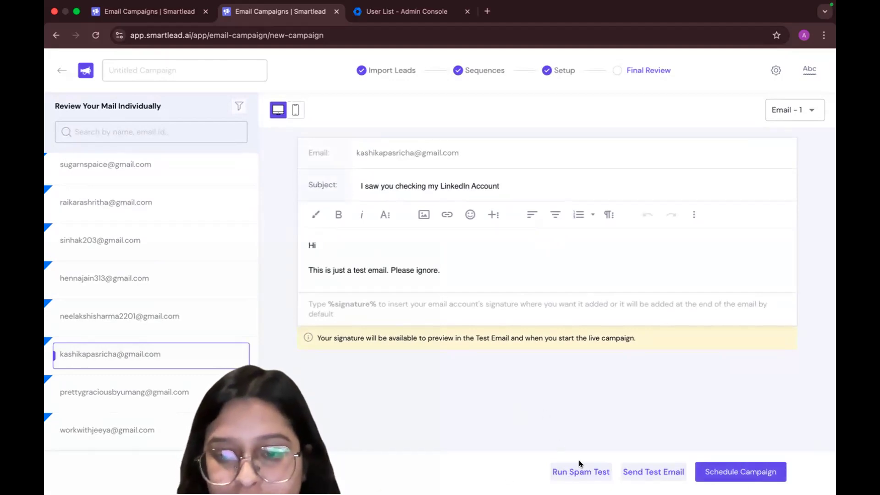
Start a manual spam test for the campaign from its final review and name the test "Spam Test"
click(587, 473)
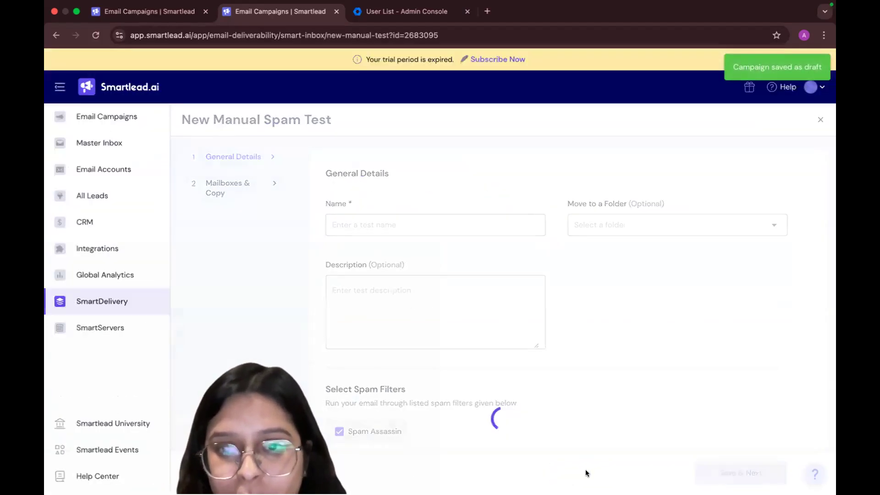
scroll(585, 469, down, 4)
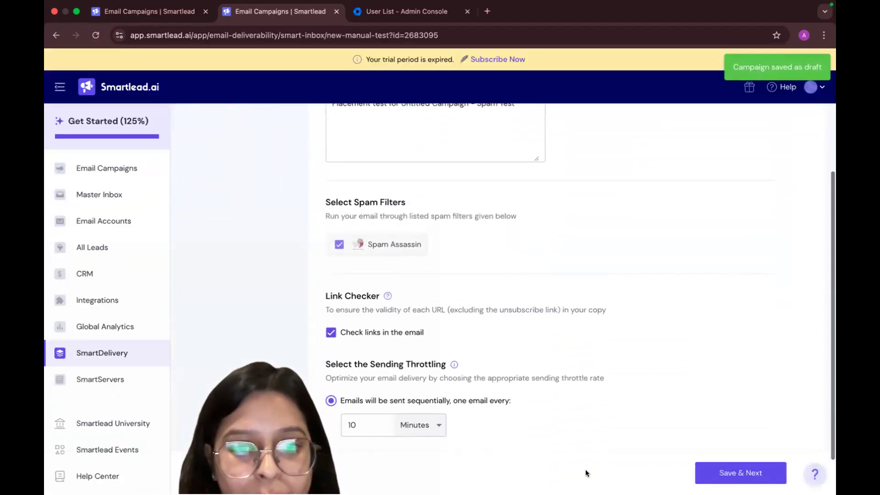
scroll(468, 311, up, 5)
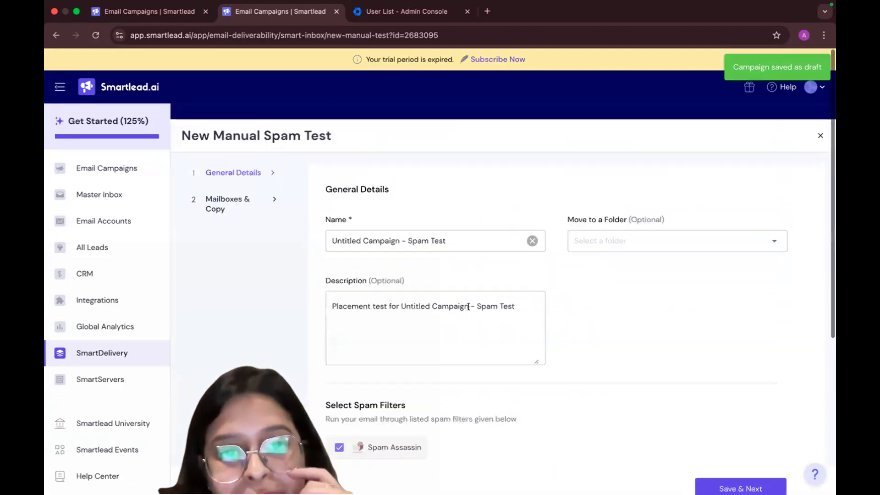
scroll(468, 306, down, 1)
double_click(464, 204)
click(455, 203)
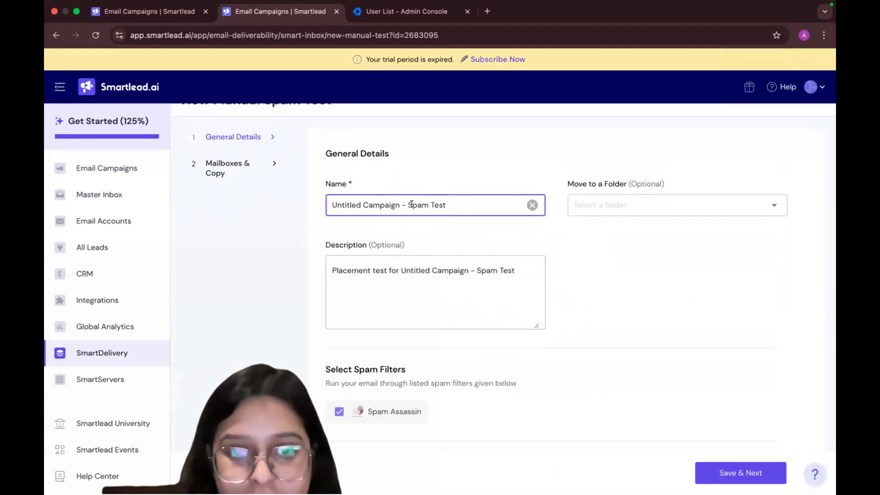
drag(403, 204, 246, 192)
key(BackSpace)
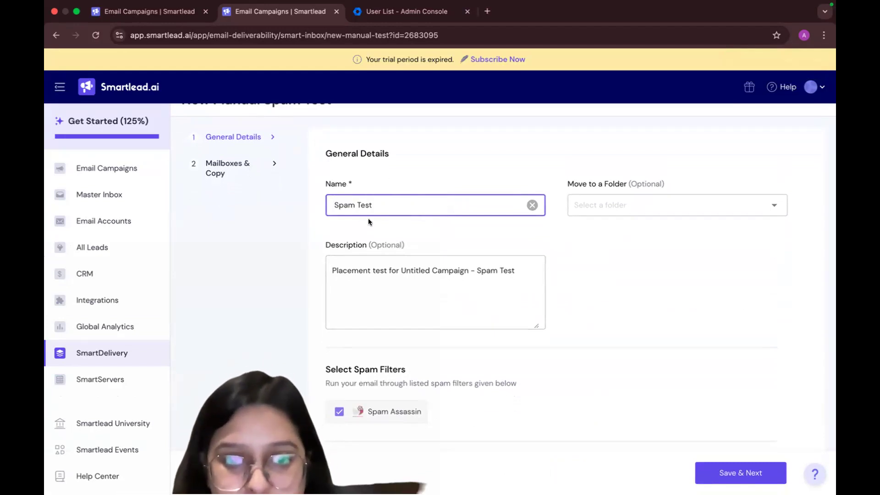
Review the test's spam filter, link checker and sending throttling options, and save the general details with them as they are
scroll(573, 428, down, 1)
scroll(432, 320, down, 4)
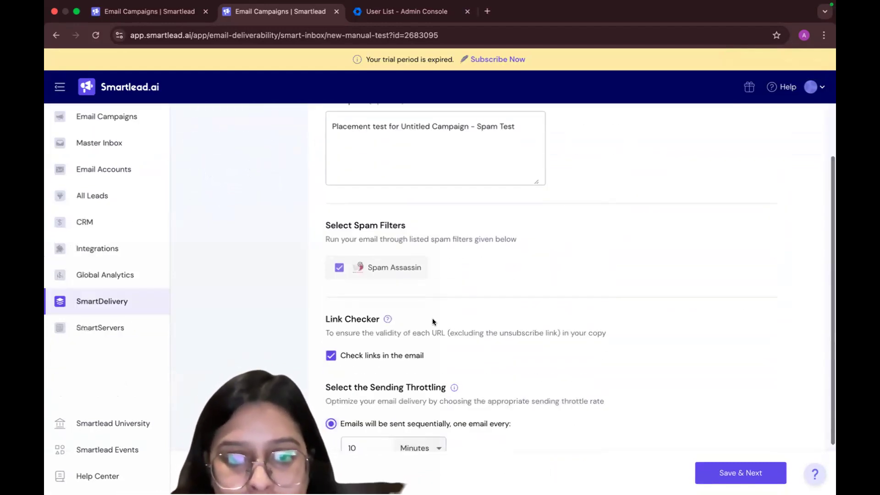
scroll(387, 261, down, 3)
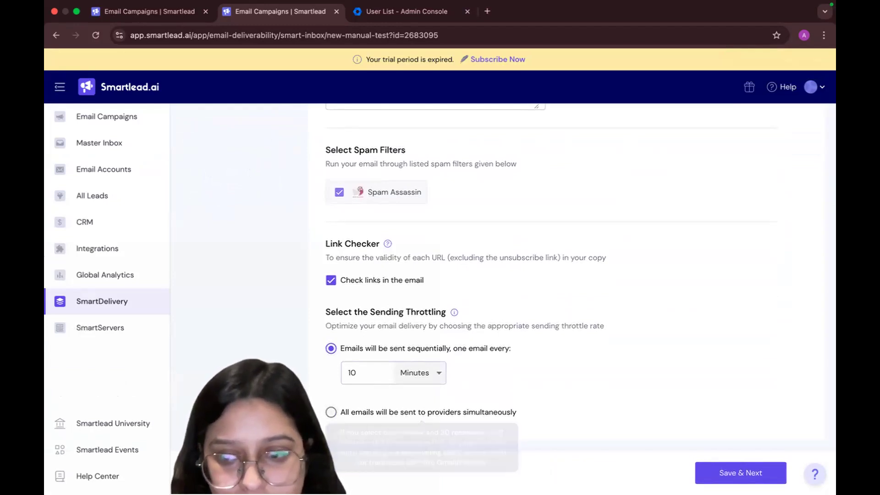
click(724, 480)
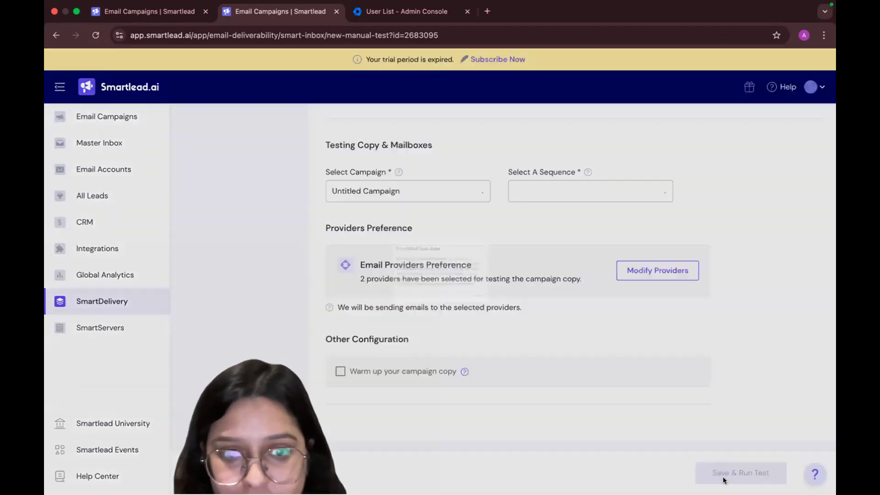
Preview the Sequence 1 email copy of the Untitled Campaign, and save and run the spam test
click(527, 328)
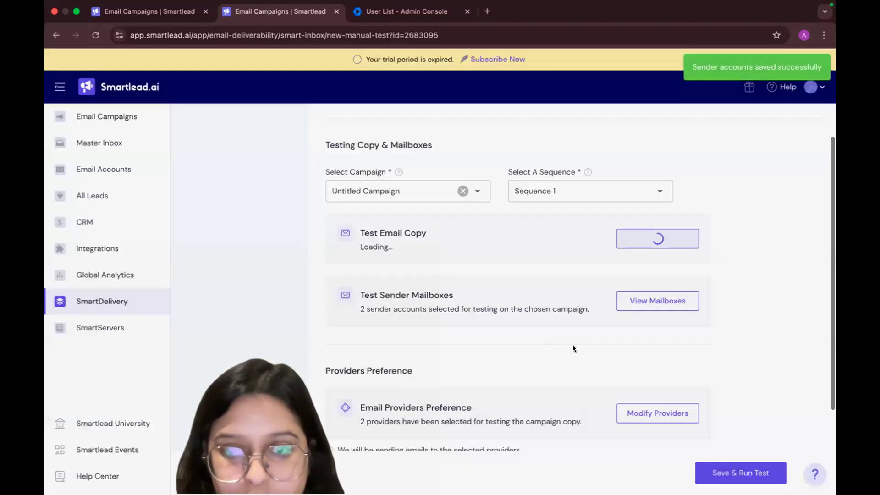
scroll(552, 342, down, 3)
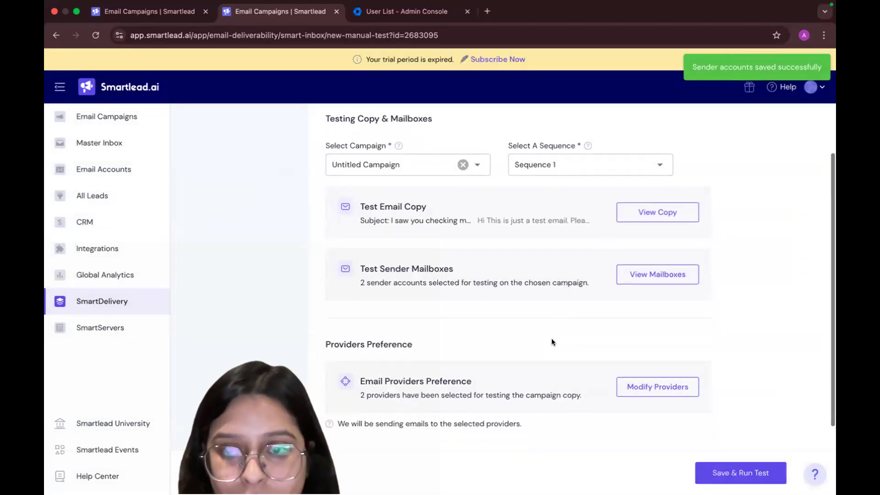
scroll(600, 220, up, 3)
click(655, 196)
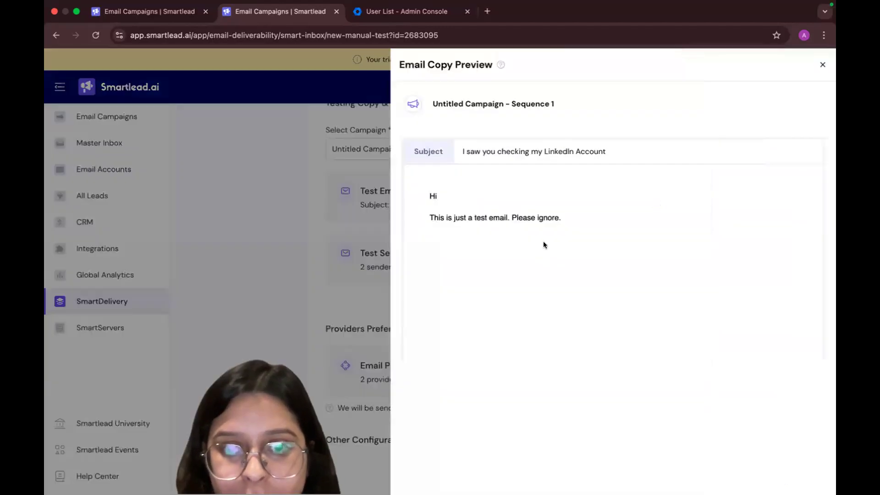
click(823, 64)
scroll(689, 327, down, 3)
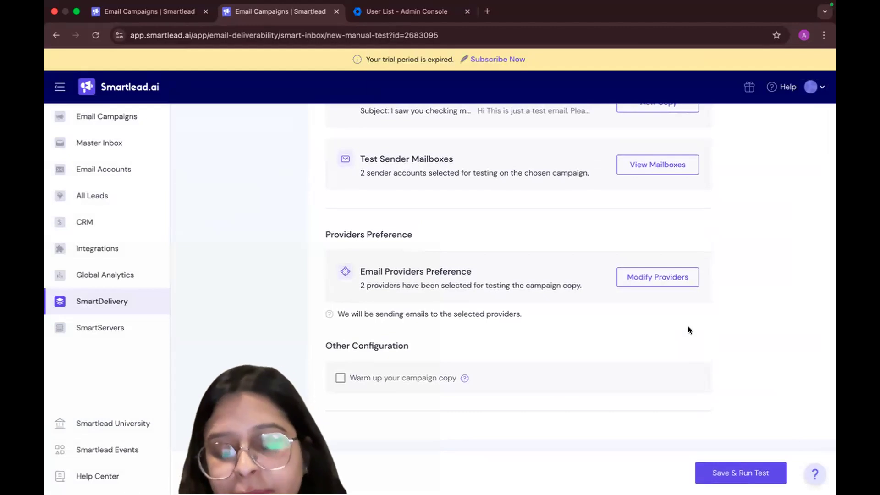
click(748, 475)
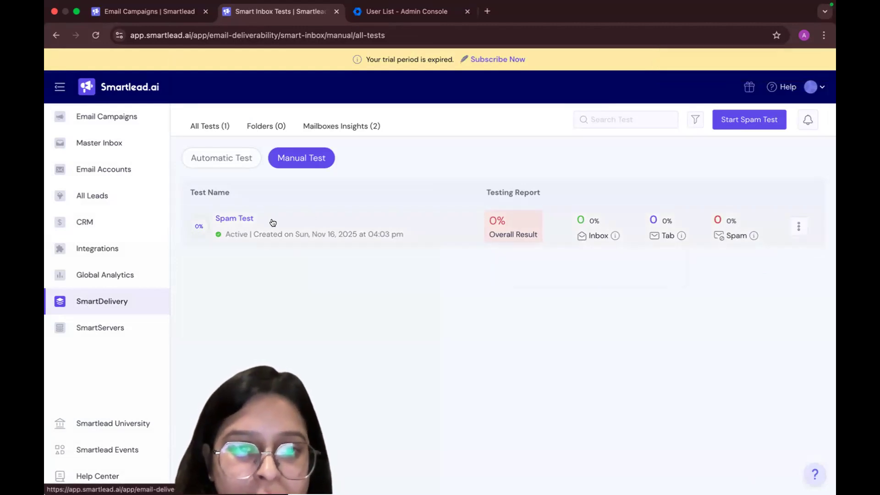
Look over the Email Campaigns, Master Inbox, SmartDelivery, SmartServers and Global Analytics sections
click(93, 133)
click(60, 117)
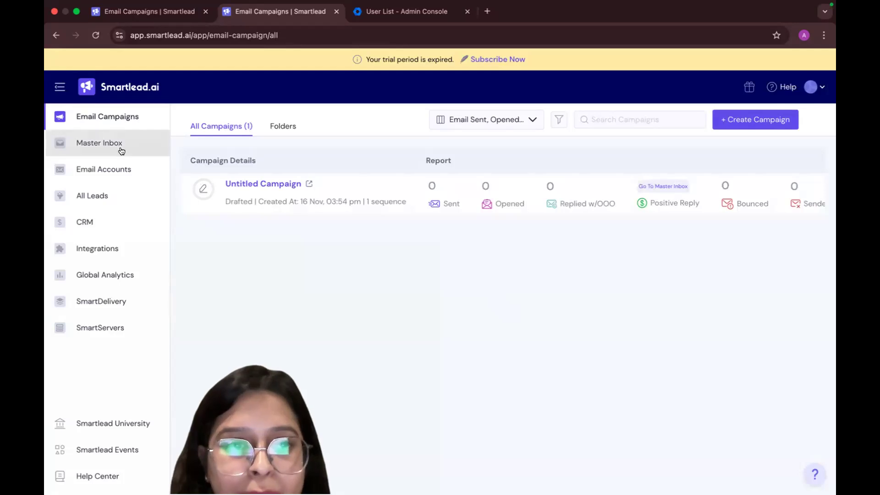
click(122, 151)
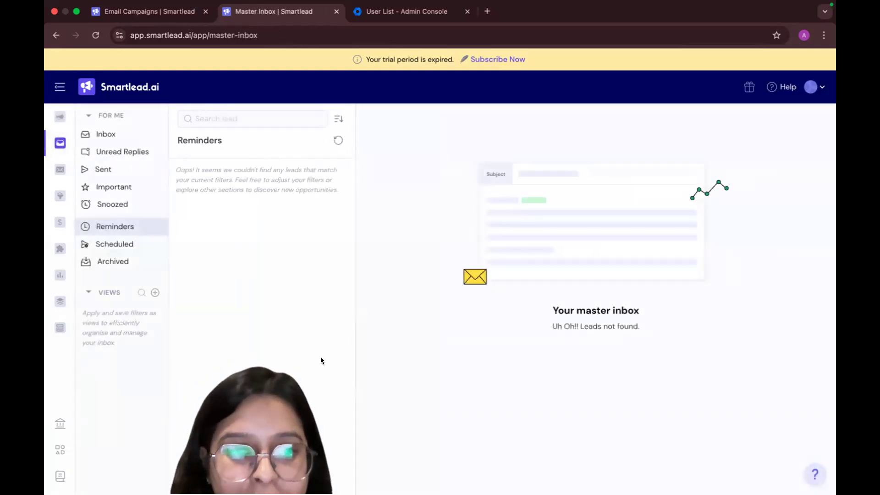
click(60, 301)
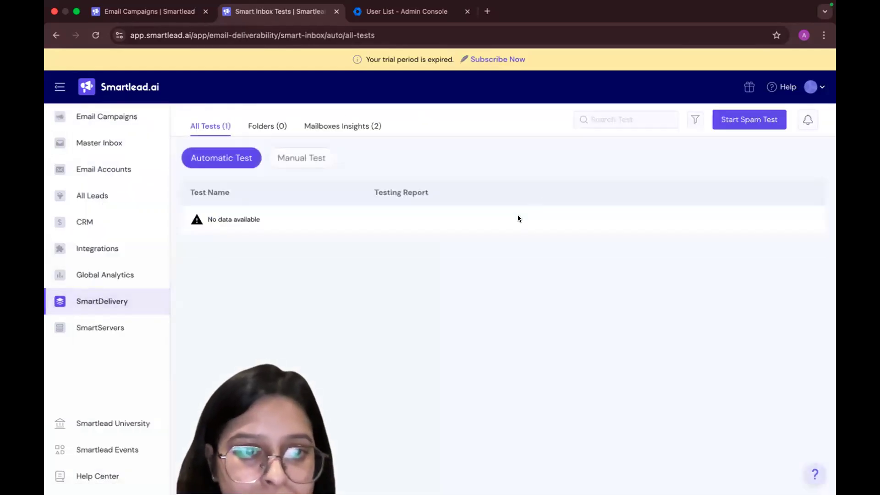
click(124, 331)
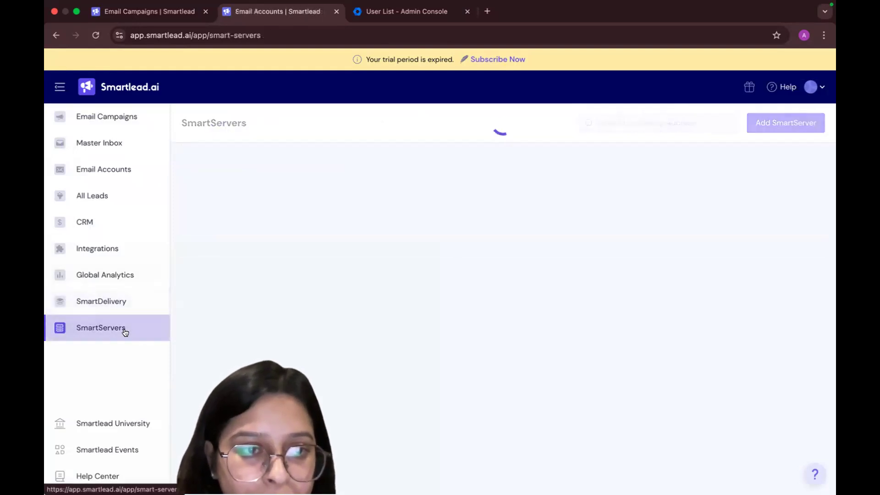
click(98, 303)
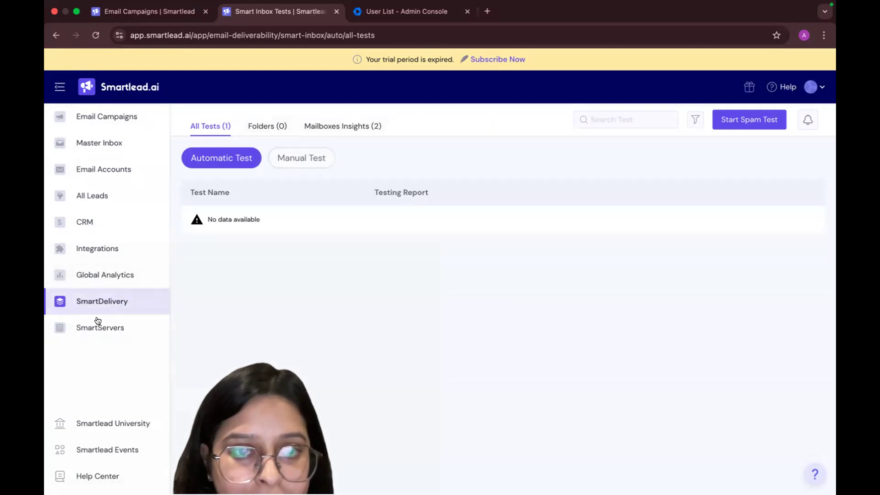
click(84, 277)
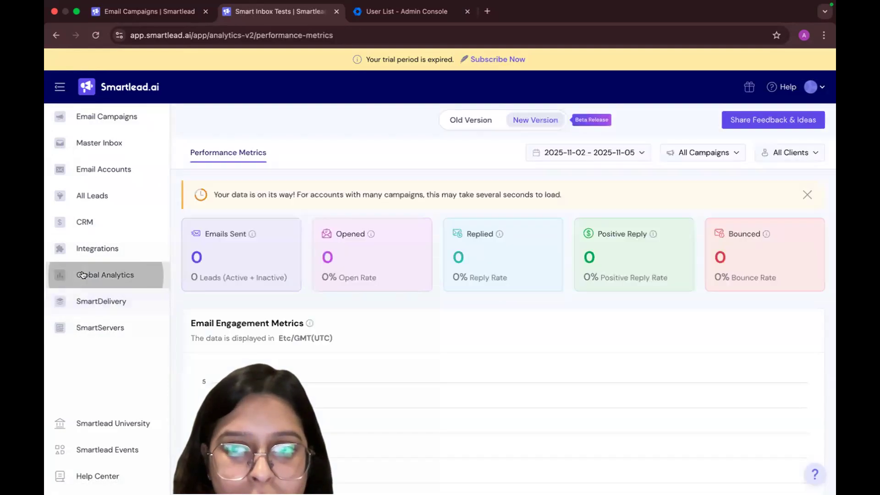
click(96, 303)
View the automatic and manual spam test choices without starting one, and look over the analytics, integrations and CRM sections
click(766, 127)
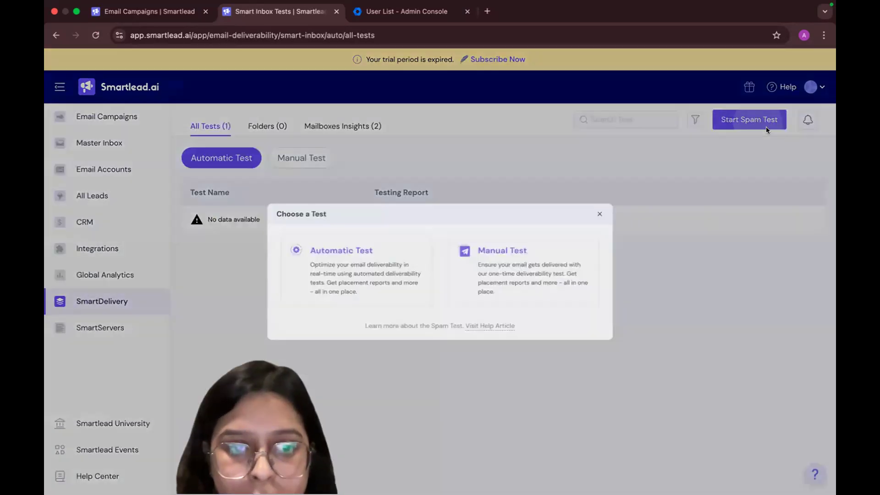
click(632, 200)
click(118, 274)
click(112, 249)
click(102, 221)
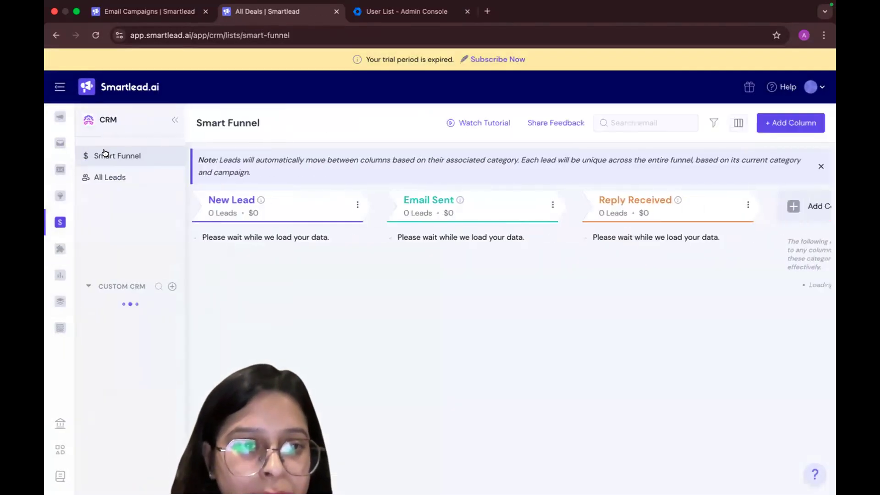
View the Untitled Campaign's final review in a separate browser tab from the campaign list, and close that tab
click(58, 119)
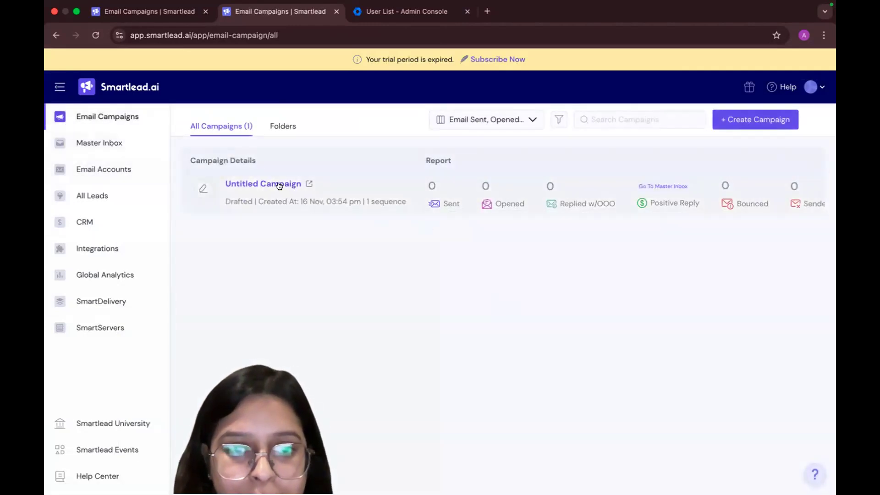
click(309, 181)
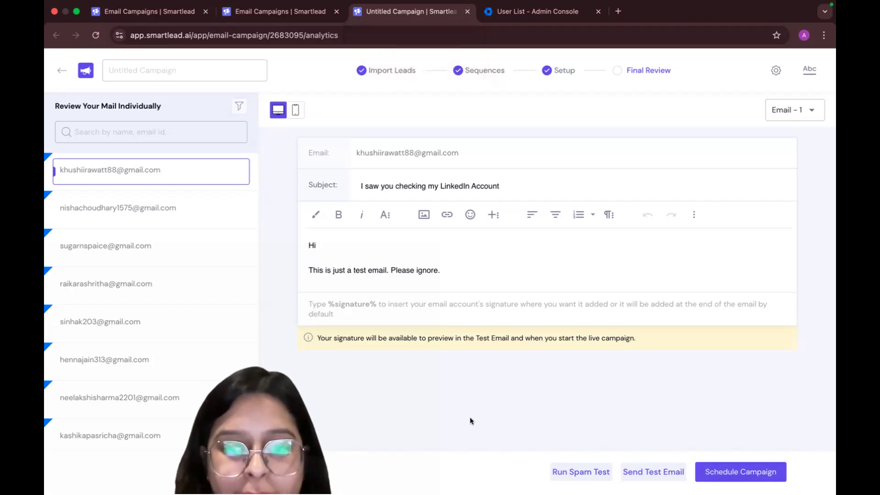
click(468, 12)
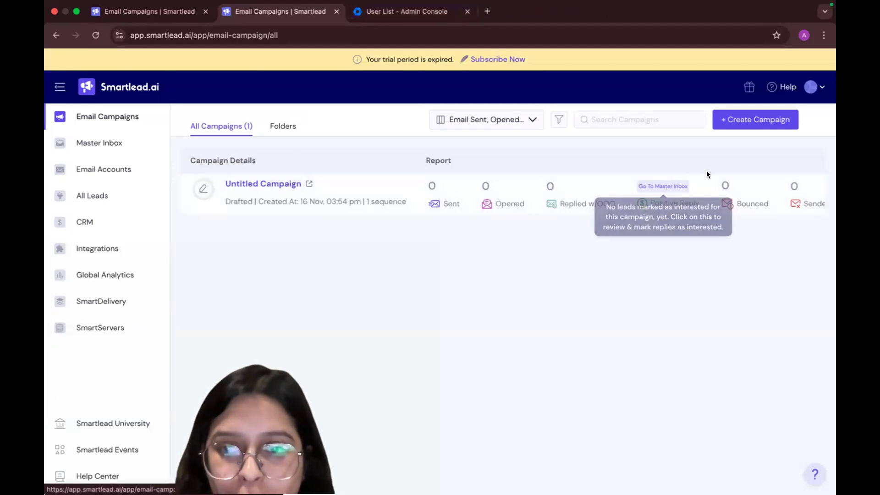
Delete the Untitled Campaign draft, and close the second Smartlead tab and the Admin Console user list tab
scroll(729, 192, right, 5)
click(801, 194)
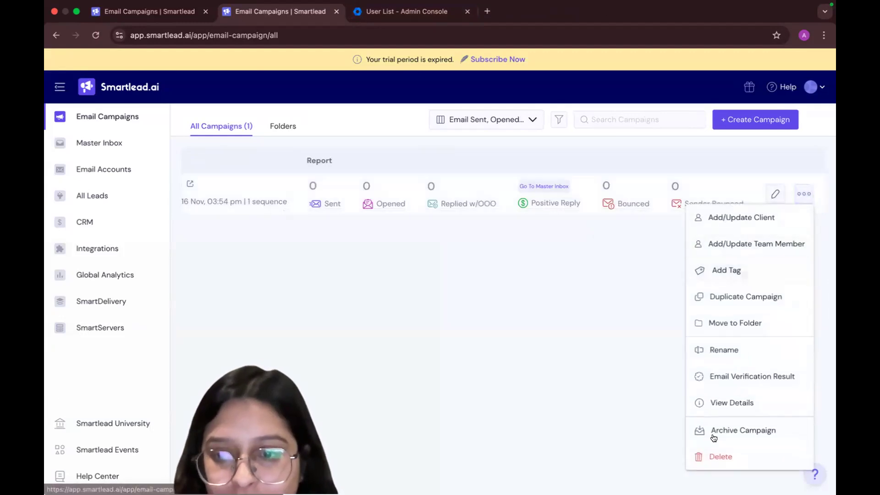
click(717, 451)
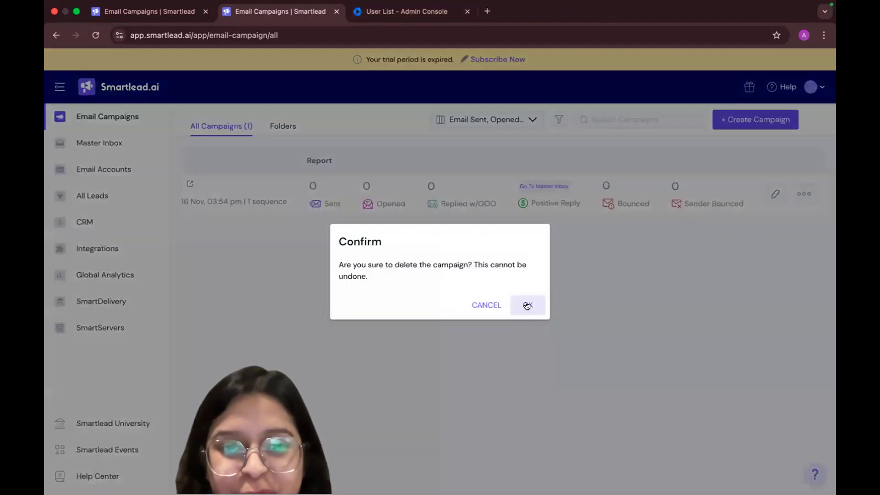
click(527, 305)
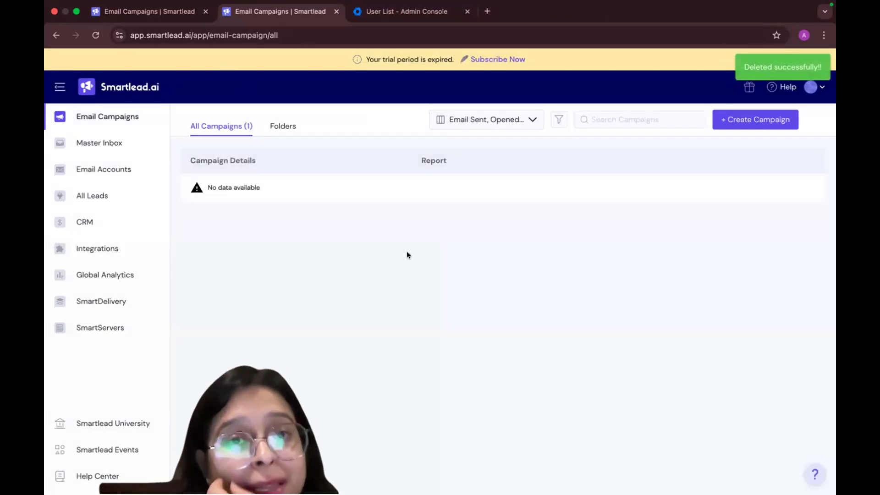
click(337, 11)
click(336, 12)
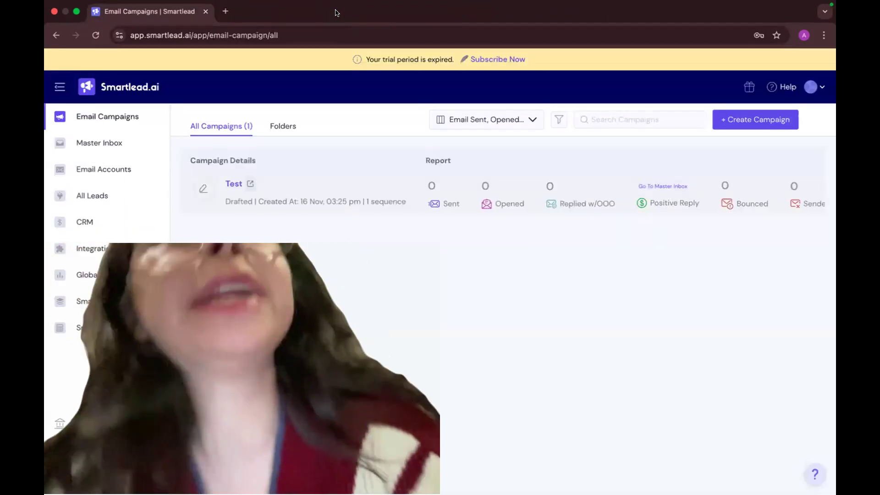
key(ctrl+Left)
key(ctrl+Right)
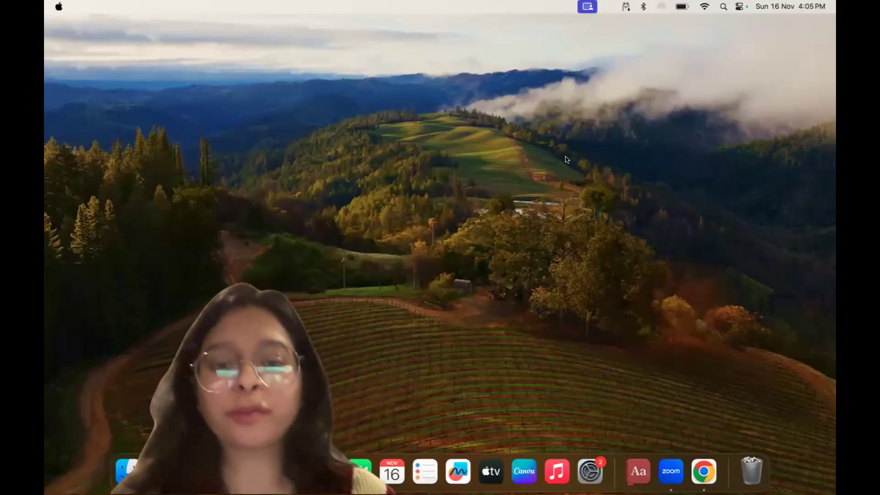
key(ctrl+Right)
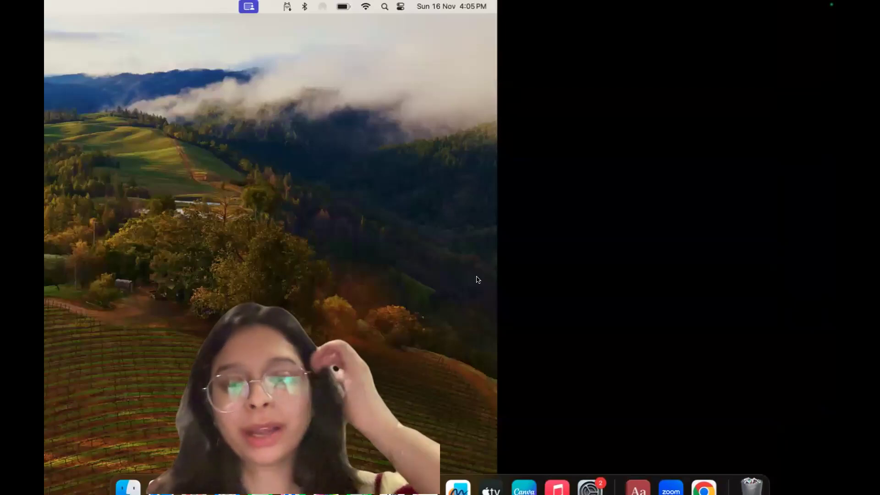